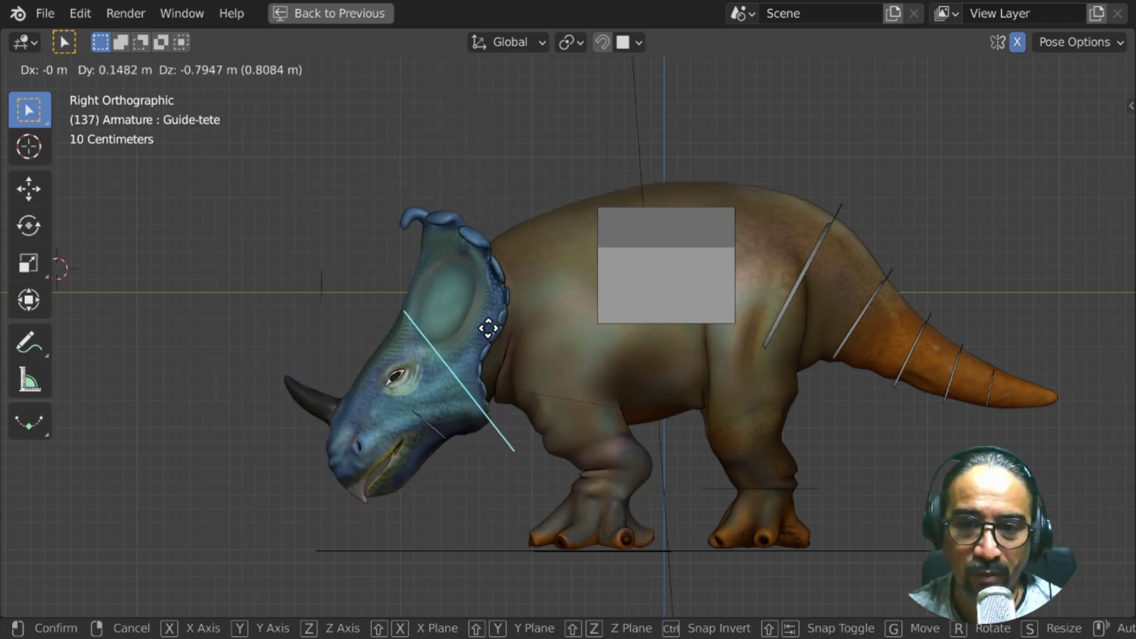
- Lower the Guide-tete bone by about 0.81 m and try a trackball rotation of the head
click(507, 411)
key(r)
key(r)
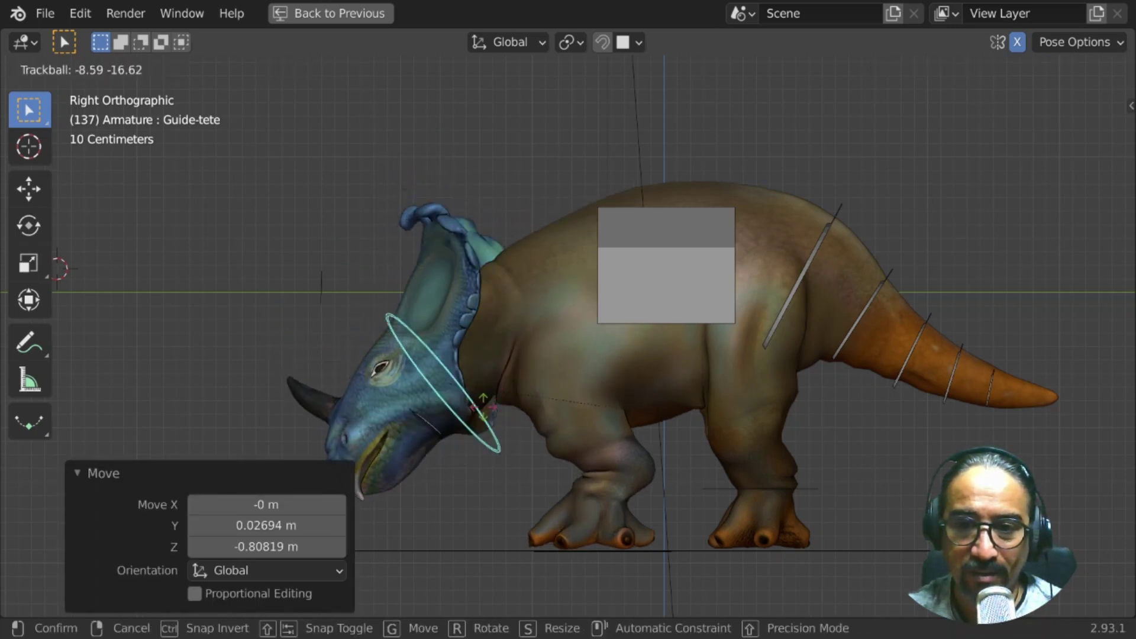
click(553, 443)
key(r)
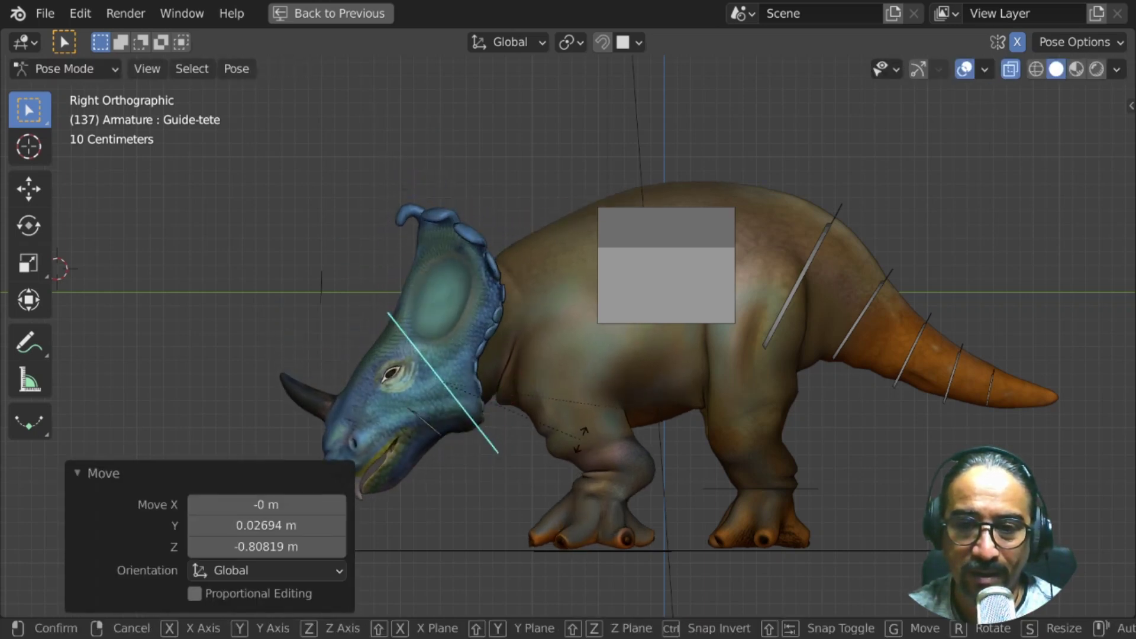
key(r)
key(Escape)
- Raise the Guide-tete bone by about 2.1 m and rotate it to tilt the head upward
key(g)
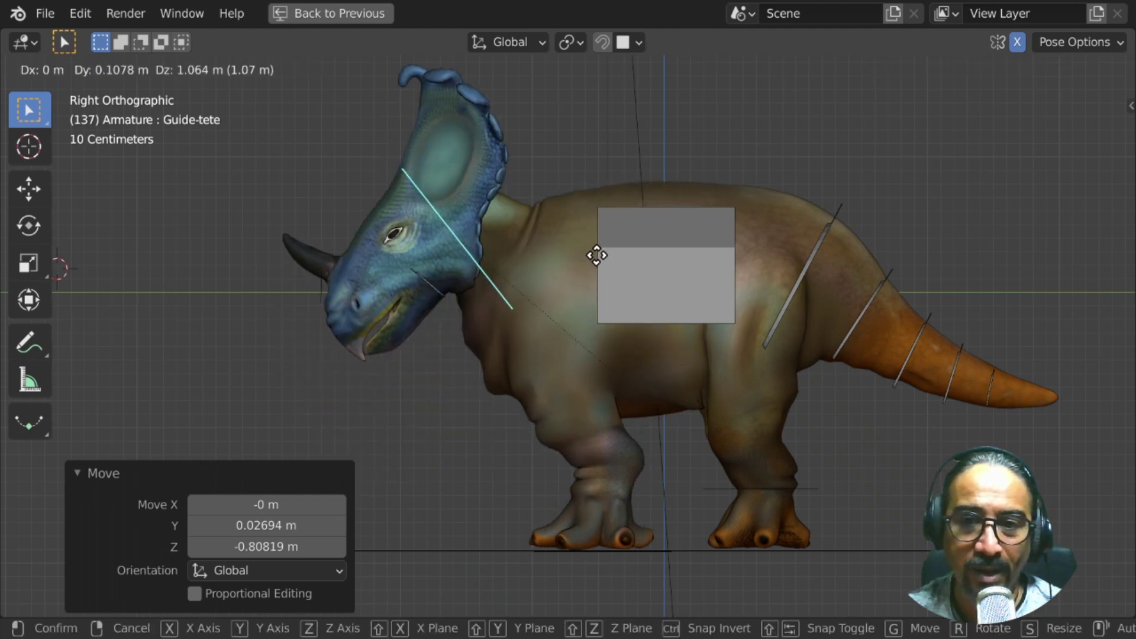
click(626, 143)
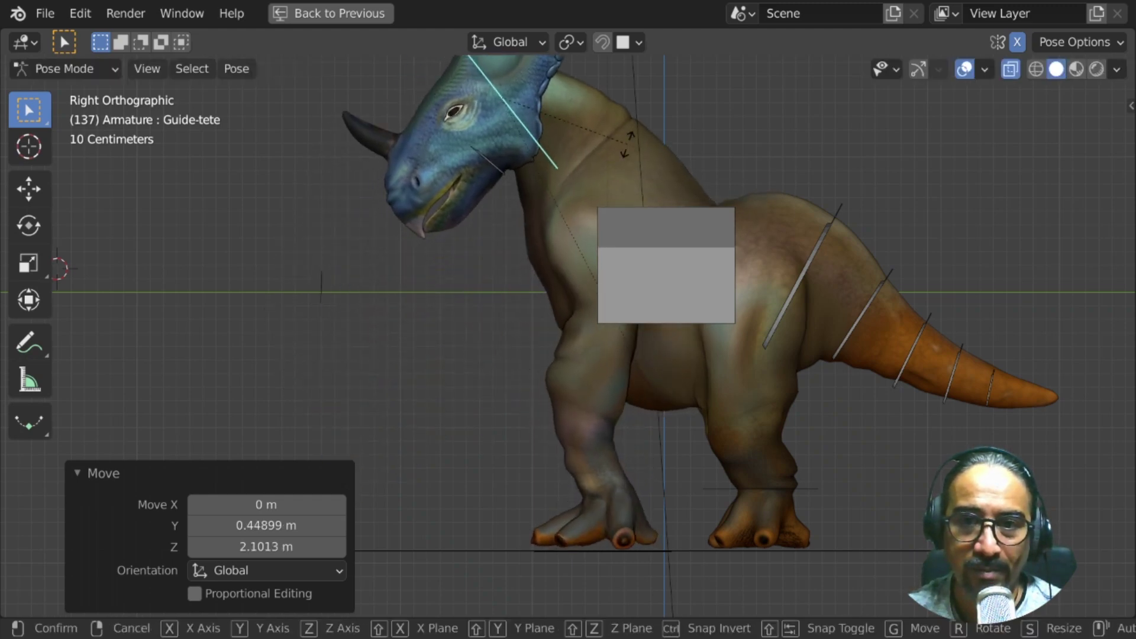
key(r)
click(644, 246)
- Select the body control box together with the Guide-tete bone and lower both by about 0.79 m
click(666, 255)
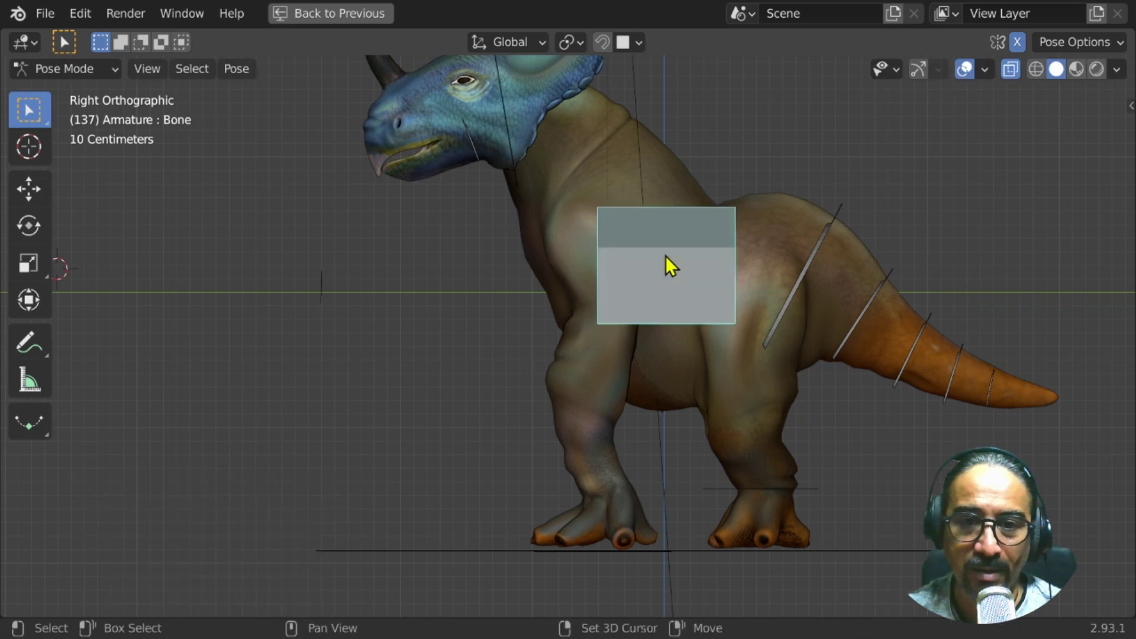
click(512, 102)
key(g)
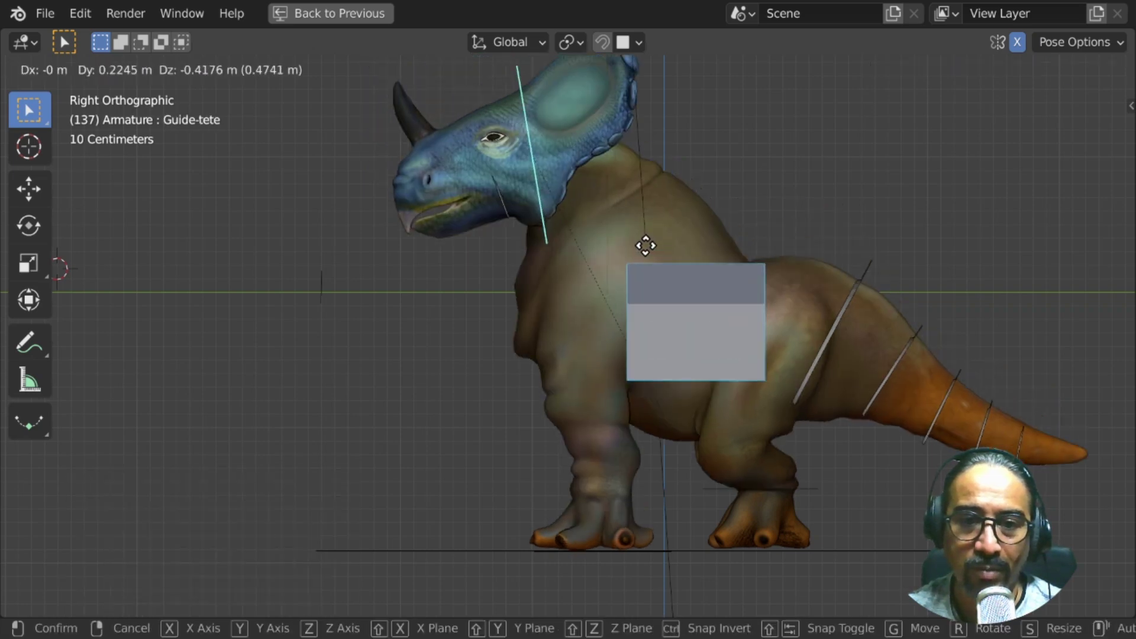
click(640, 284)
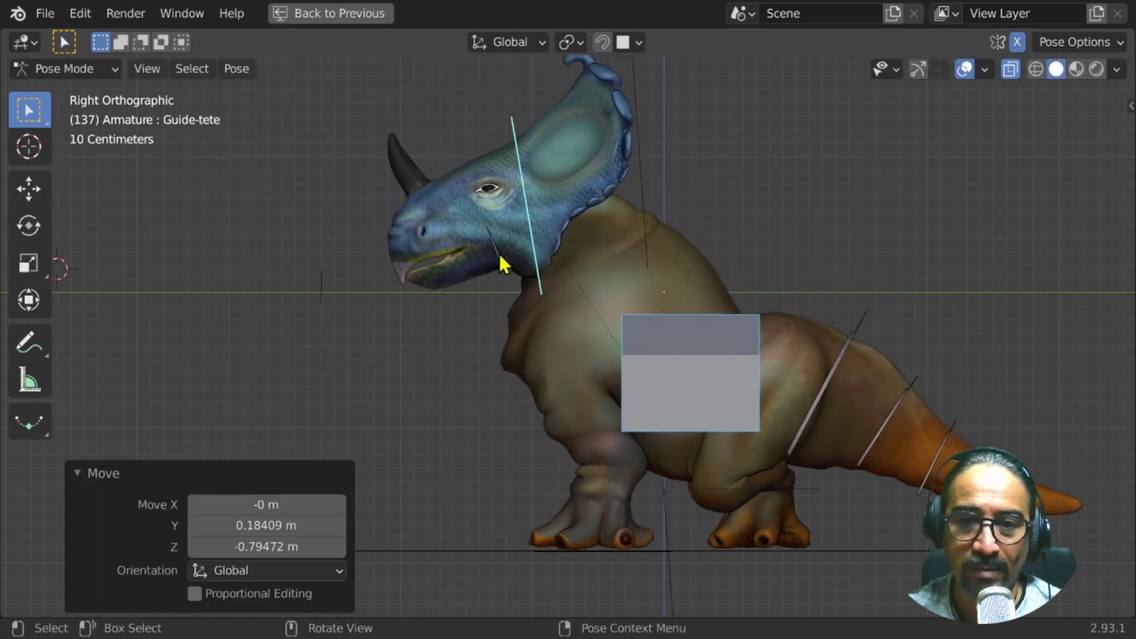
- Move only the Guide-tete bone about 0.43 m forward and 0.9 m down, and rotate the head freely
click(541, 283)
key(g)
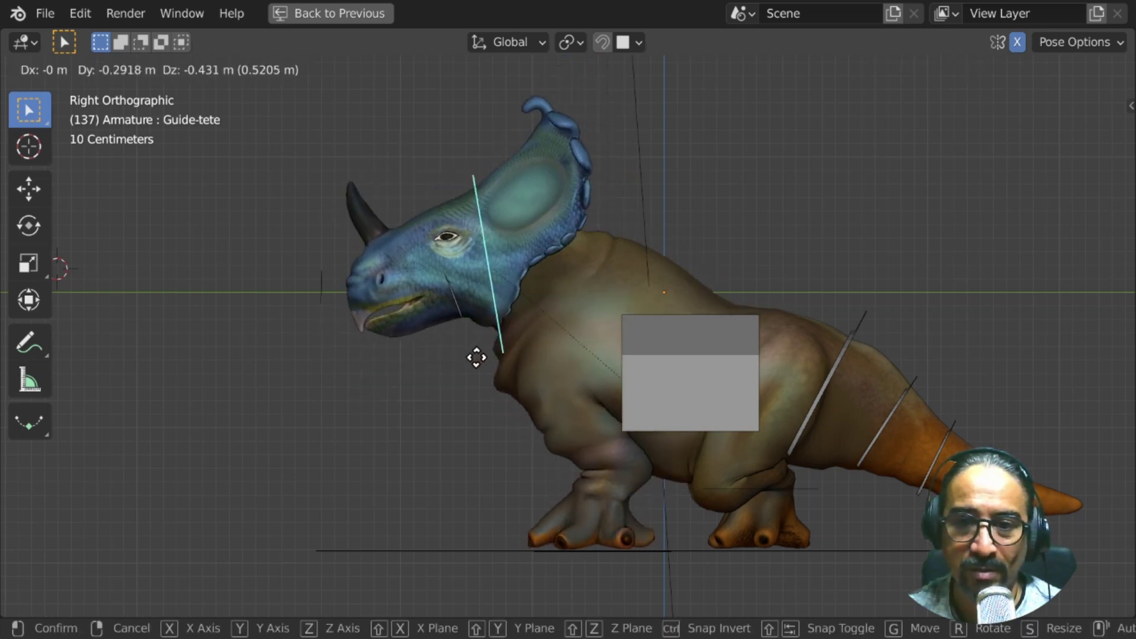
click(483, 393)
key(r)
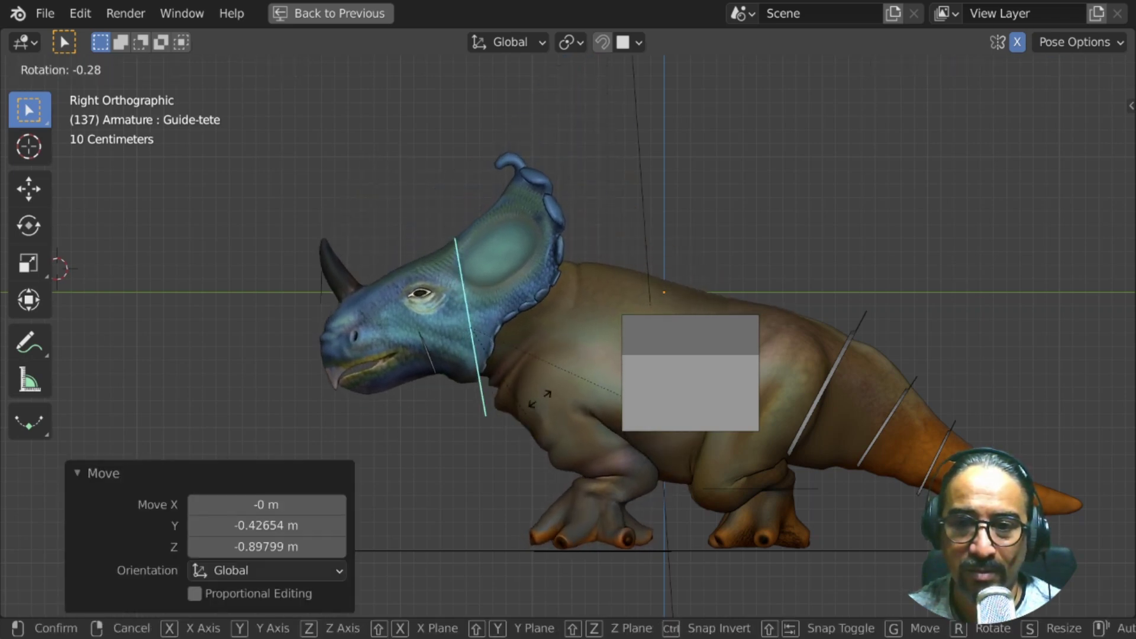
click(530, 396)
- Try to move the Guide-tete bone sideways from the front view
key(KP_1)
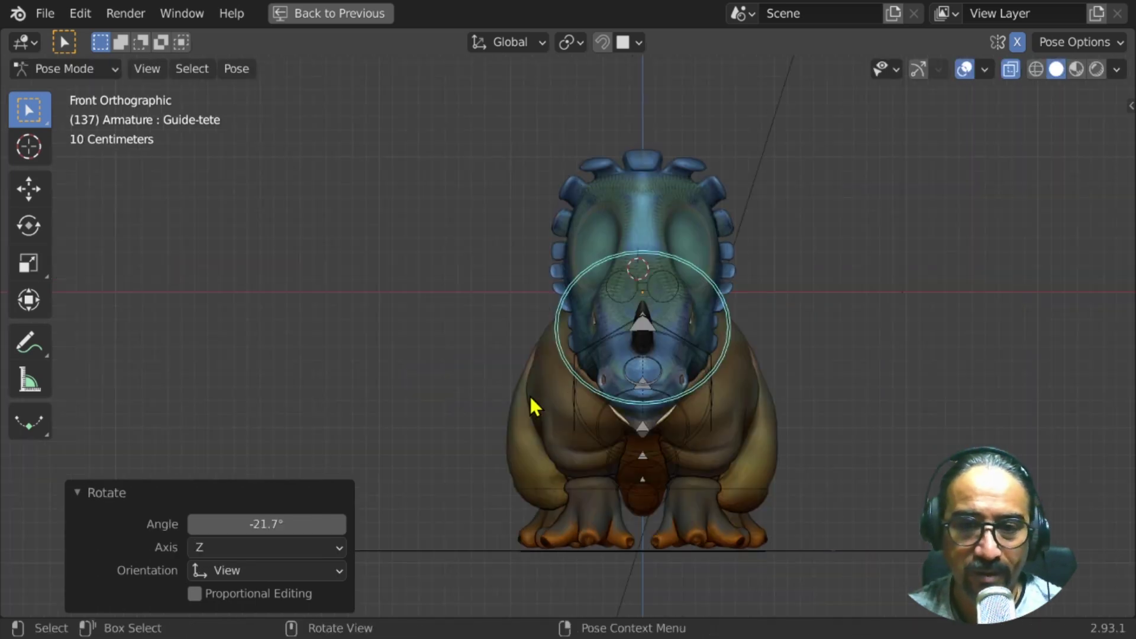
key(g)
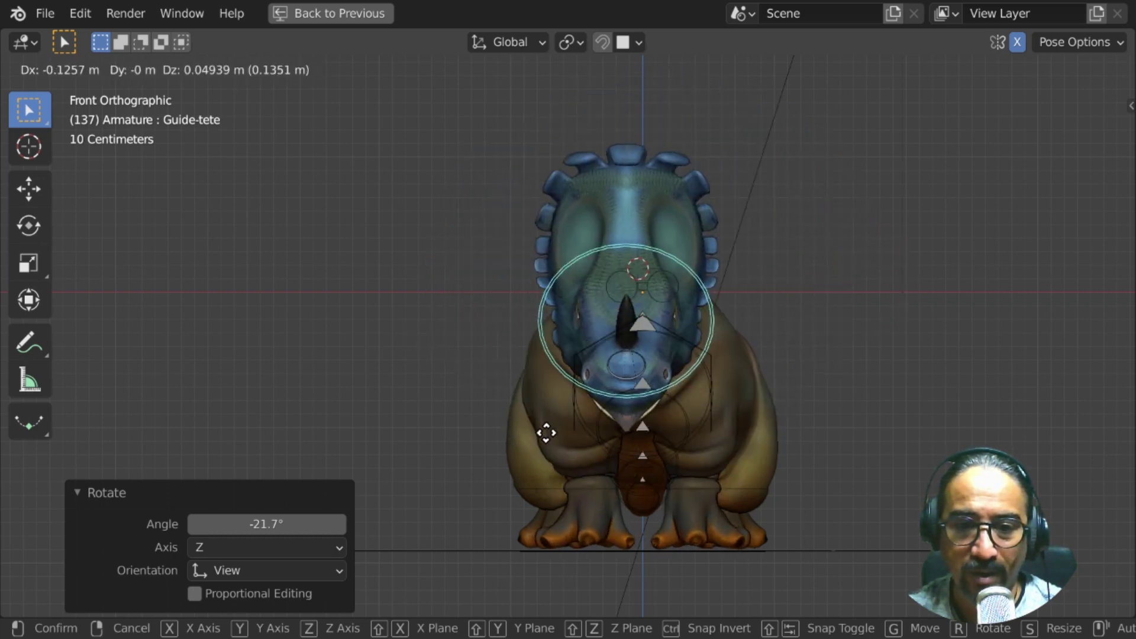
key(Escape)
- Rotate the jaw control bone tete.003 to try out the mouth movement
middle_drag(751, 402, 481, 375)
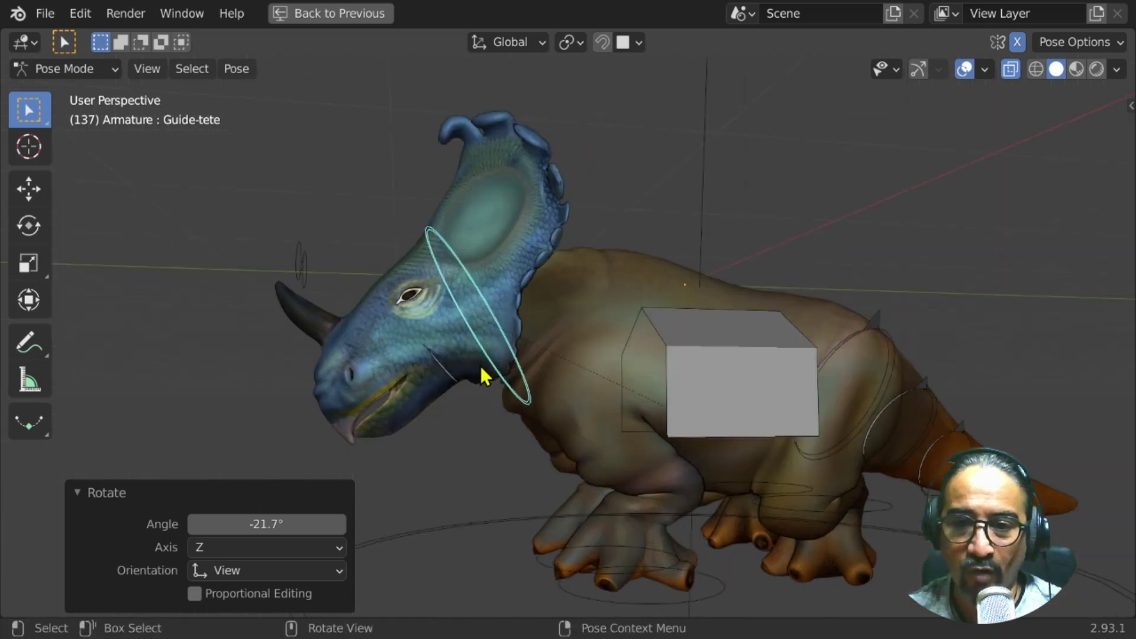
click(457, 377)
key(r)
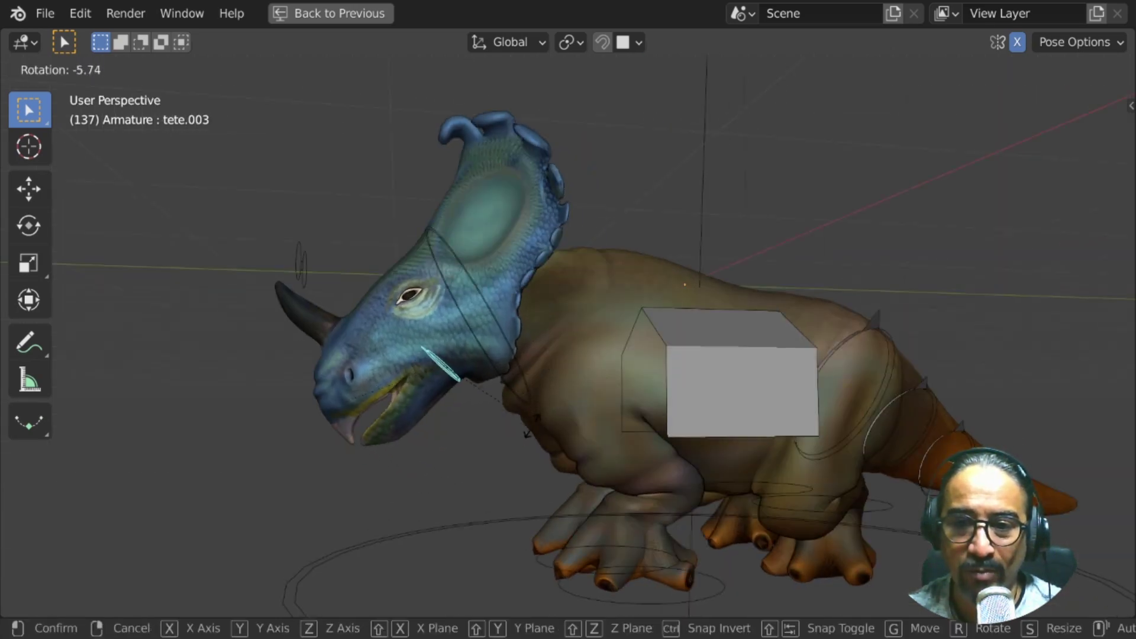
click(317, 285)
- Move the eye target control tete.004 around in front of the head to try out the gaze direction
click(303, 267)
middle_drag(349, 353, 456, 393)
key(g)
click(583, 426)
middle_drag(584, 425, 405, 406)
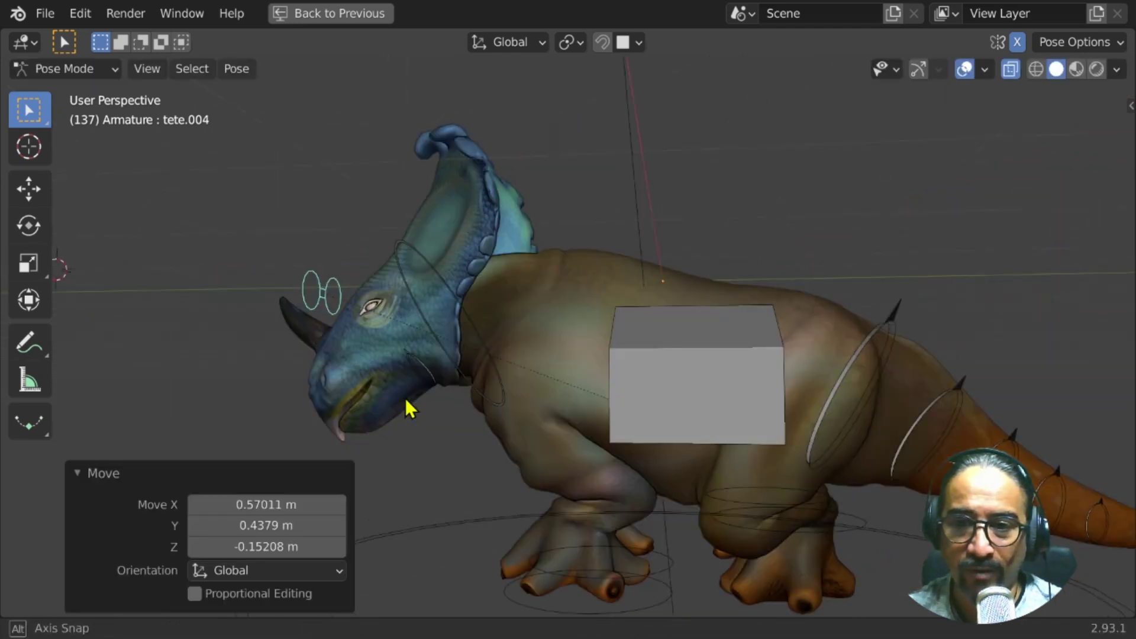
key(g)
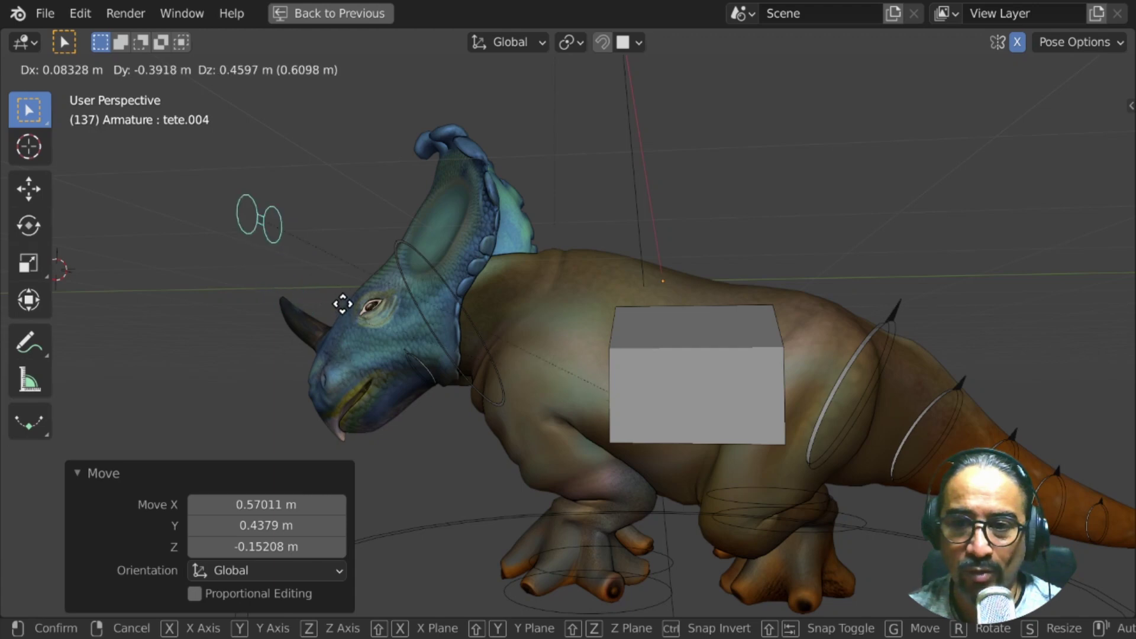
right_click(379, 410)
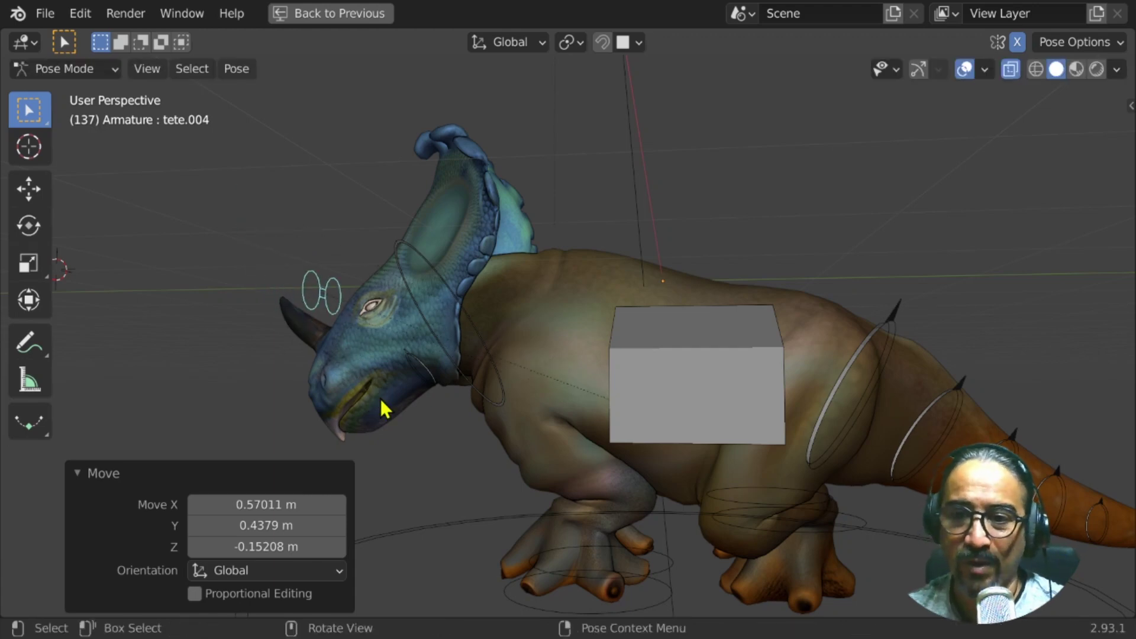
- Open the recent file sinoceratops-RIG-2.blend without saving the current changes, and return from the full-screen render to the layout
click(42, 15)
mouse_move(133, 83)
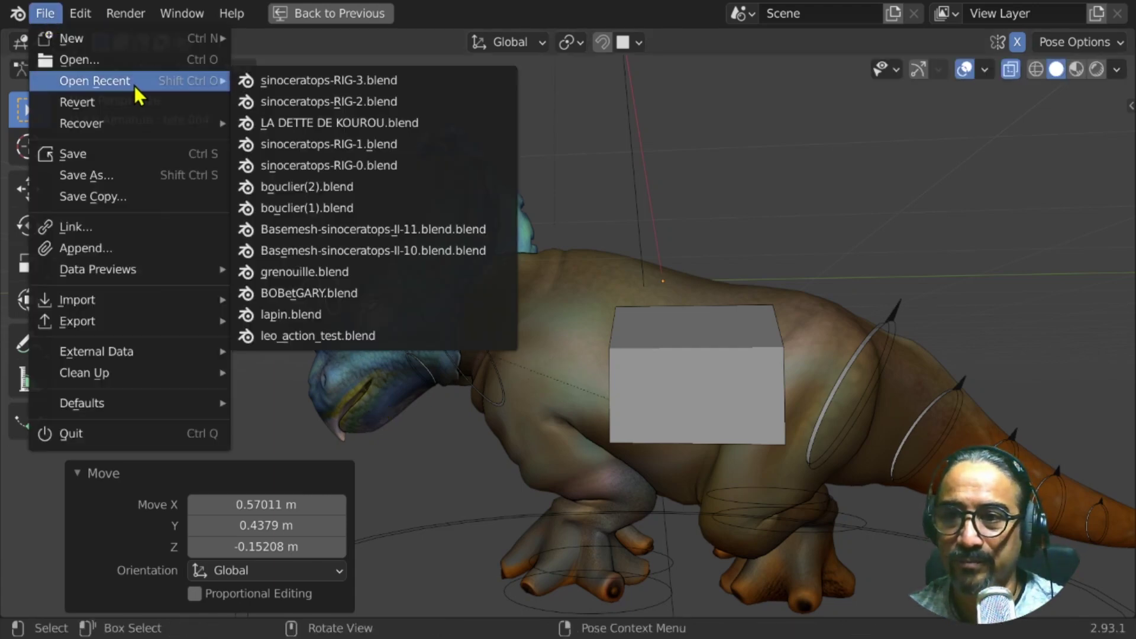
click(343, 102)
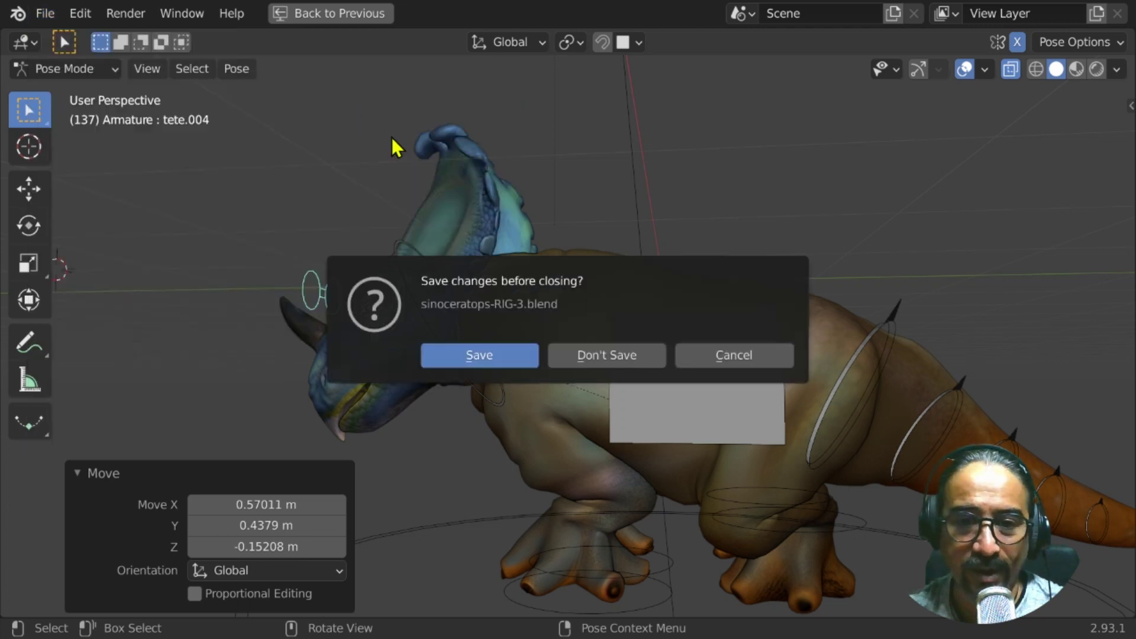
click(604, 355)
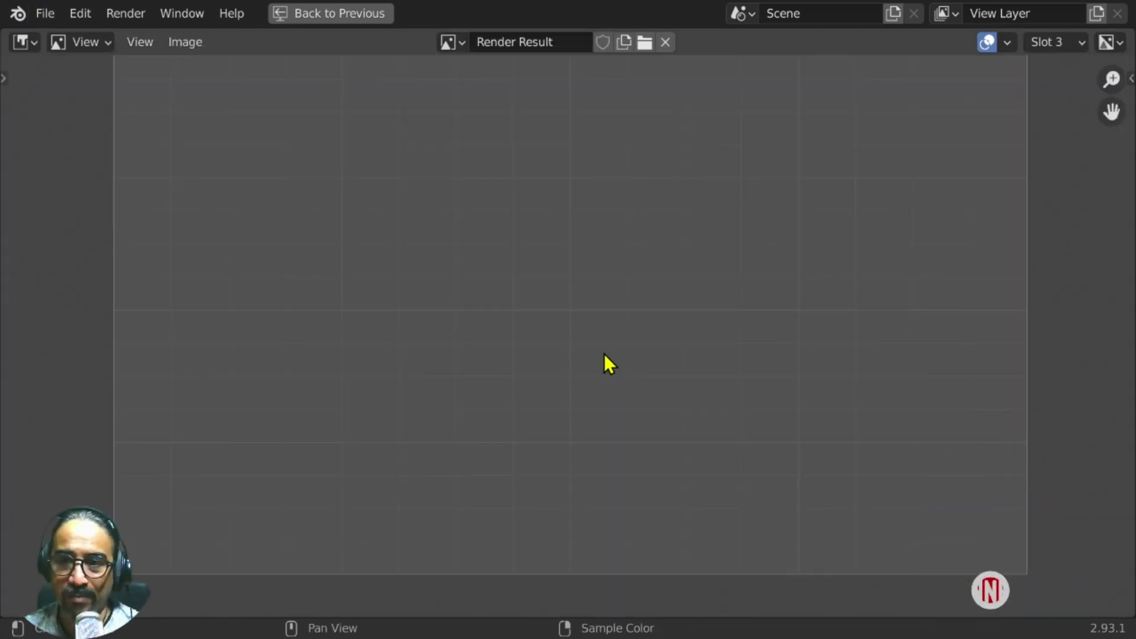
click(343, 14)
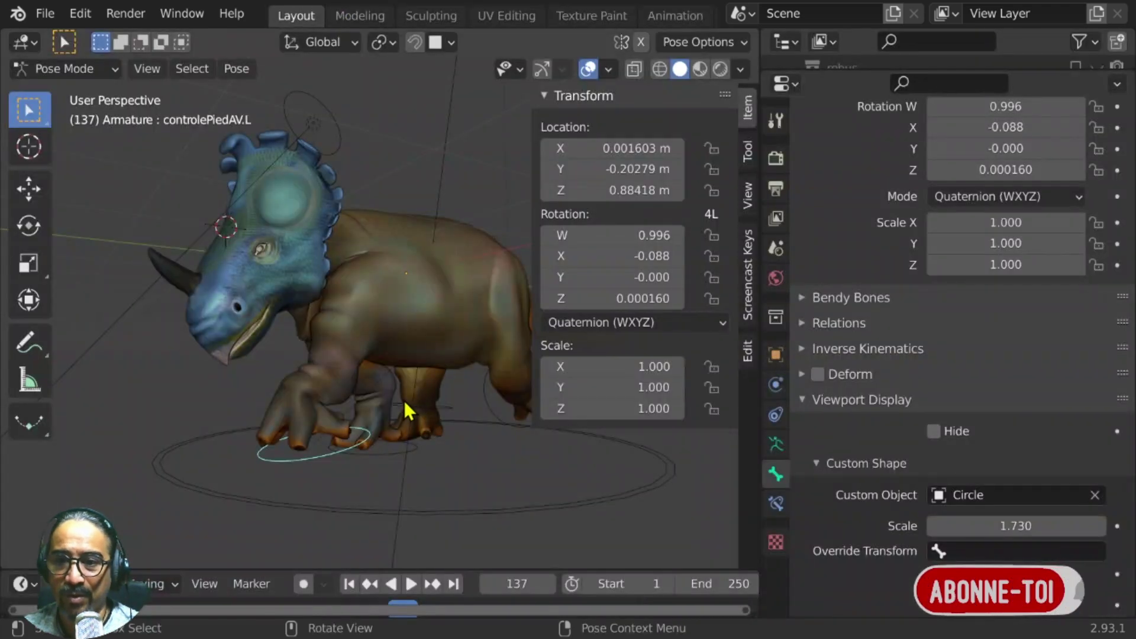
- Hide the transform sidebar in the right side view and clear the rotation and location of all visible pose bones
key(KP_3)
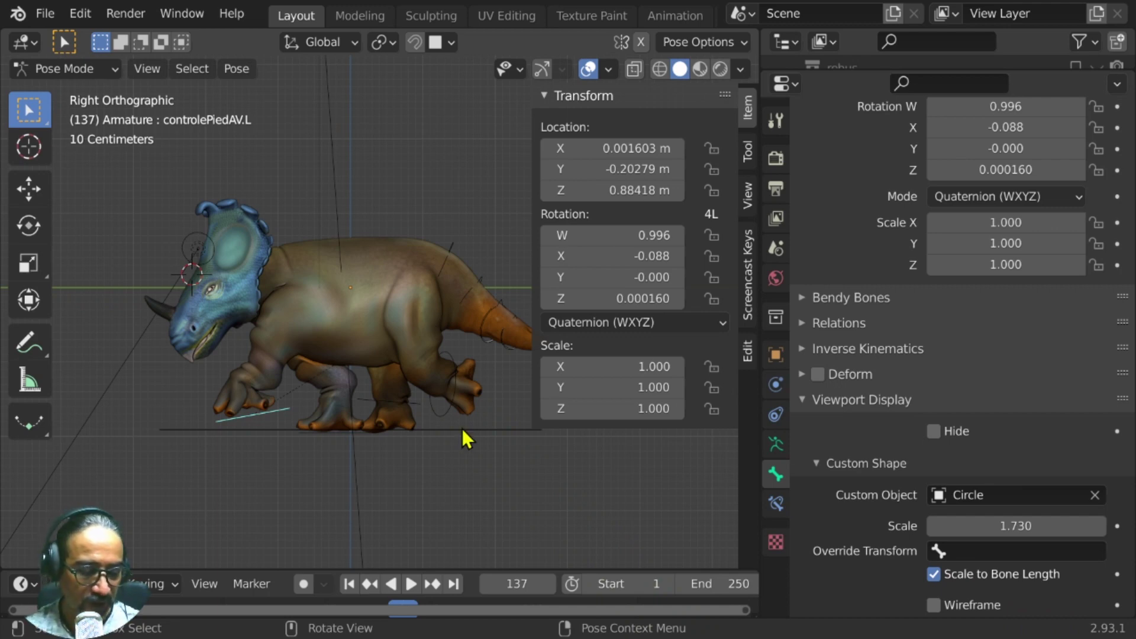
key(n)
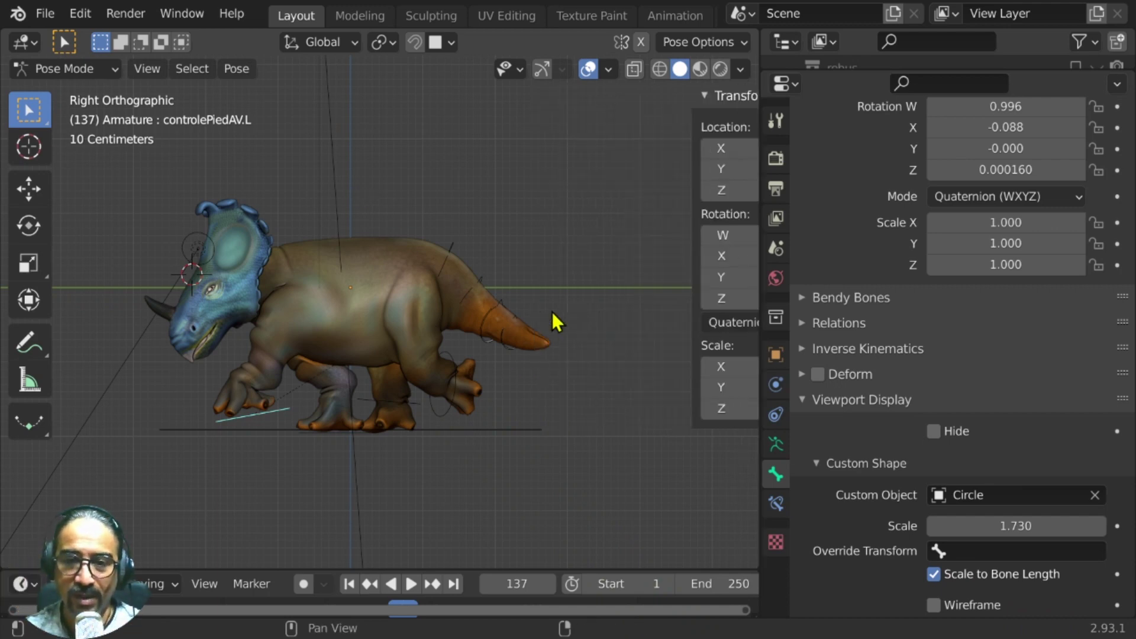
ctrl+scroll(568, 375, down, 10)
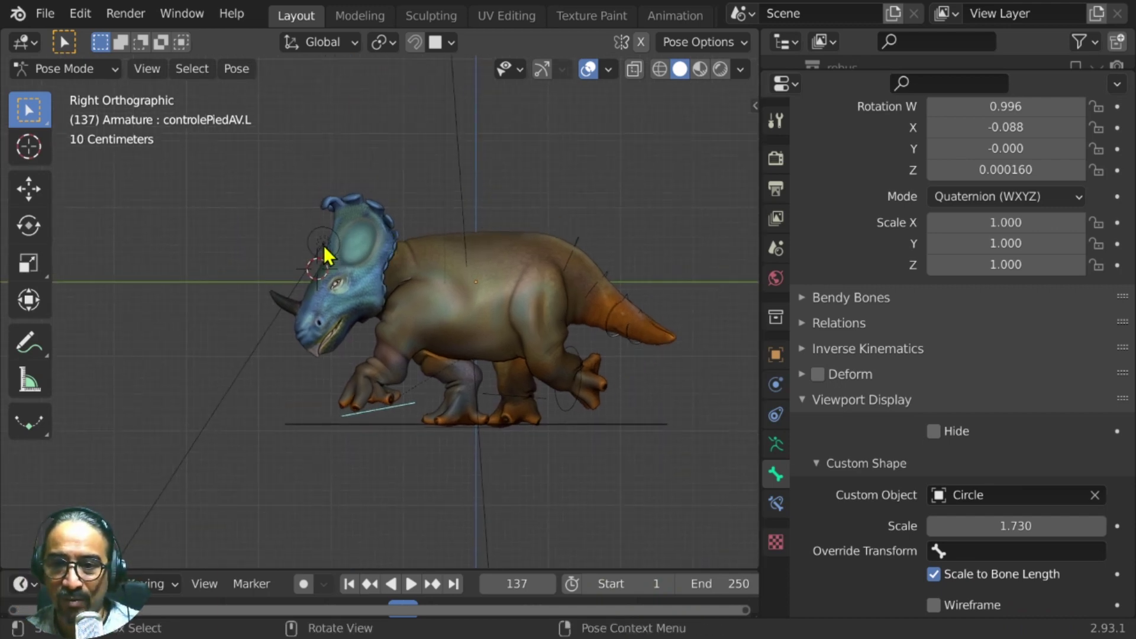
key(a)
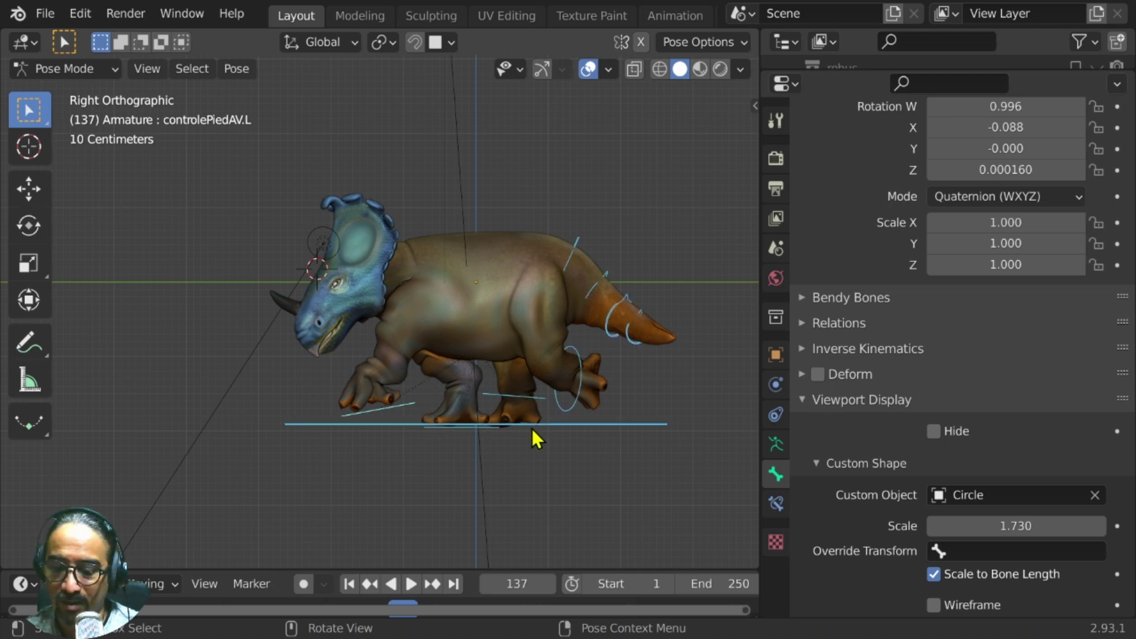
key(alt+r)
key(alt+g)
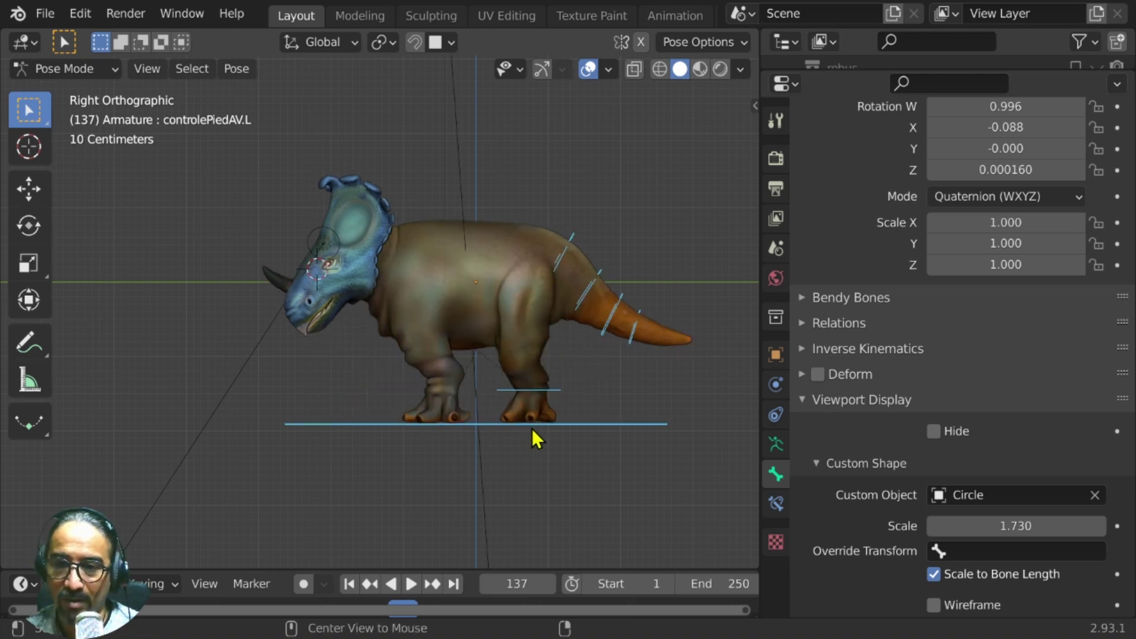
- Compare the armature's first bone layer with the control-bone layer below it, checking the rear foot control ControlePIEDARR.L
click(776, 445)
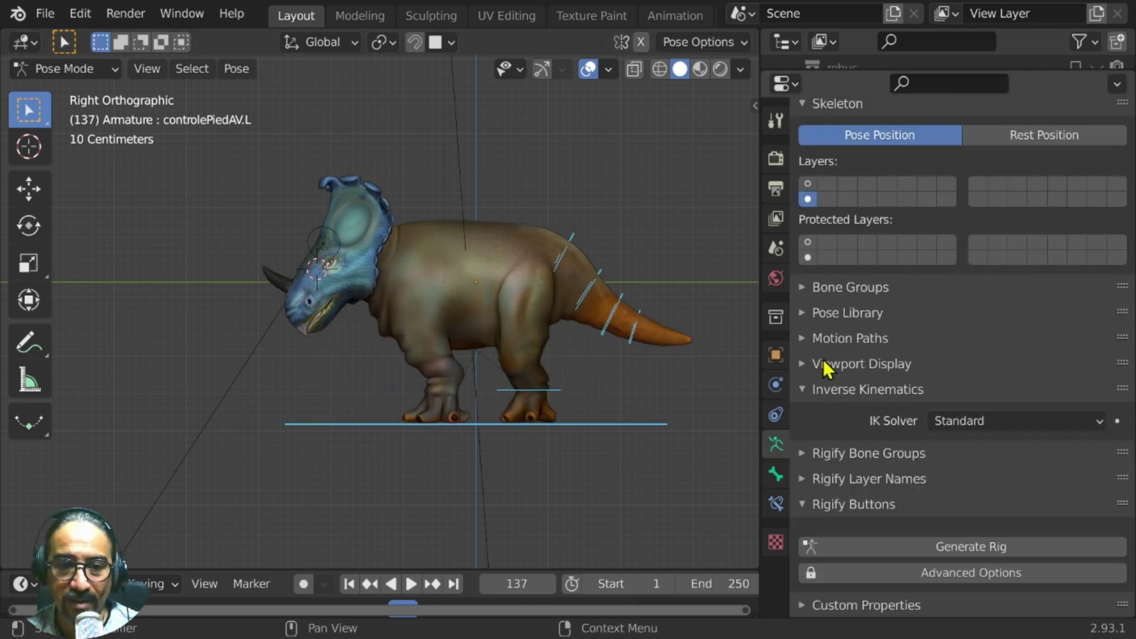
click(808, 183)
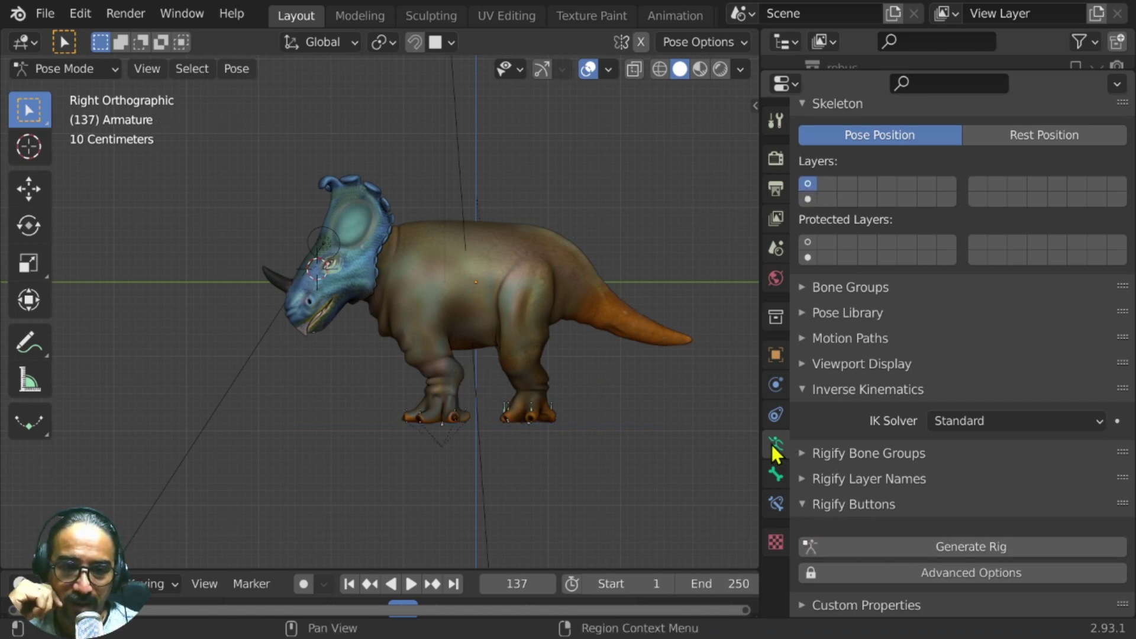
click(808, 198)
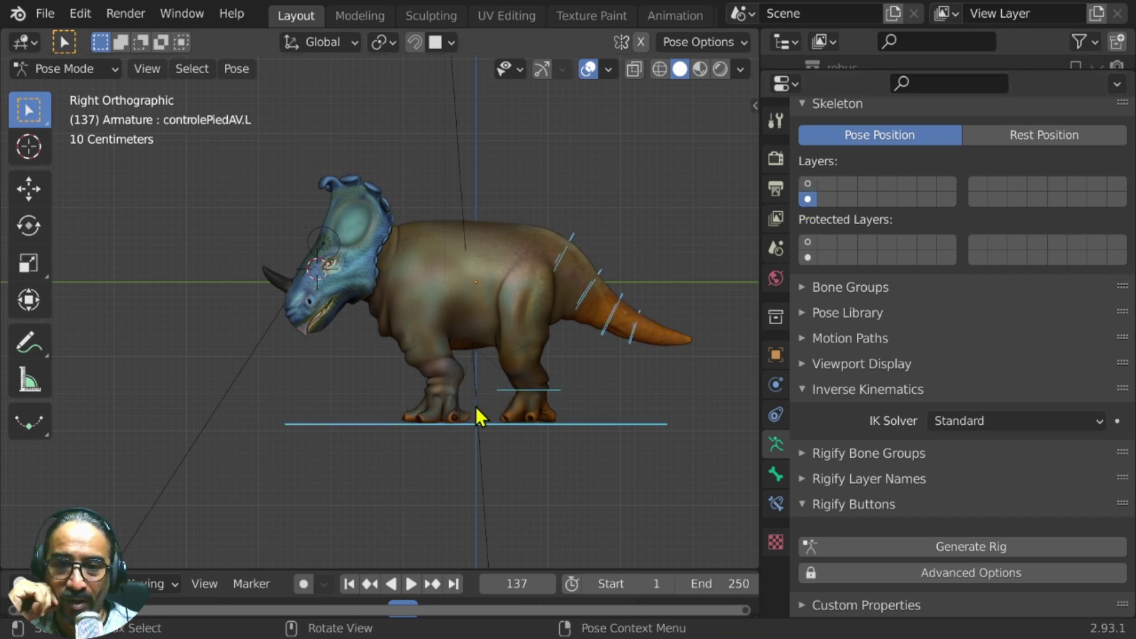
click(538, 392)
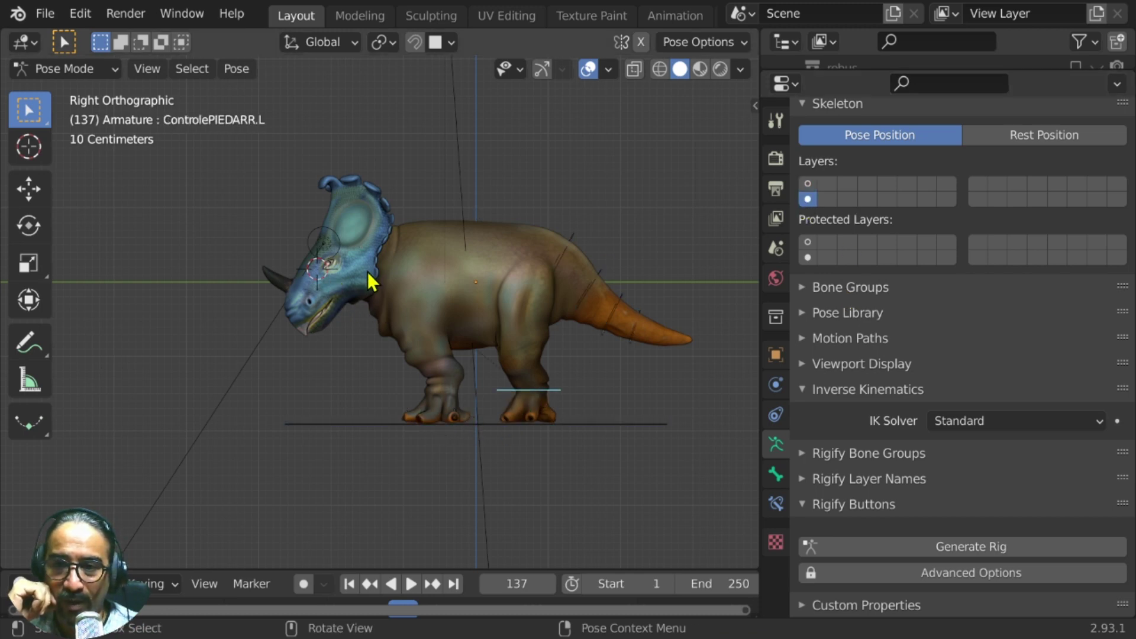
- Show the armature's first bone layer and enable In Front in its viewport display
click(806, 182)
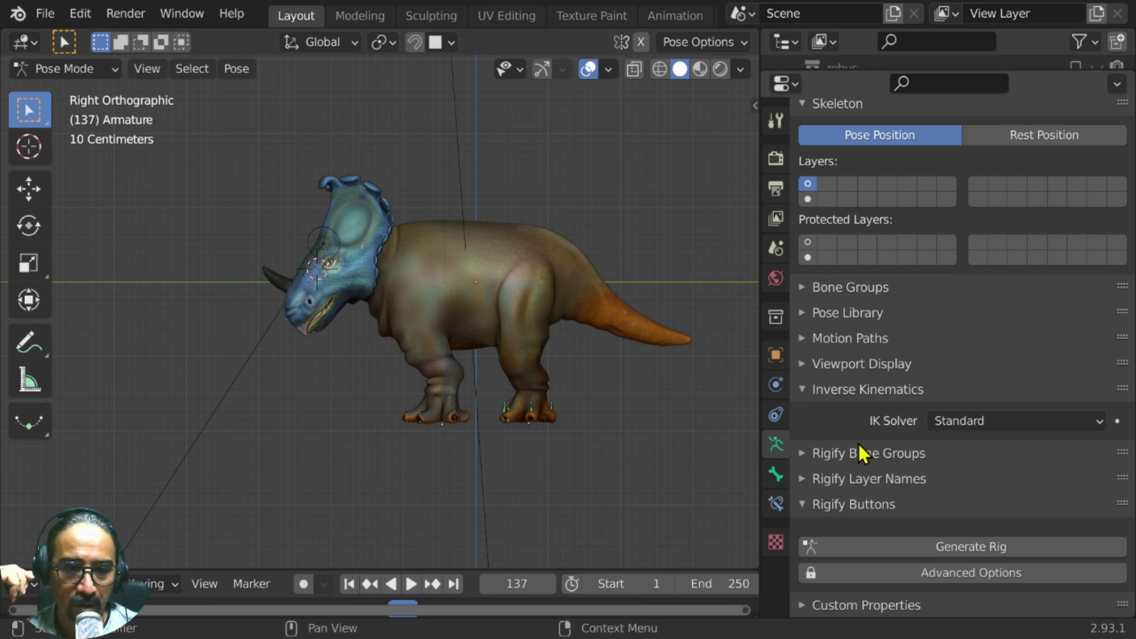
click(879, 372)
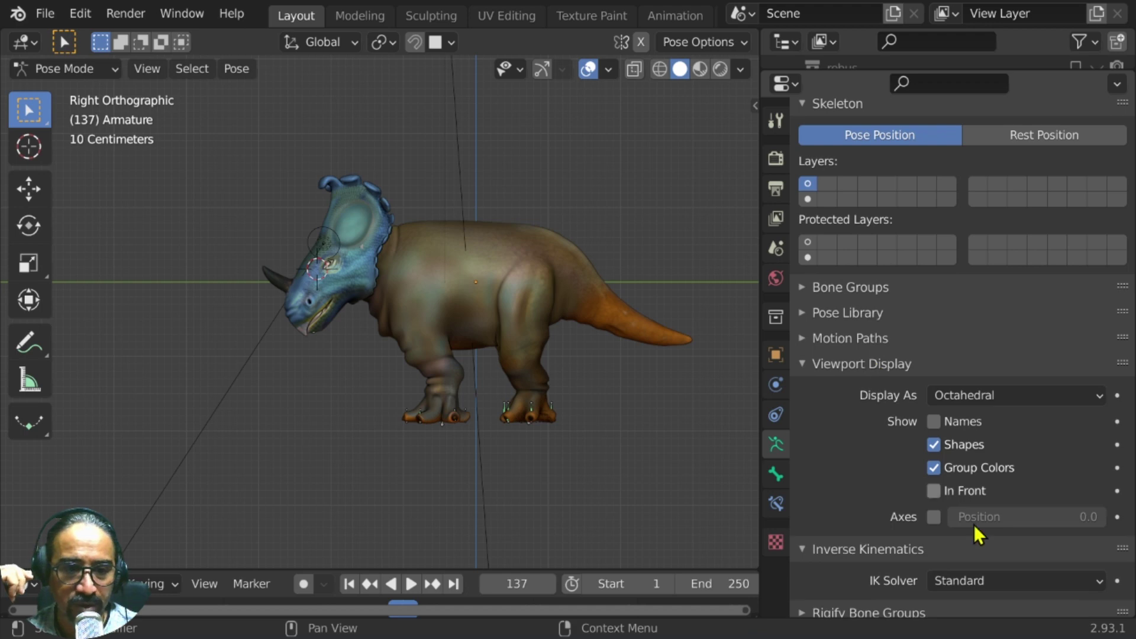
click(944, 491)
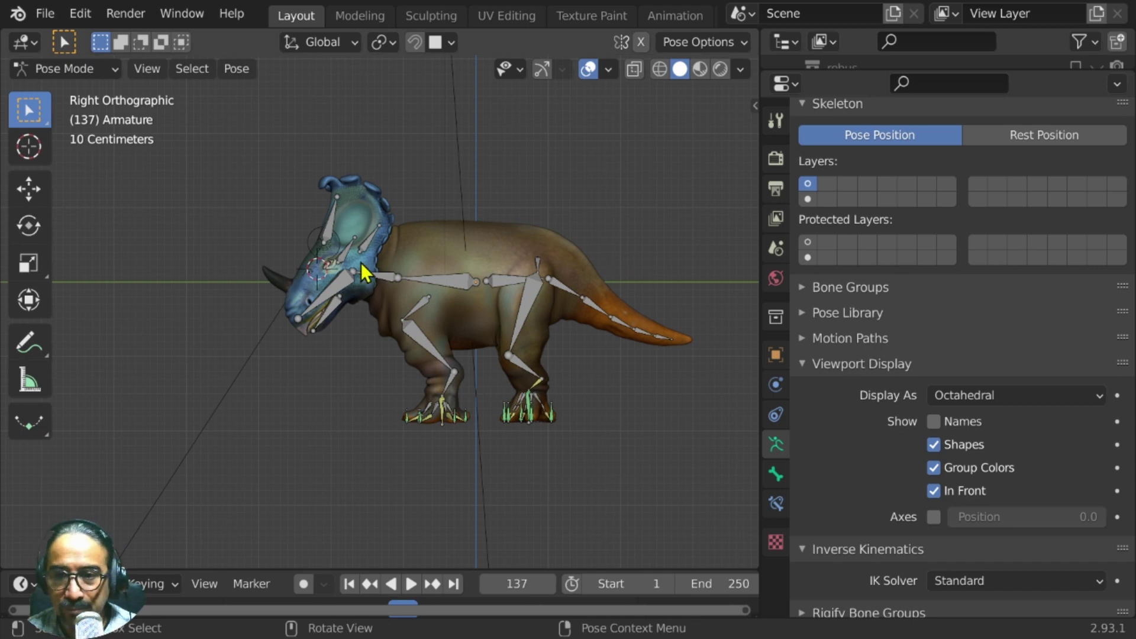
- Select the head bone tete and try a trackball rotation on it
click(339, 298)
scroll(413, 337, up, 2)
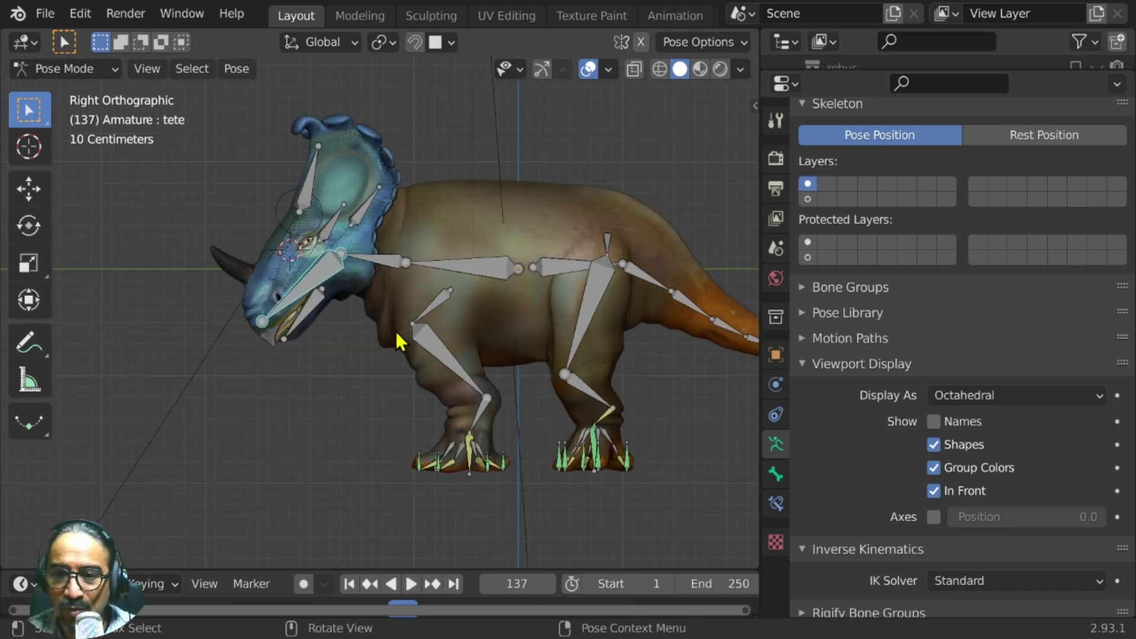
key(r)
key(r)
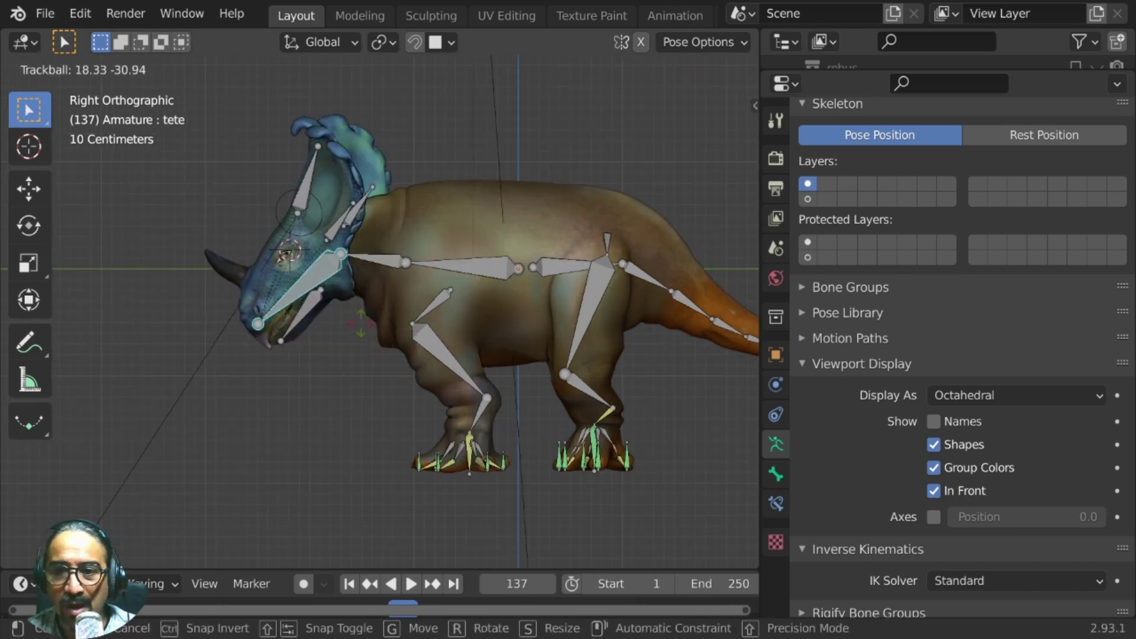
click(369, 332)
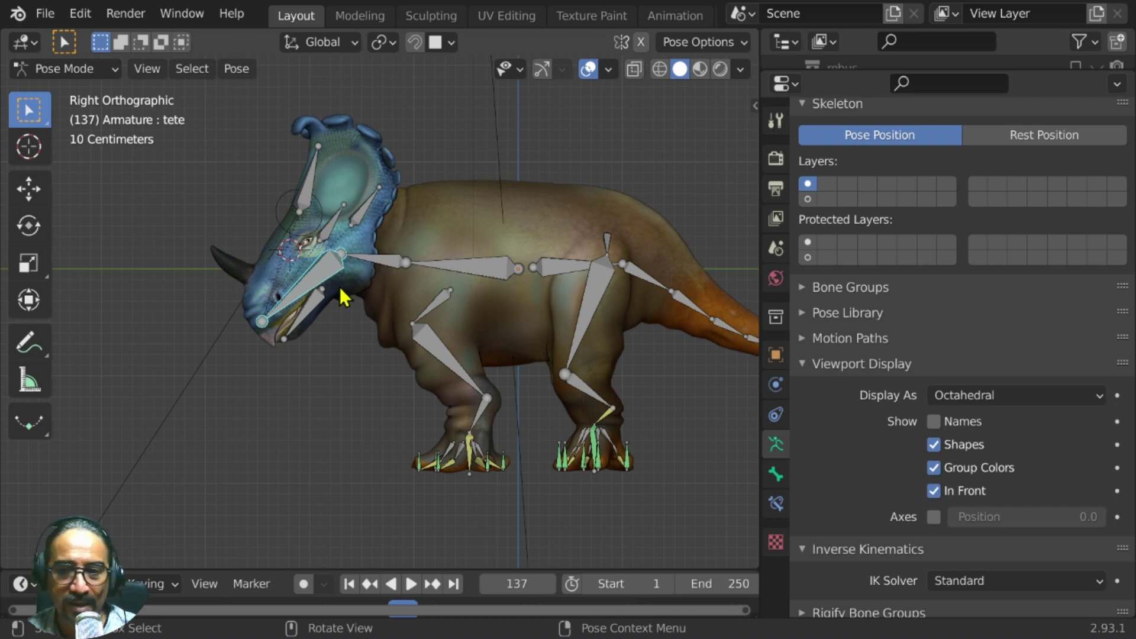
- Duplicate the head bone tete in Edit Mode, keeping the copy in the same place as the original
click(71, 69)
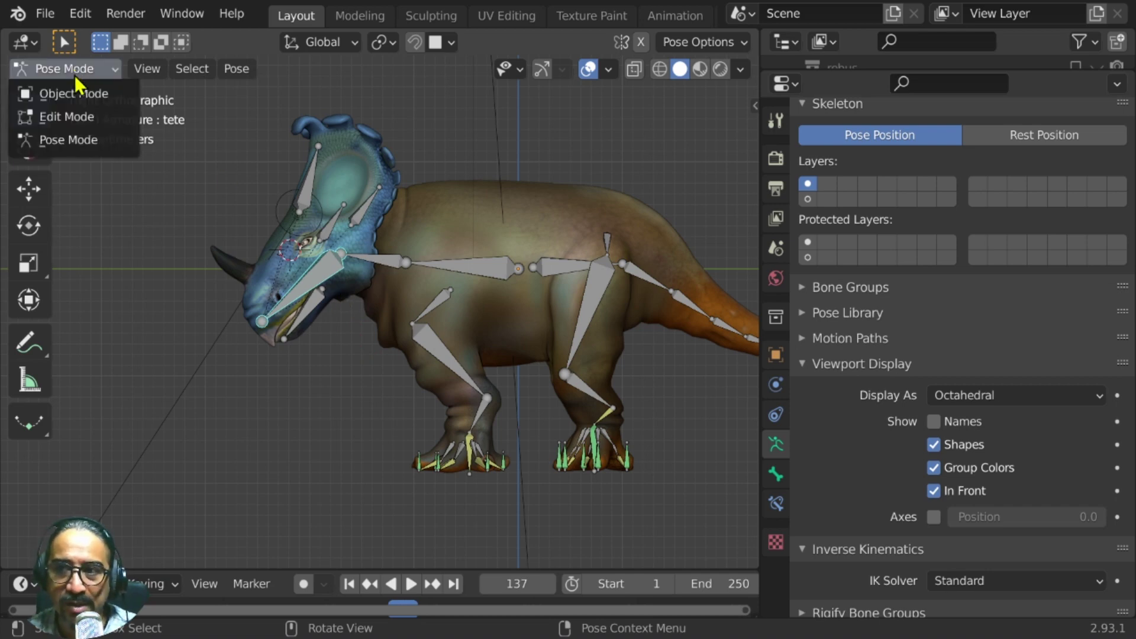
click(53, 114)
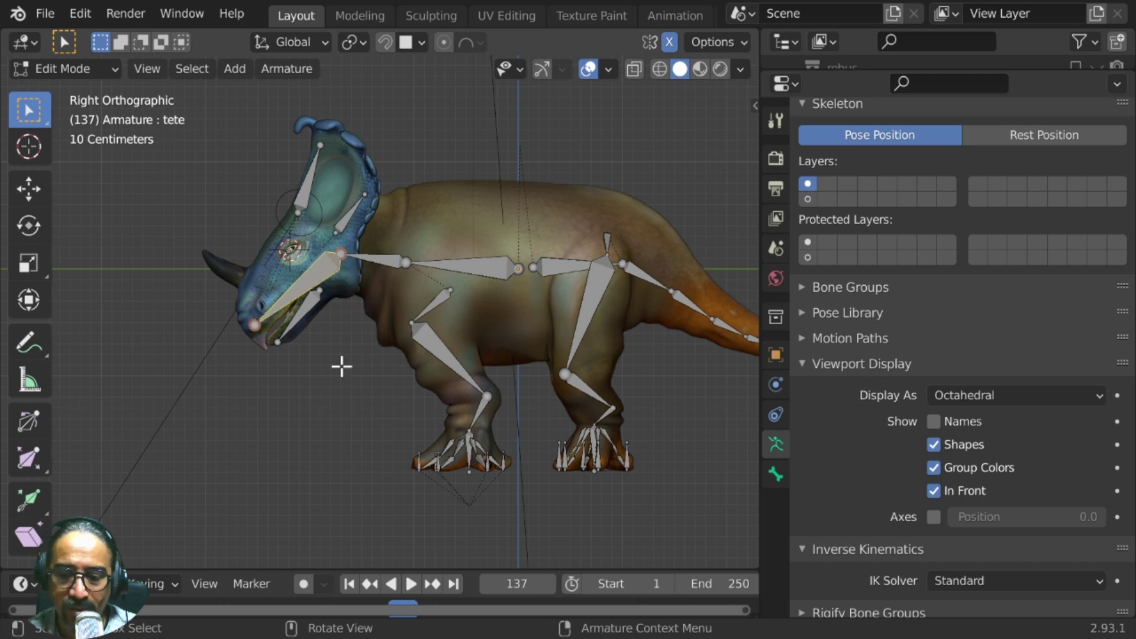
key(shift+d)
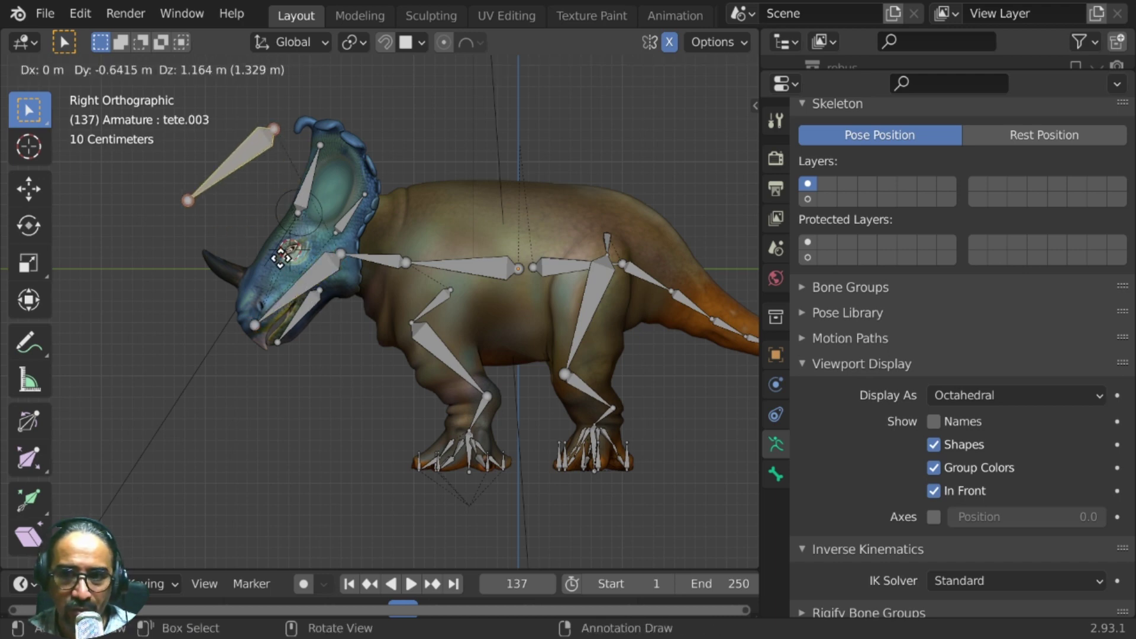
key(Escape)
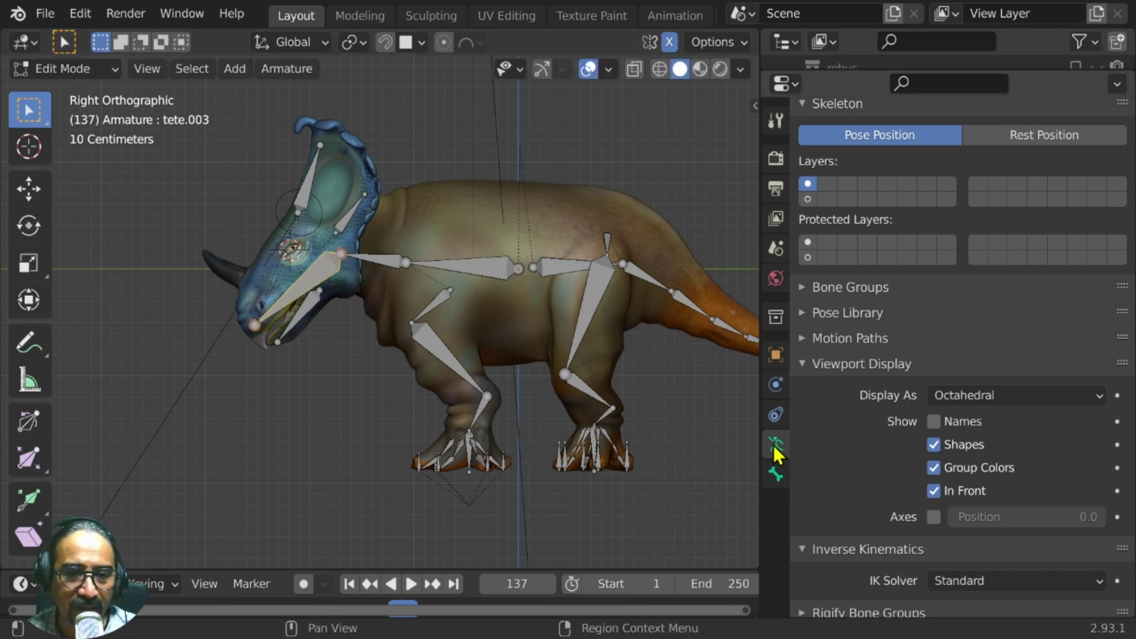
- Turn off Deform for the duplicated head bone tete.003 in its bone properties
click(773, 474)
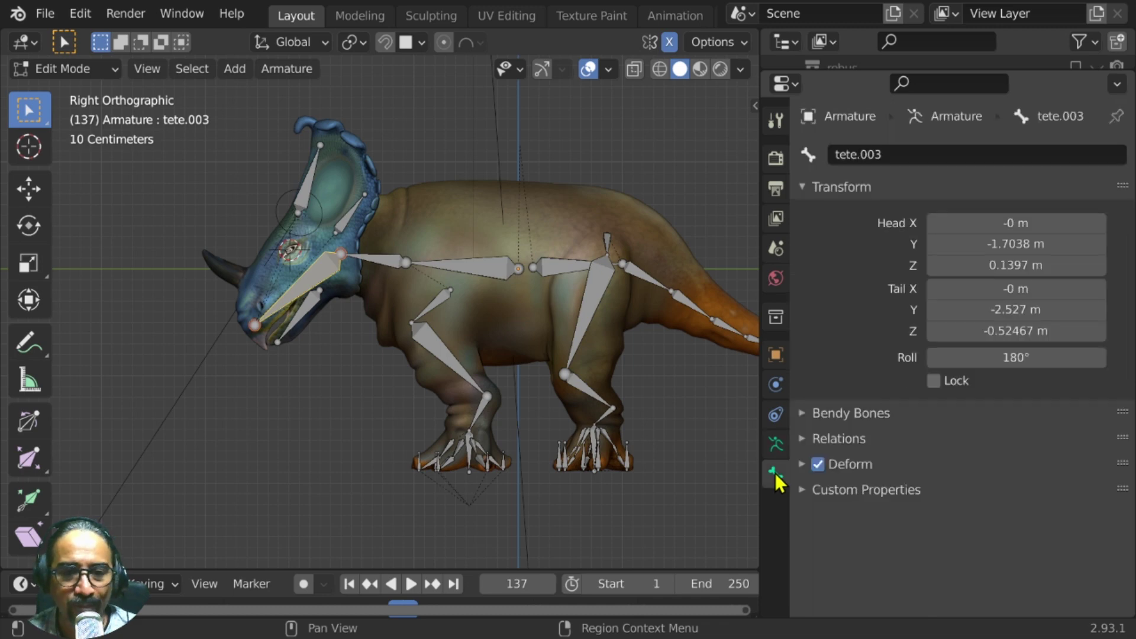
click(830, 464)
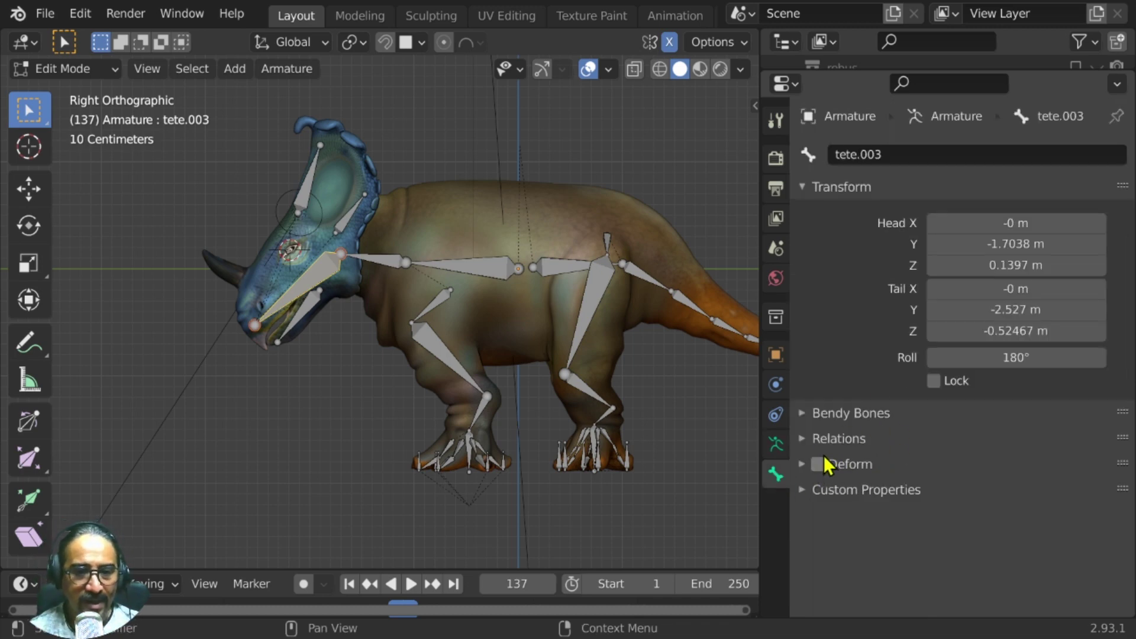
click(812, 496)
click(802, 493)
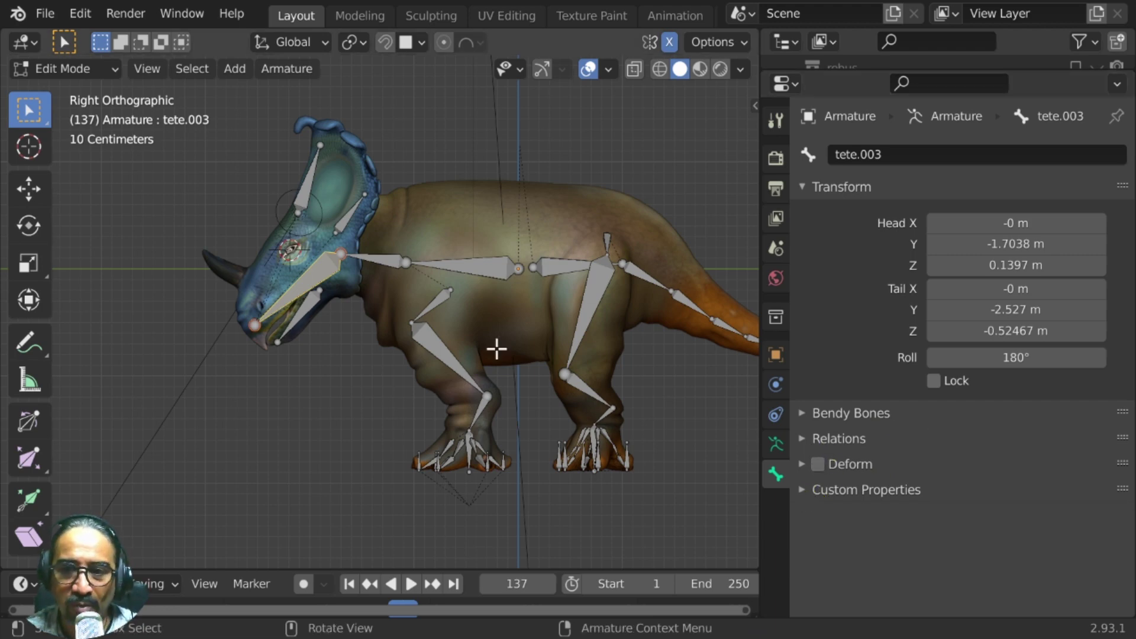
- In Pose Mode, give the bone tete.003 the Icosphere custom shape at a scale of 0.240
click(52, 69)
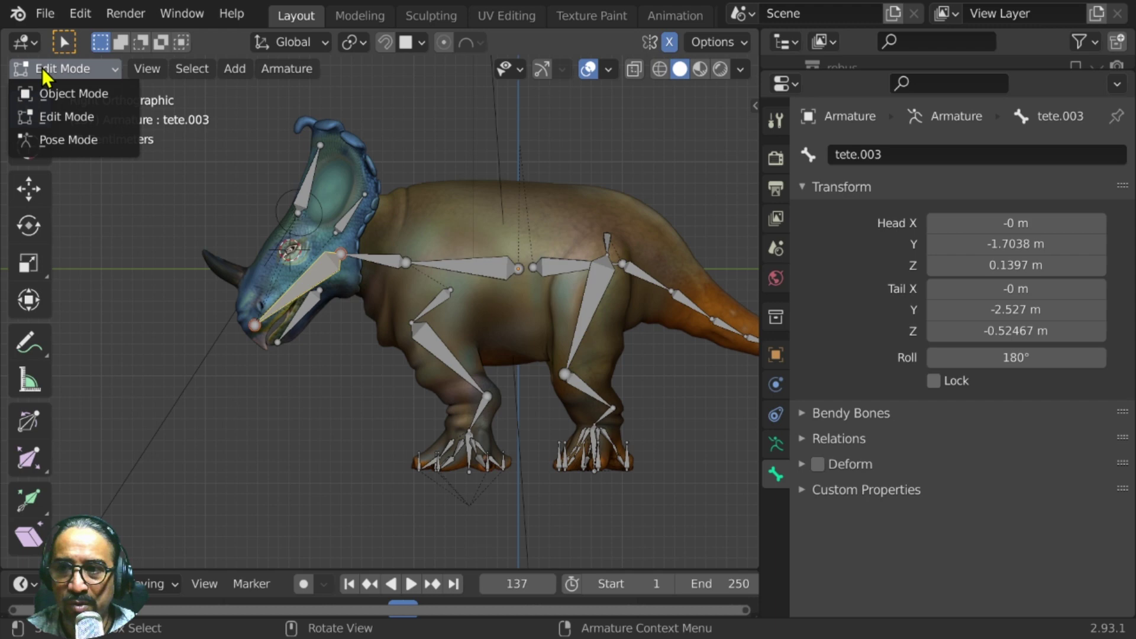
click(86, 142)
scroll(894, 524, down, 2)
click(895, 524)
scroll(875, 414, down, 6)
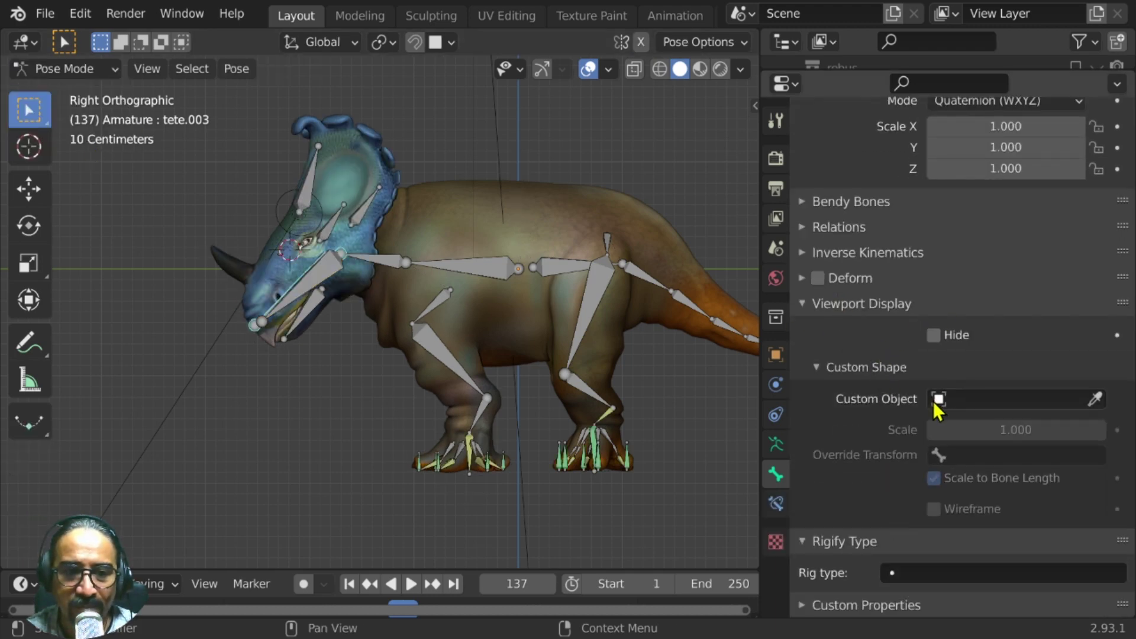
click(1017, 398)
text(sh)
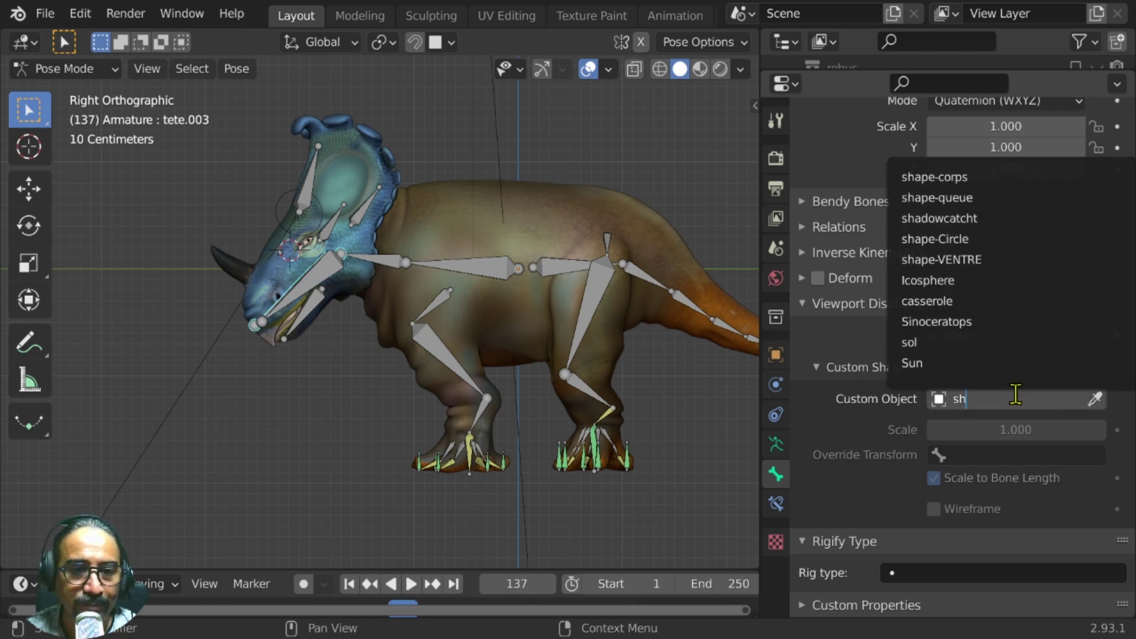
click(943, 281)
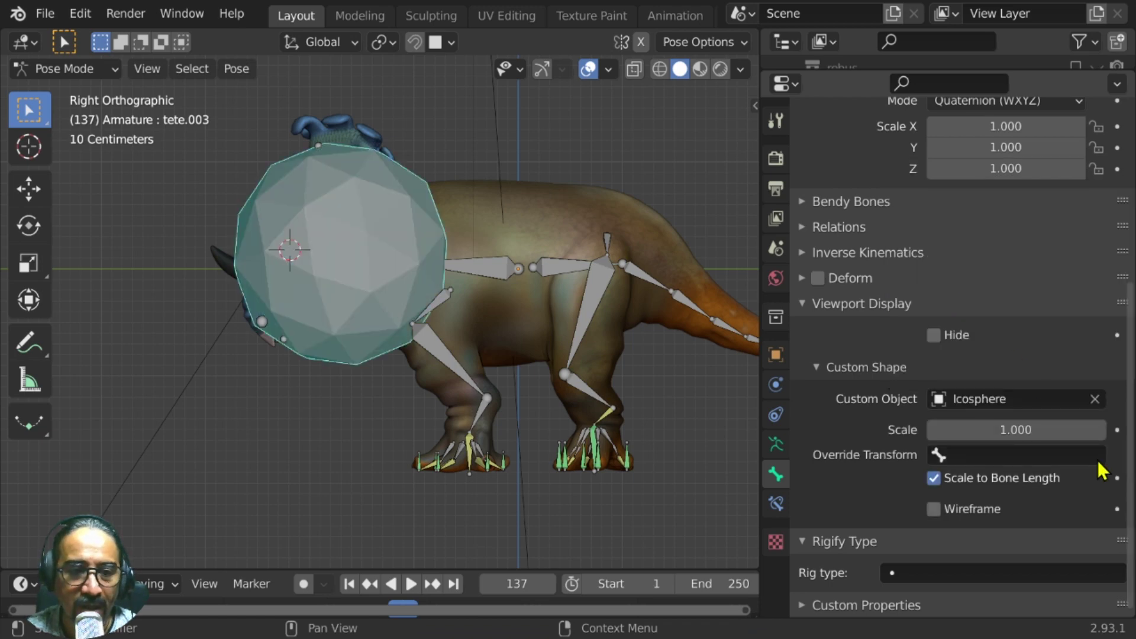
drag(1016, 429, 944, 430)
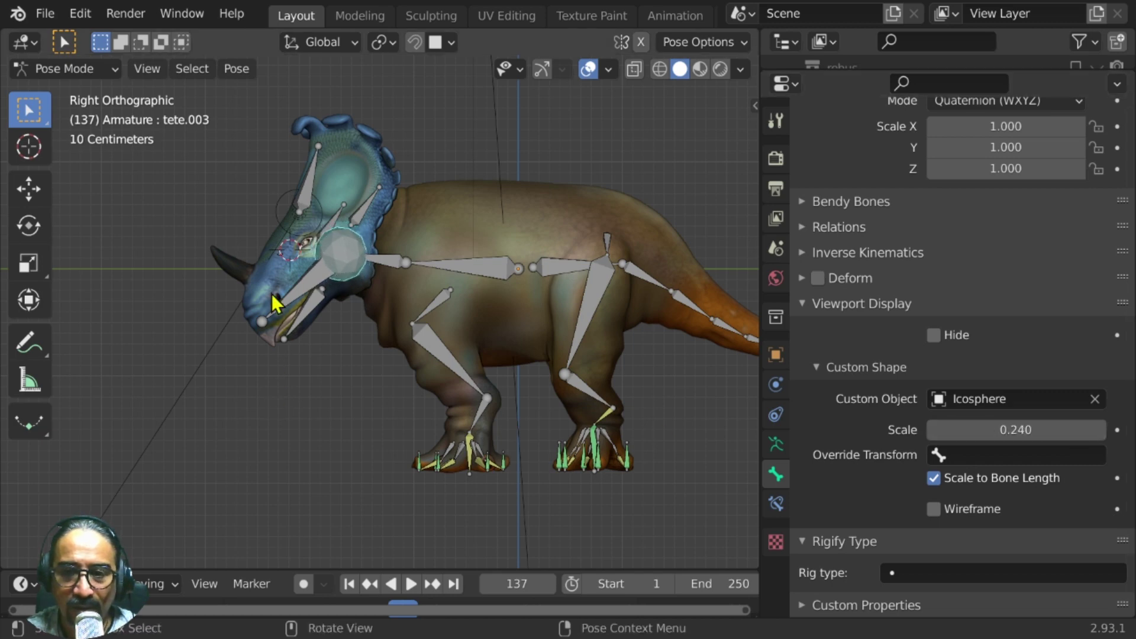
- Select the head bone tete and its icosphere control in turn, and try moving the control away from the head
scroll(274, 302, up, 3)
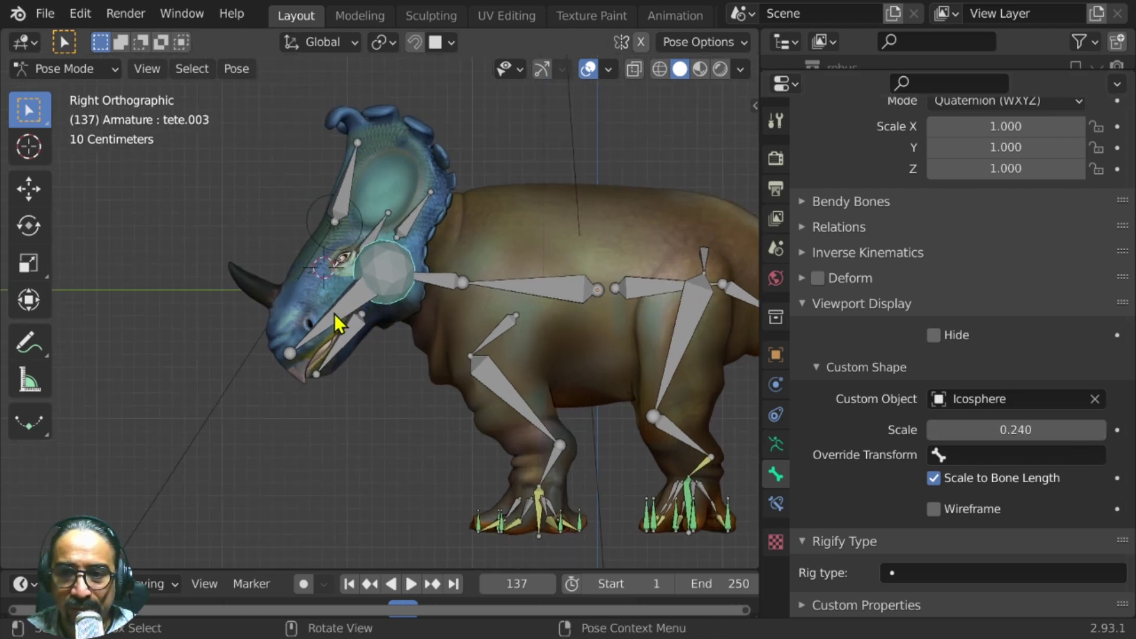
click(348, 341)
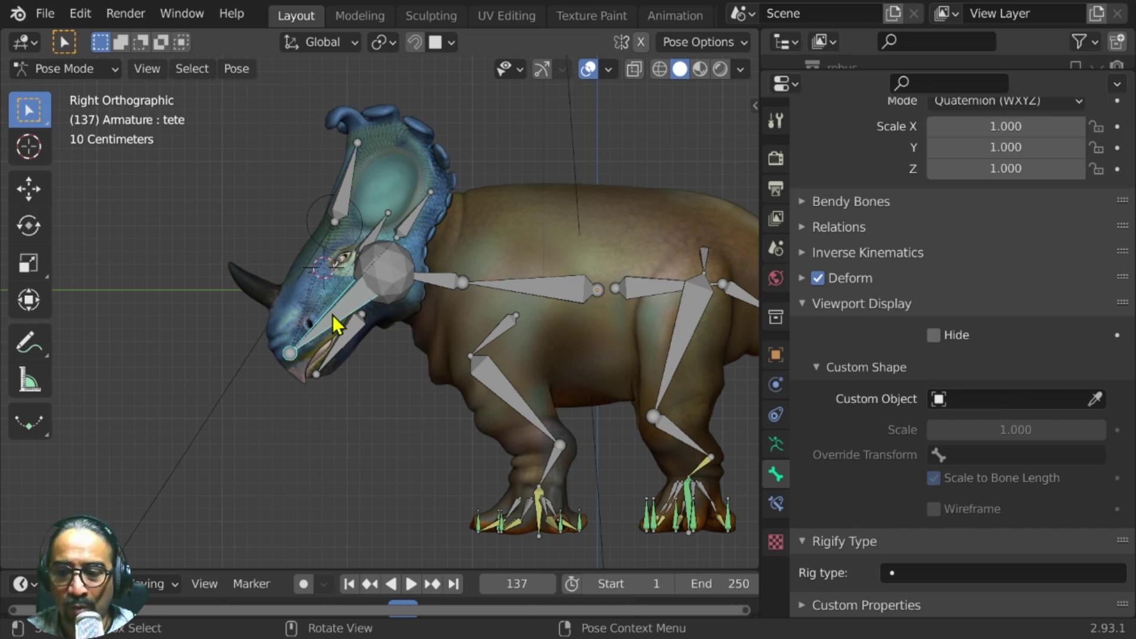
click(395, 273)
scroll(406, 330, down, 2)
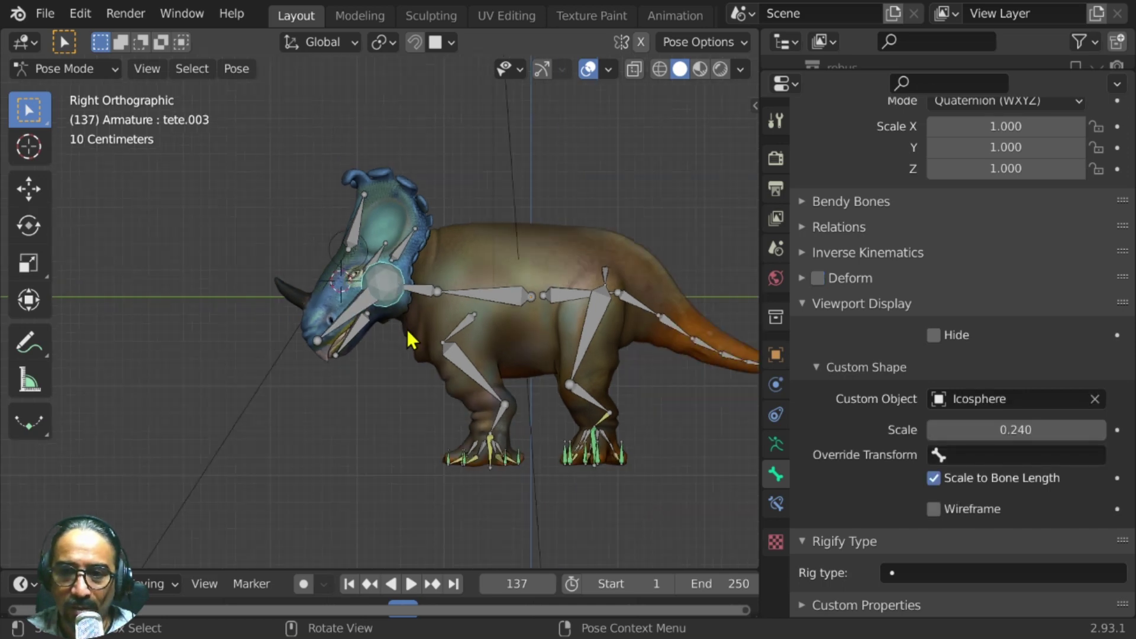
scroll(353, 321, up, 4)
click(336, 308)
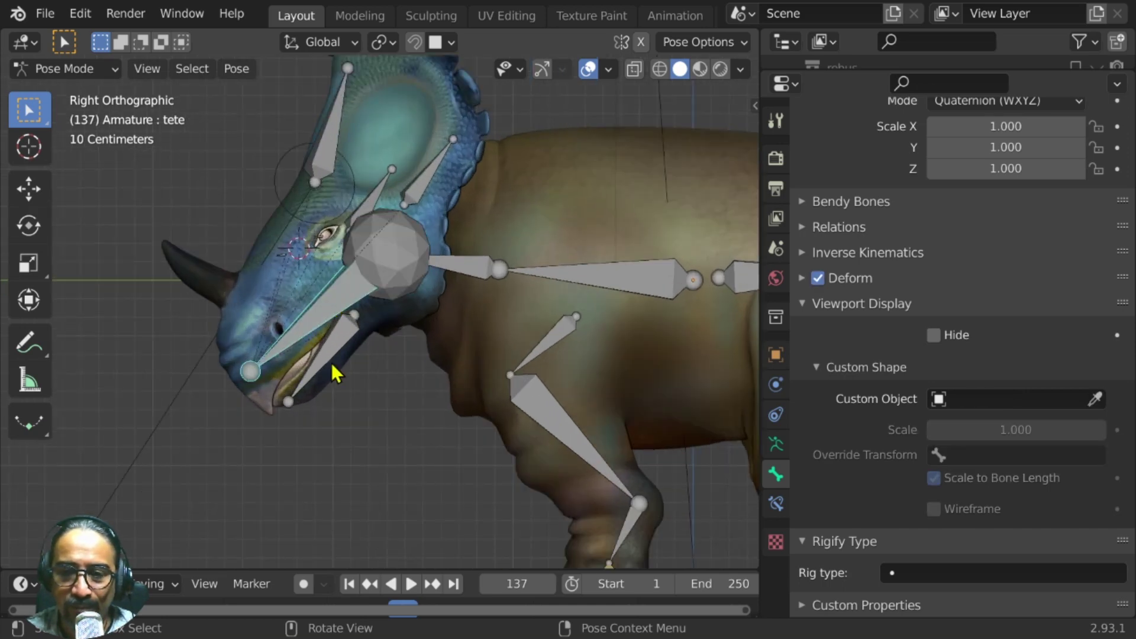
click(395, 290)
key(g)
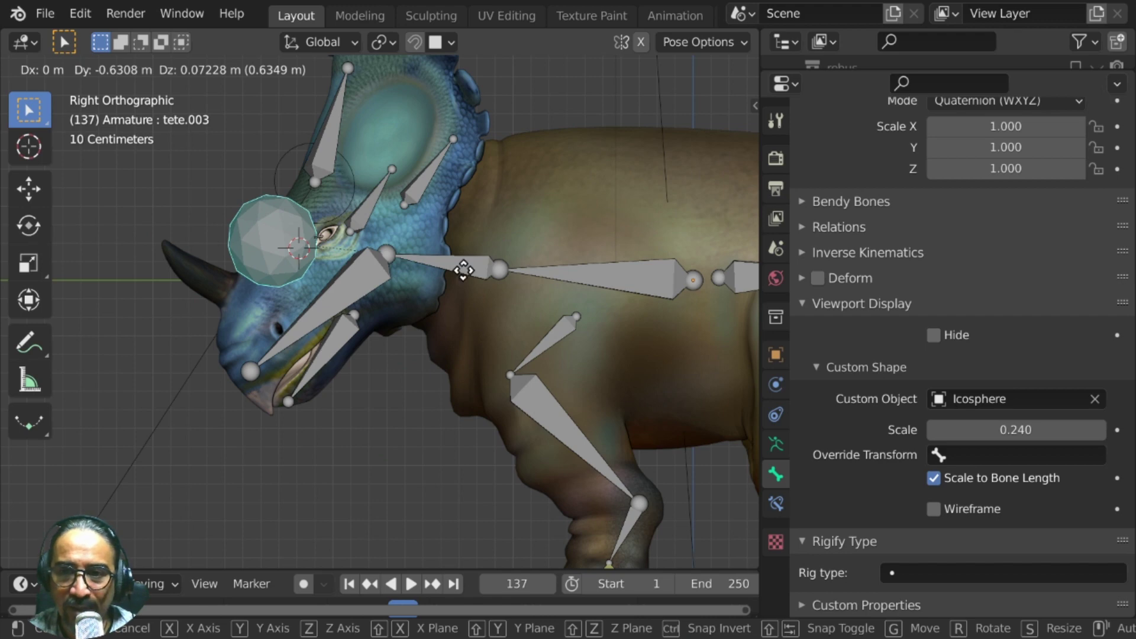
right_click(377, 299)
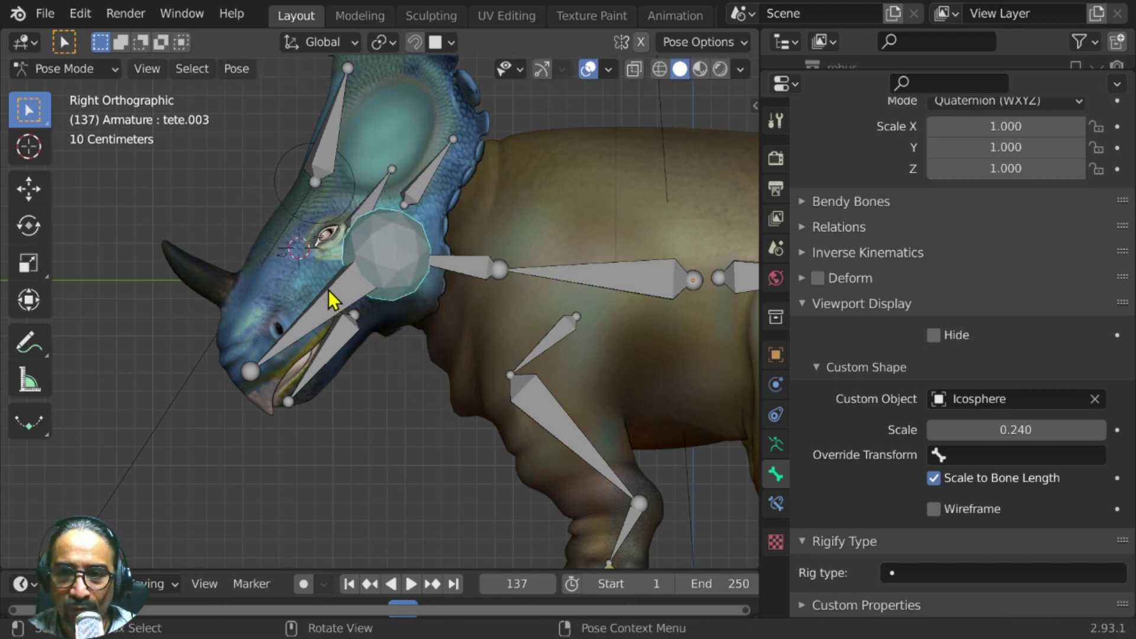
- Add a Copy Rotation constraint to the head bone tete with Armature as its target
click(330, 301)
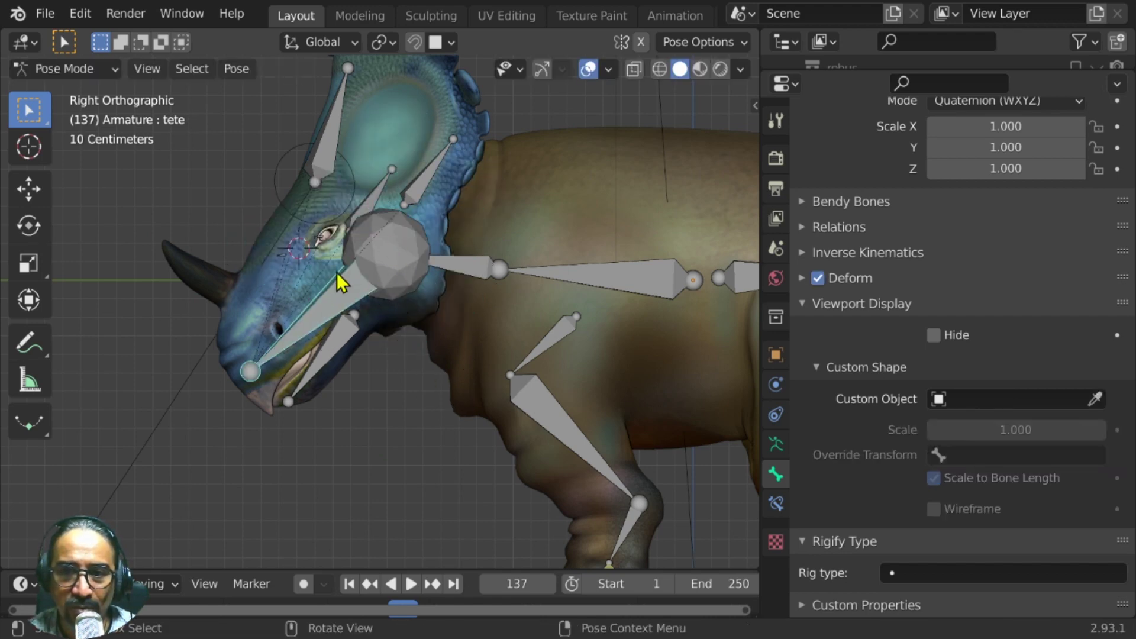
click(776, 504)
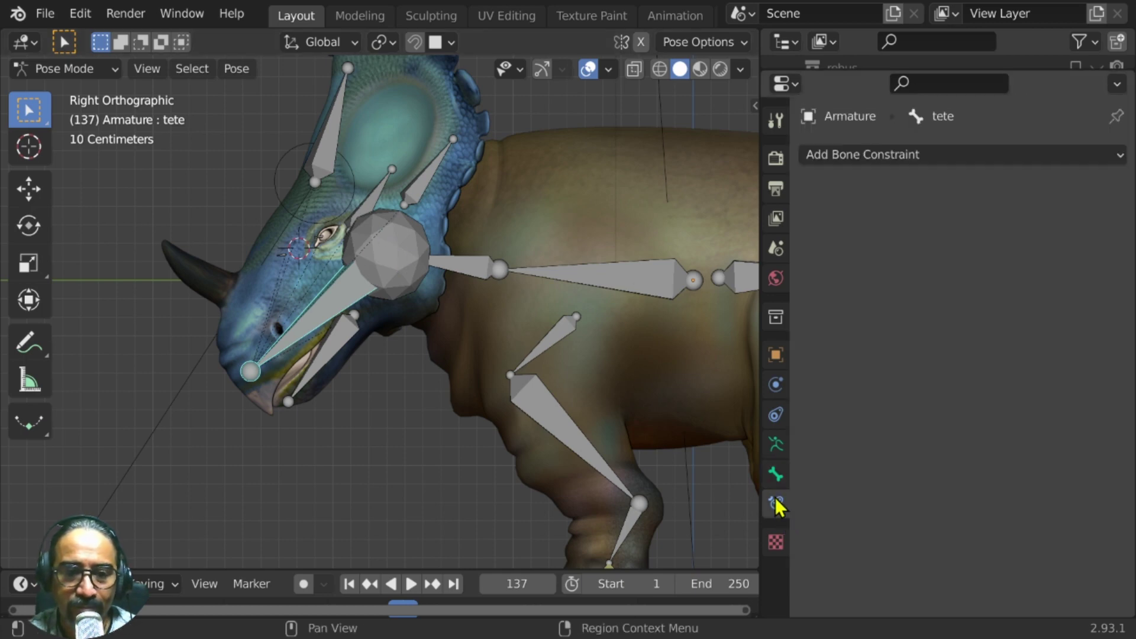
click(775, 474)
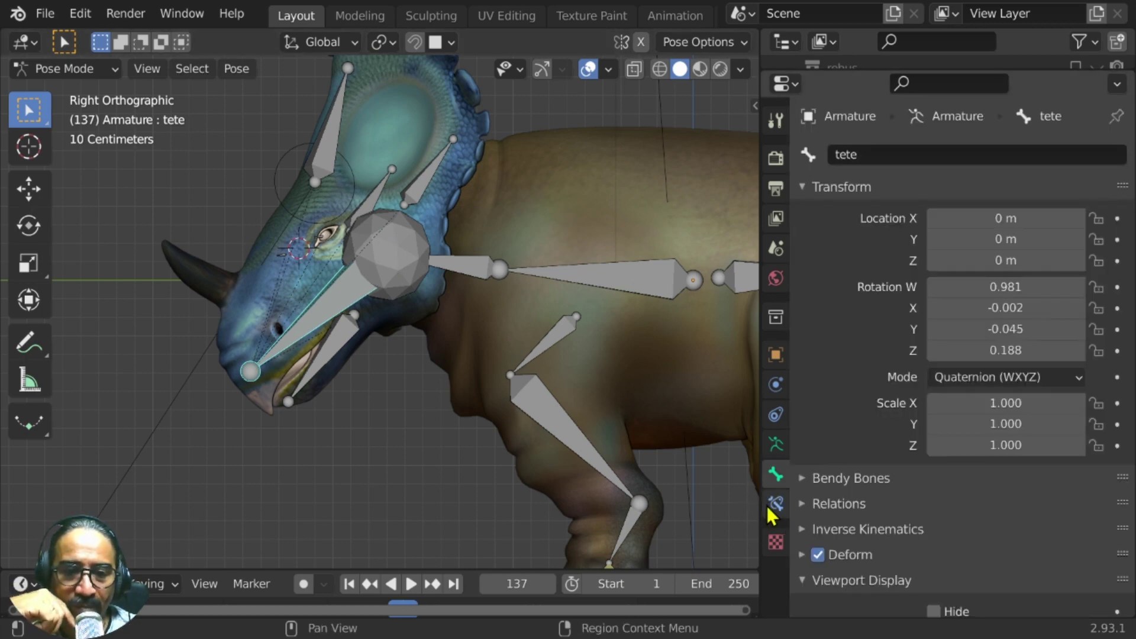
click(775, 504)
drag(757, 498, 716, 497)
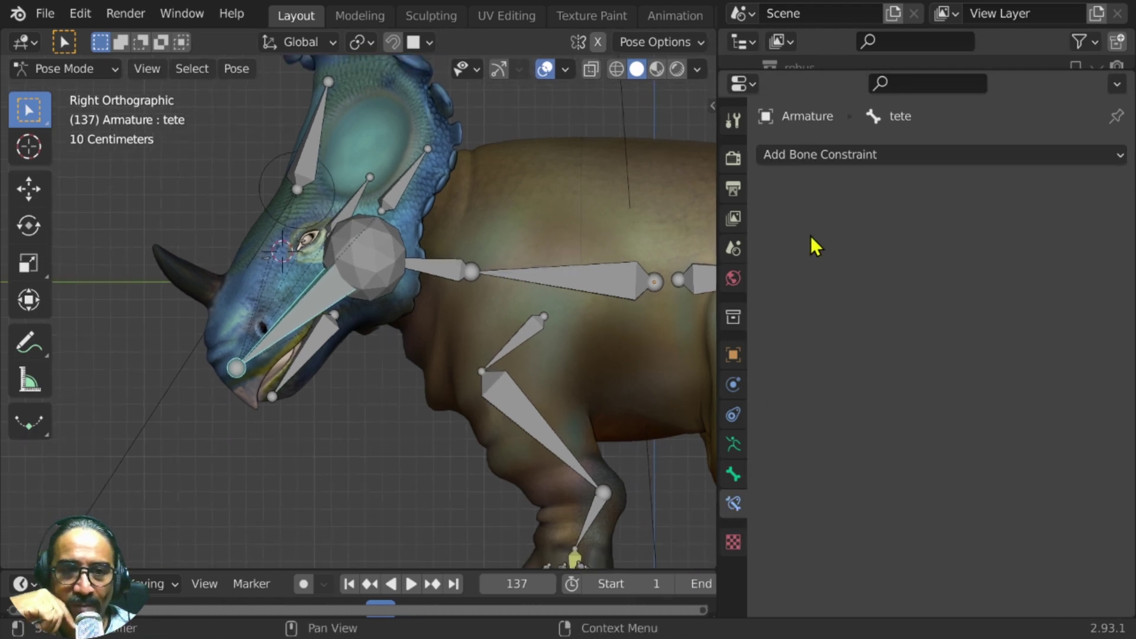
click(813, 154)
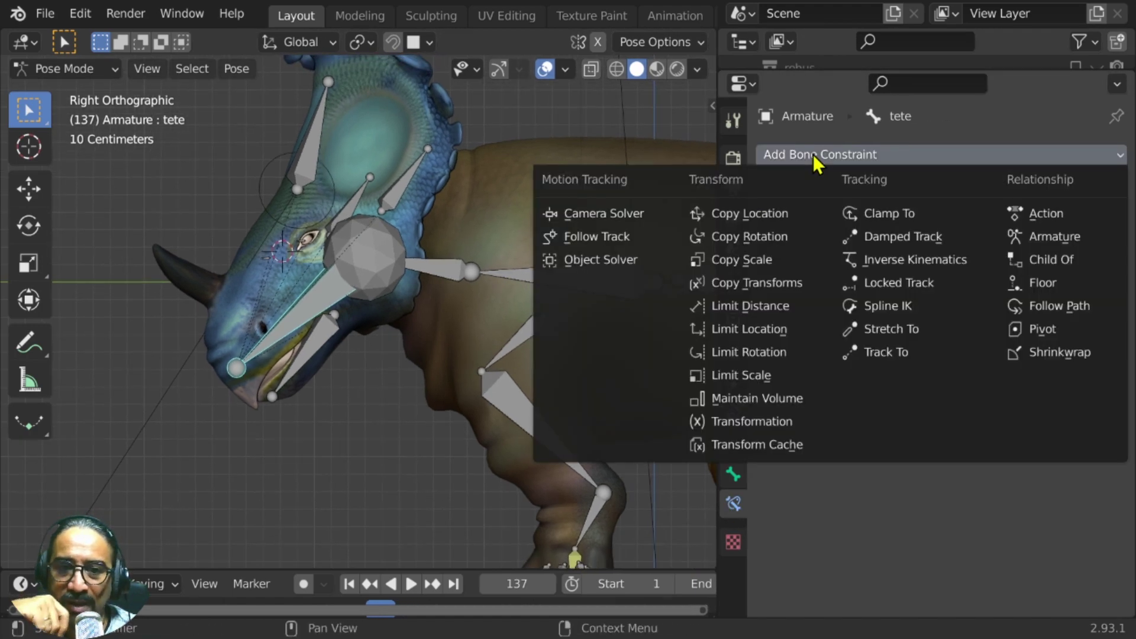
click(756, 234)
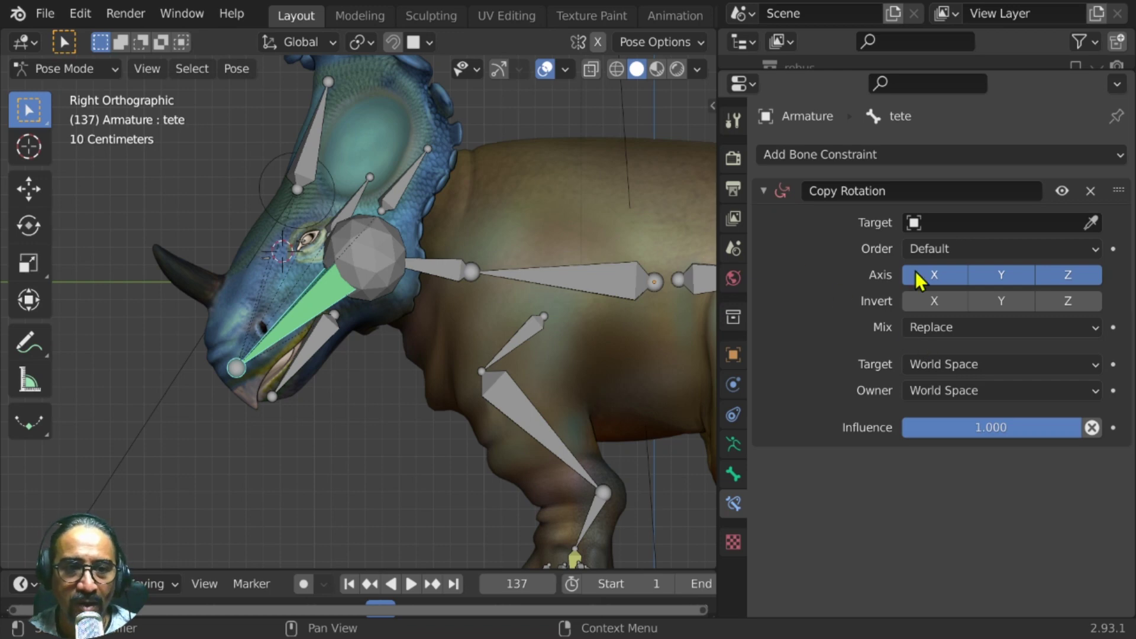
click(1090, 223)
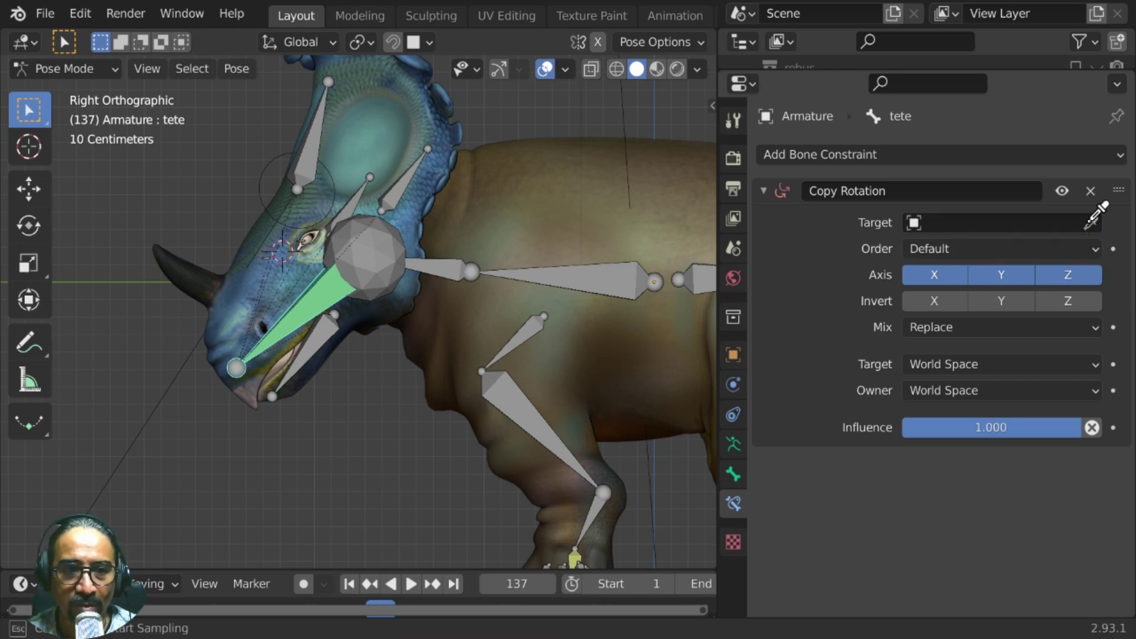
click(391, 256)
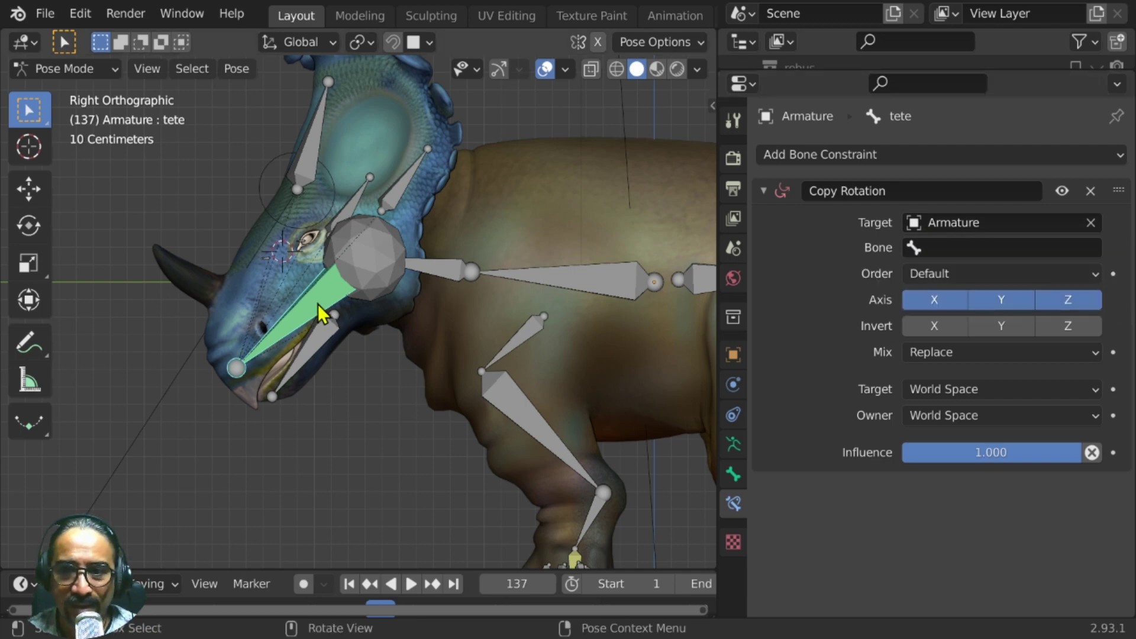
- Check the icosphere control's bone name and set tete.003 as the bone in the head bone's Copy Rotation constraint
click(388, 248)
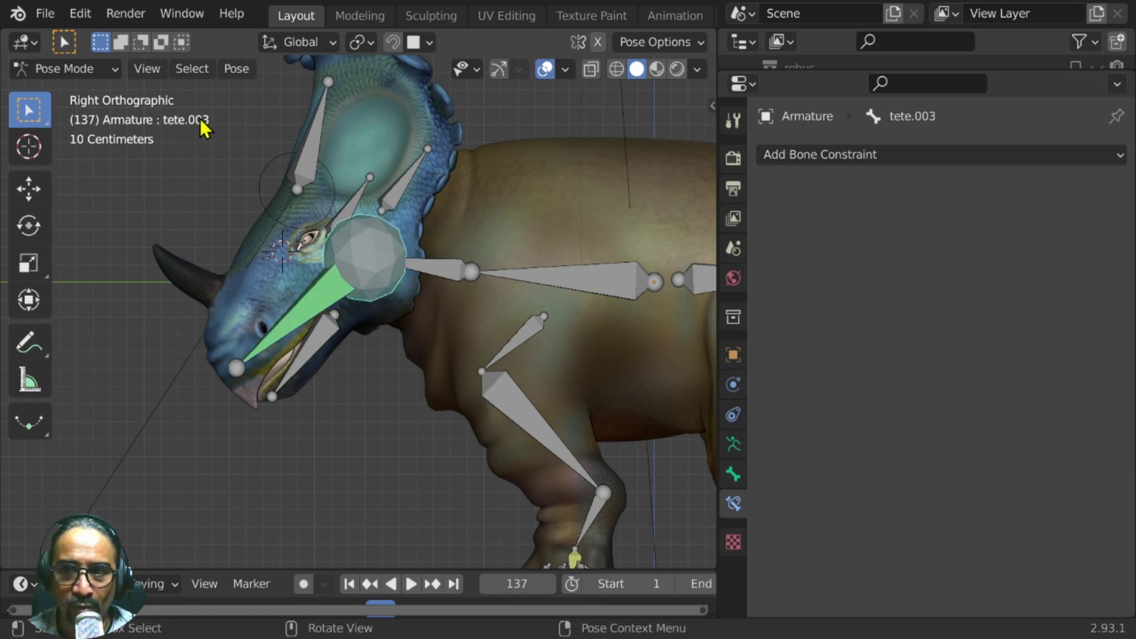
click(310, 313)
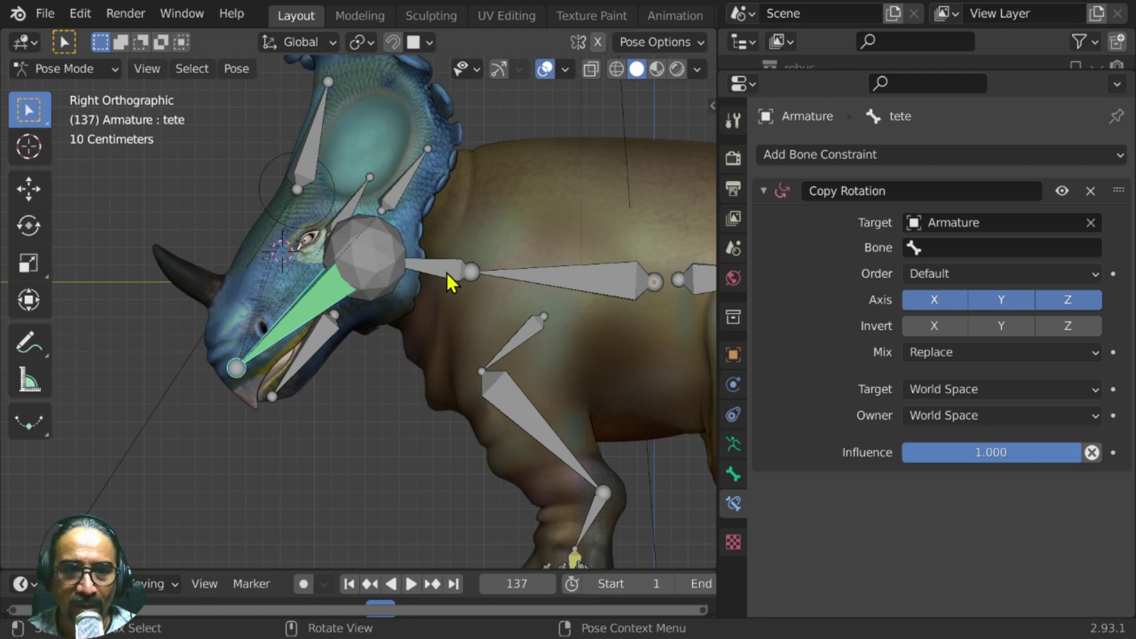
click(948, 247)
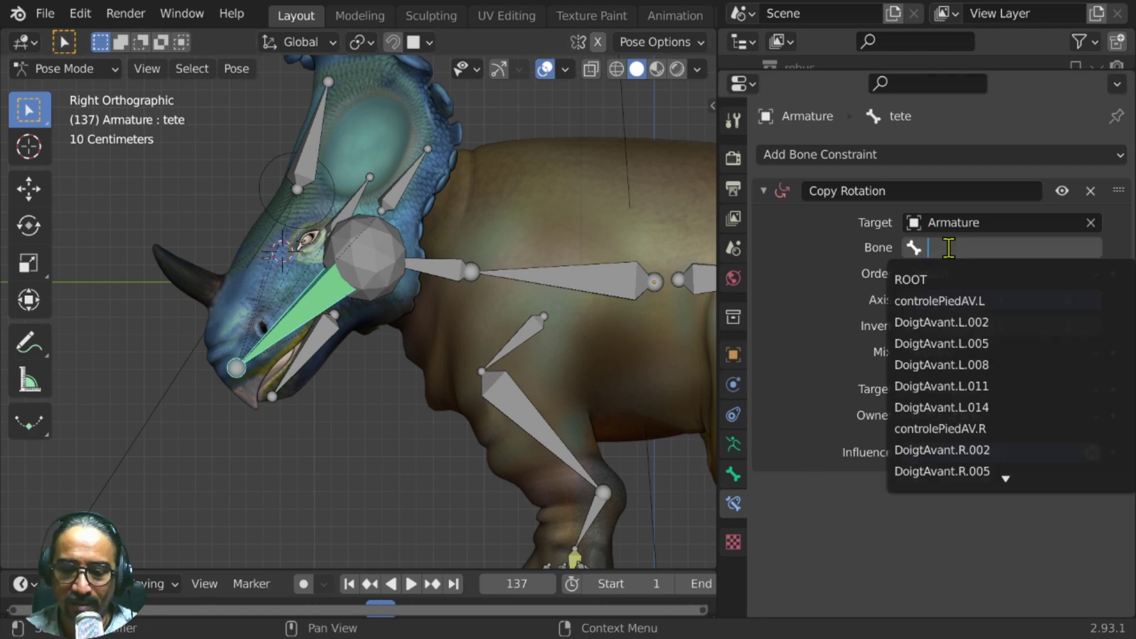
text(tete)
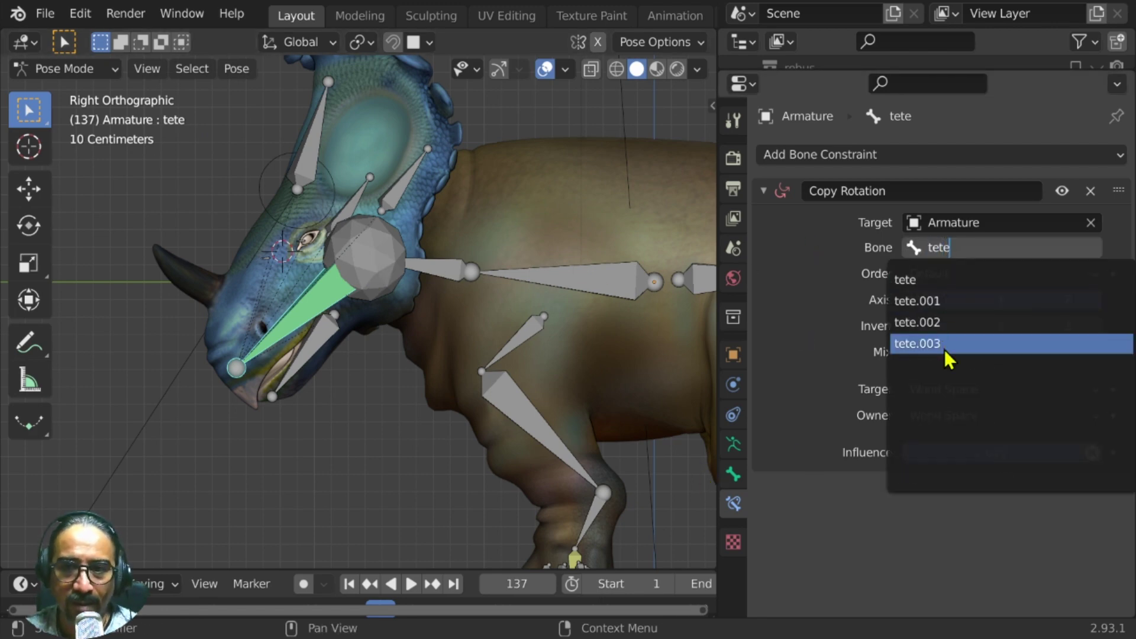
click(945, 344)
- Test the icosphere control tete.003 with a trackball rotation and a trial move, leaving its pose as it was
click(352, 290)
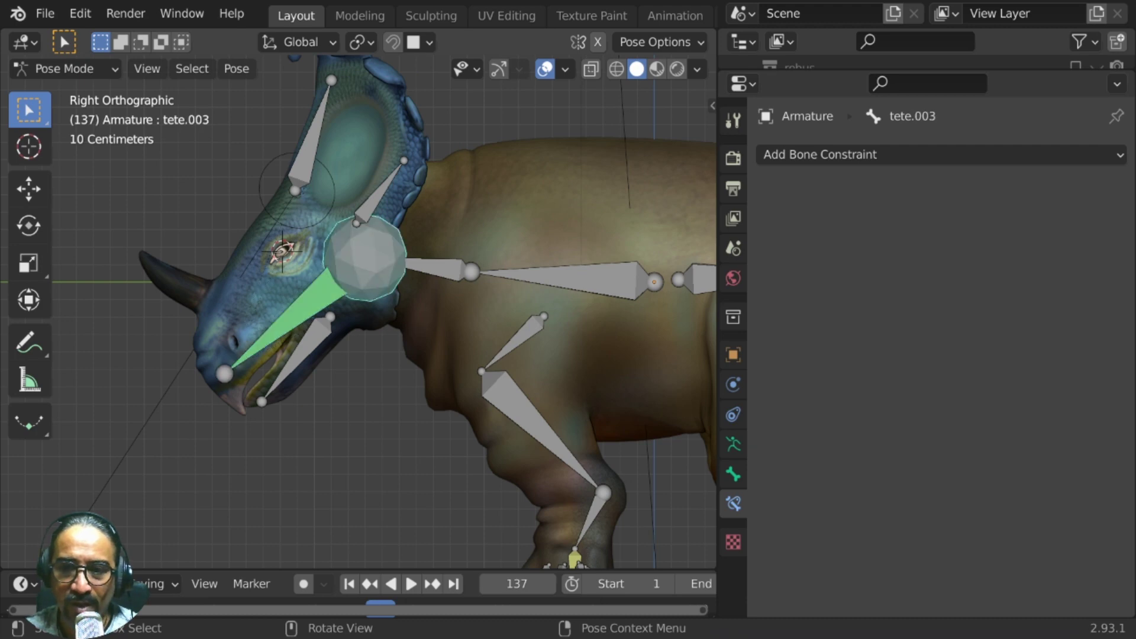
key(r)
key(r)
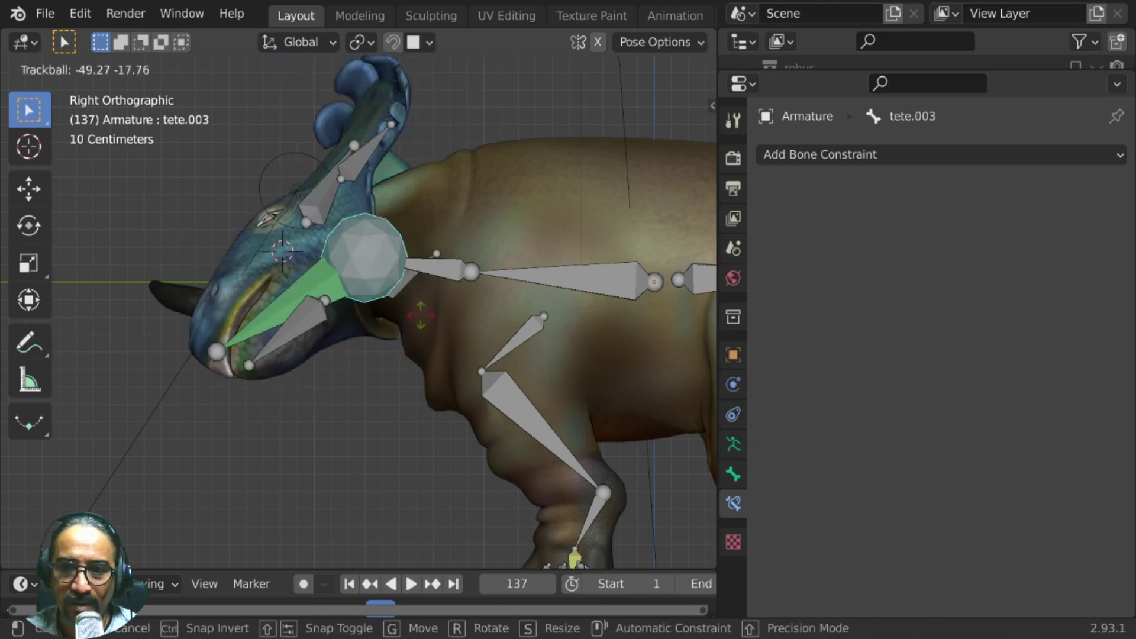
click(436, 375)
key(g)
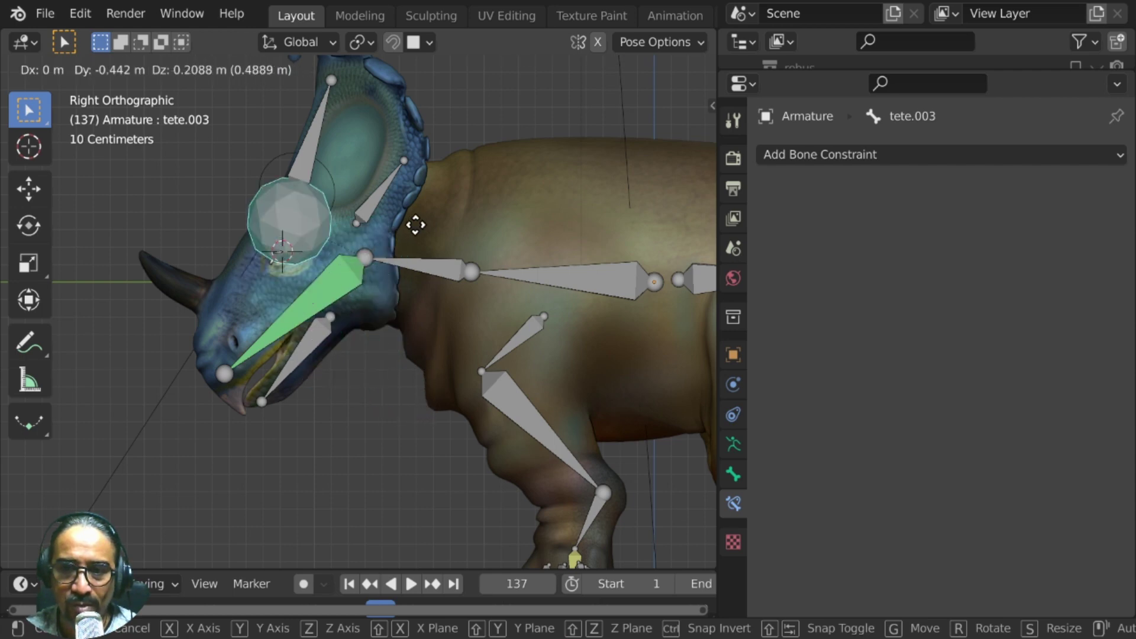
right_click(368, 370)
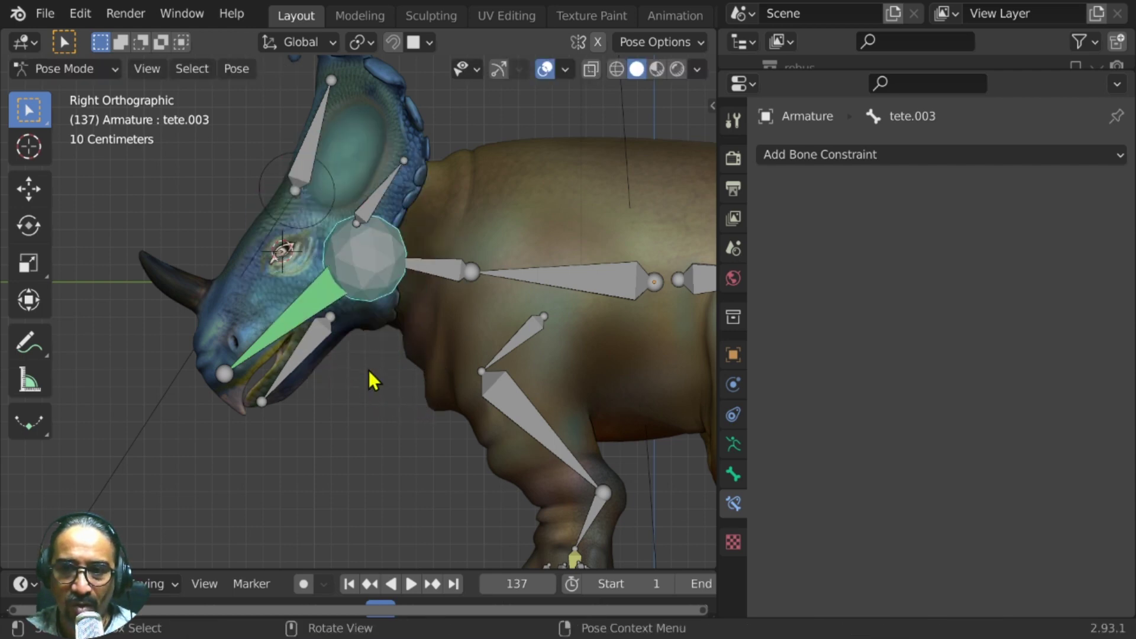
- Add an IK constraint to the neck bone cou with the icosphere control tete.003 as its target
click(442, 268)
scroll(442, 284, down, 3)
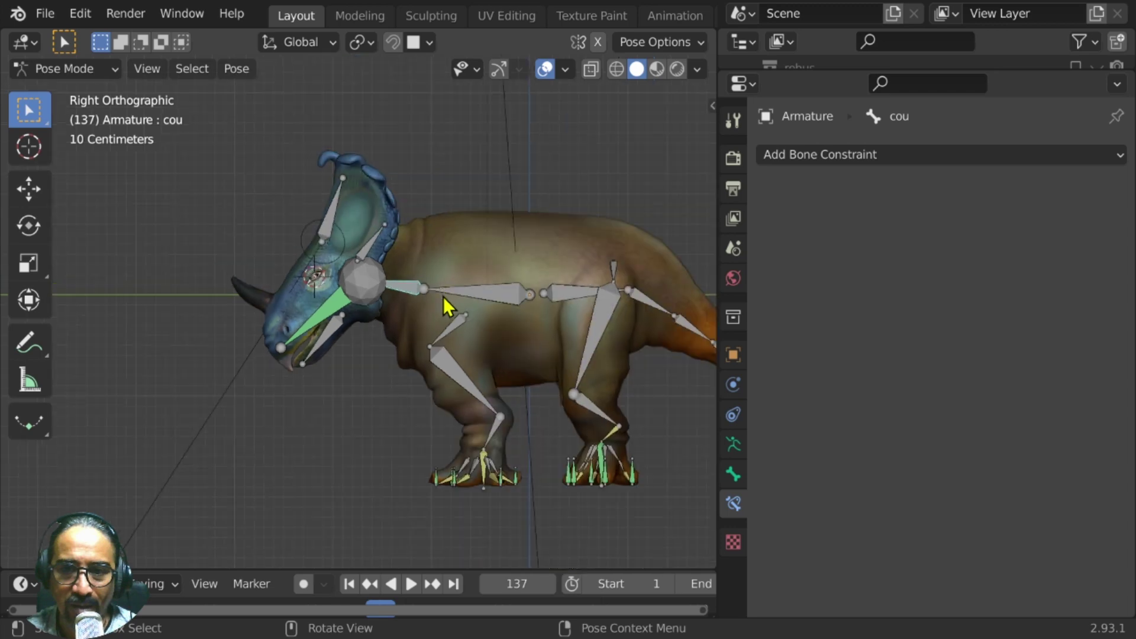
click(368, 289)
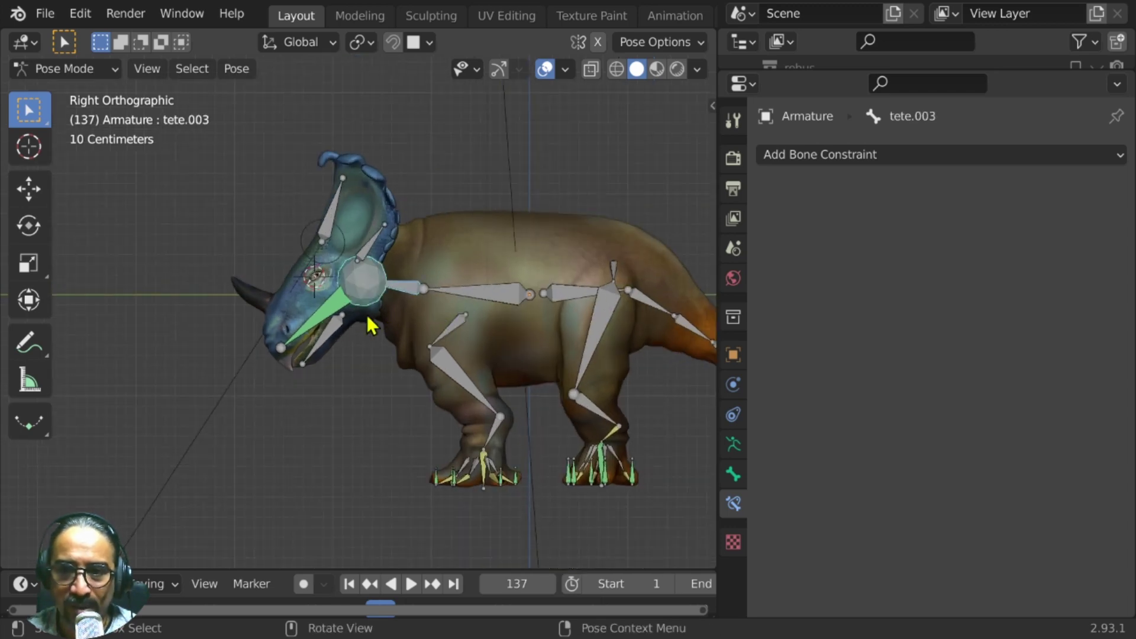
click(369, 308)
click(363, 290)
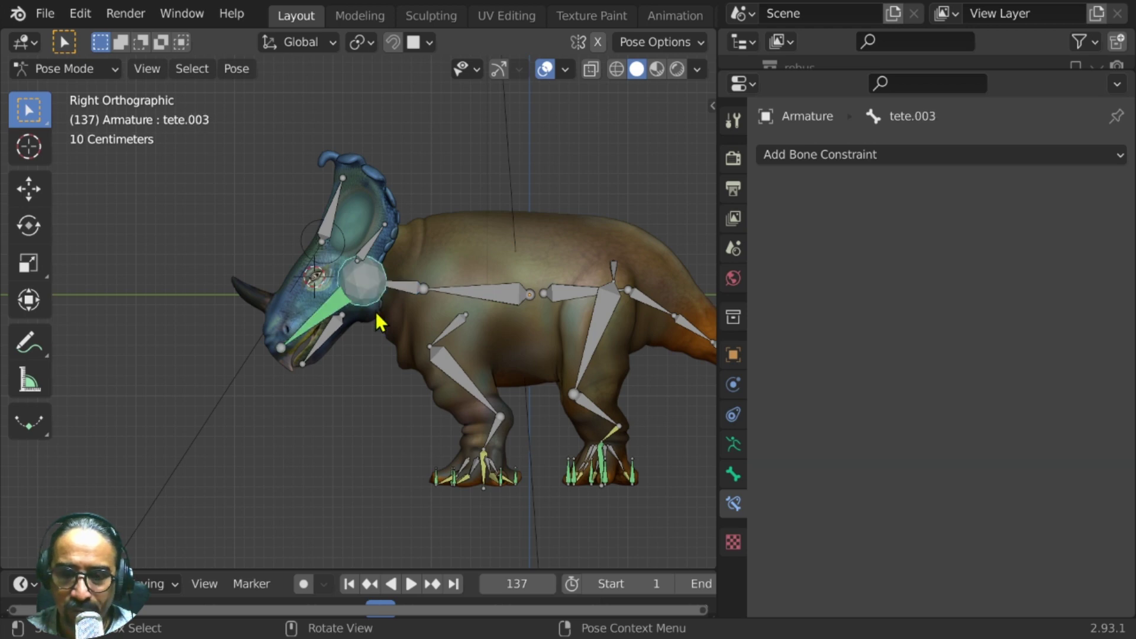
key(g)
key(Escape)
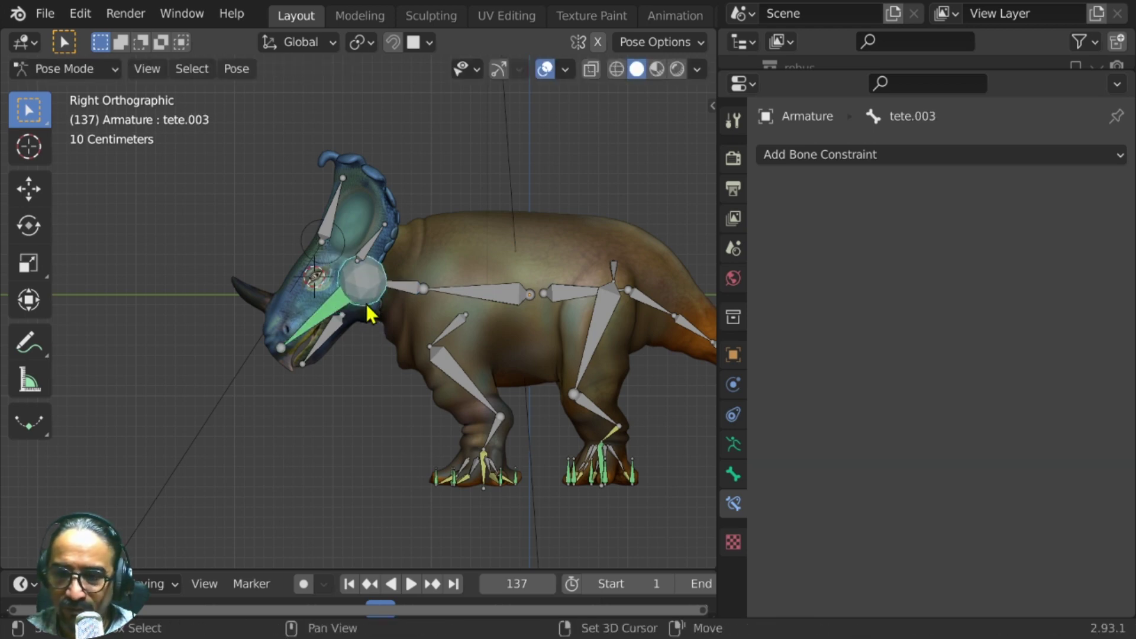
shift+click(407, 289)
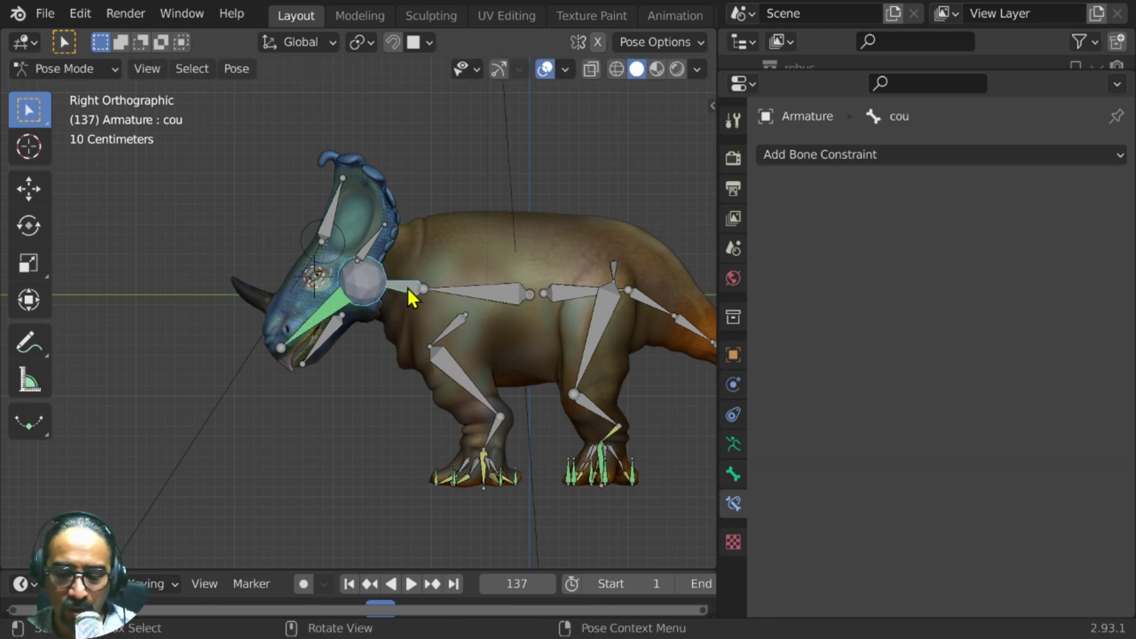
key(shift+i)
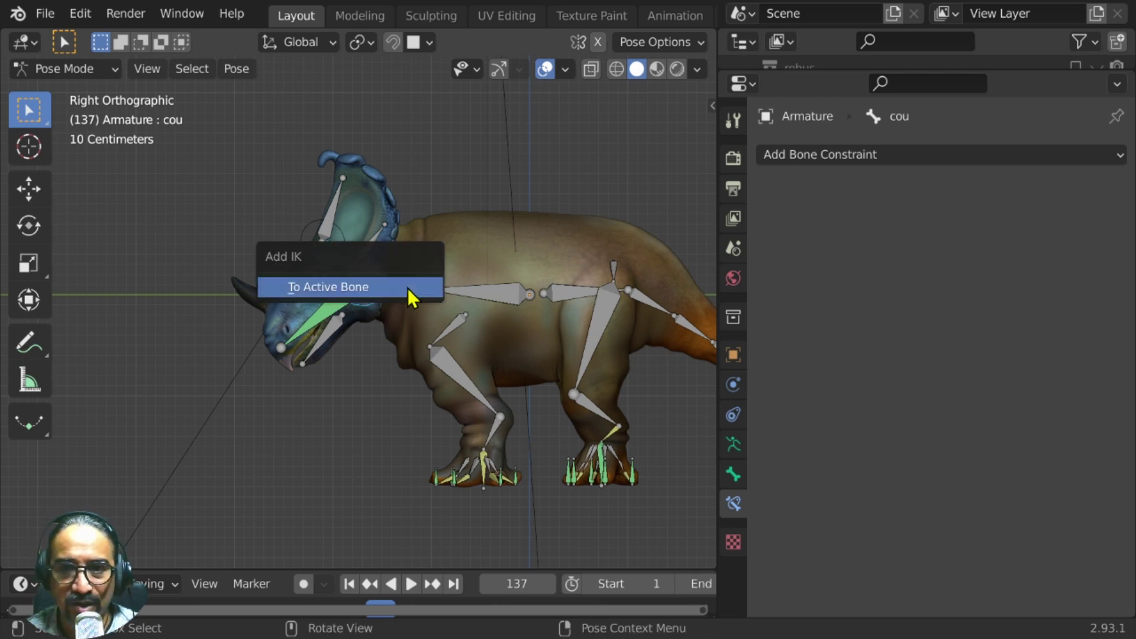
click(407, 288)
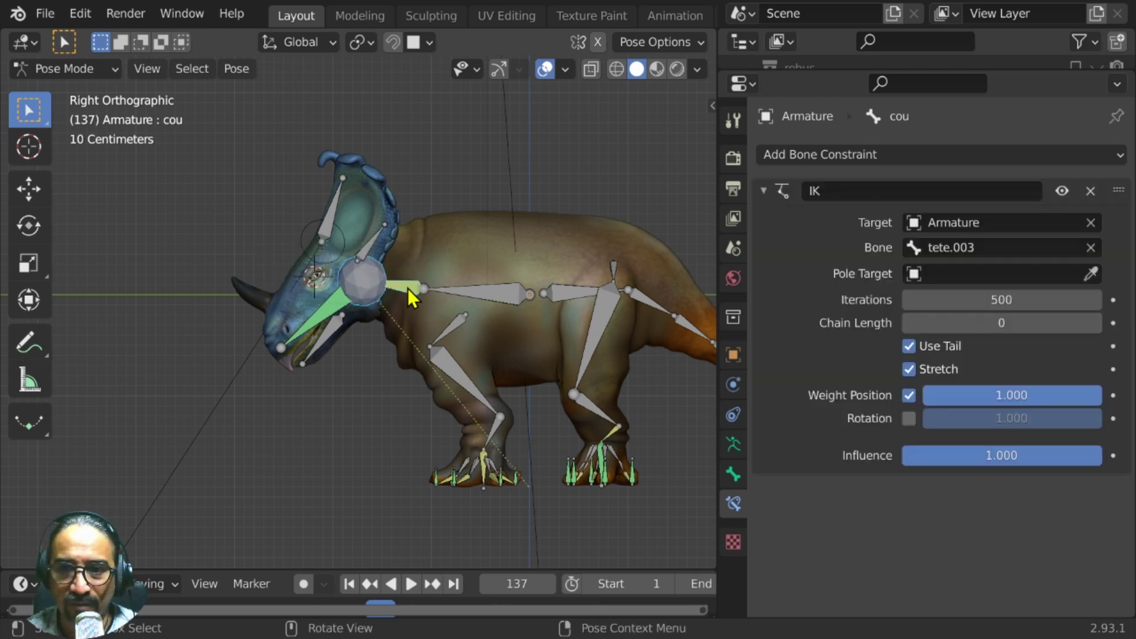
- Test the neck's IK with a trial move of the icosphere control, leaving its pose as it was
click(375, 291)
key(g)
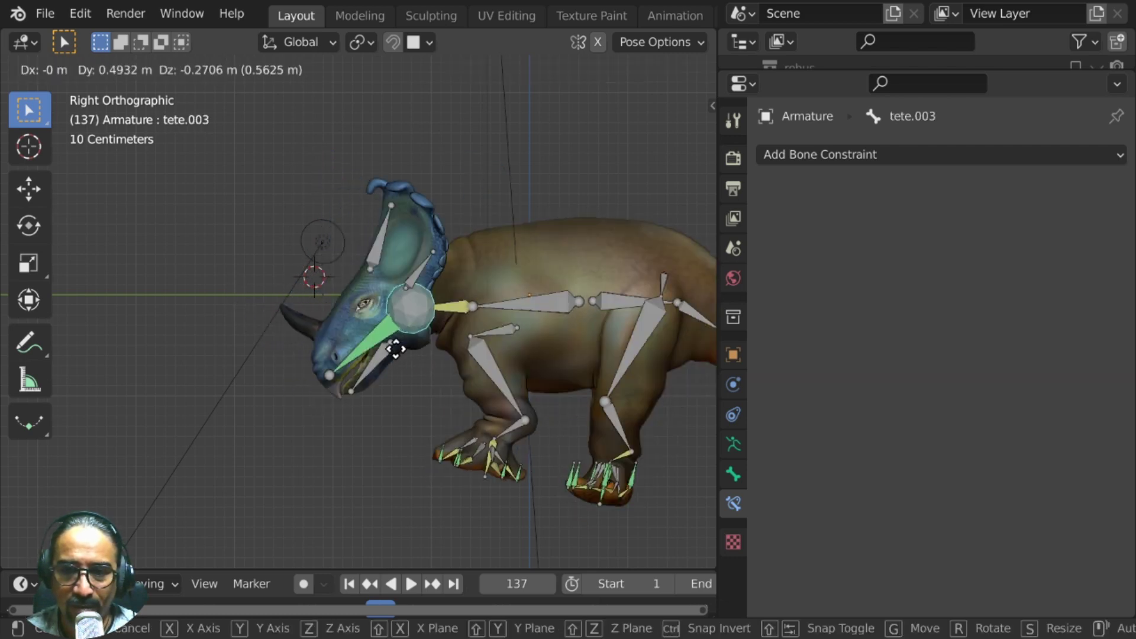
key(Escape)
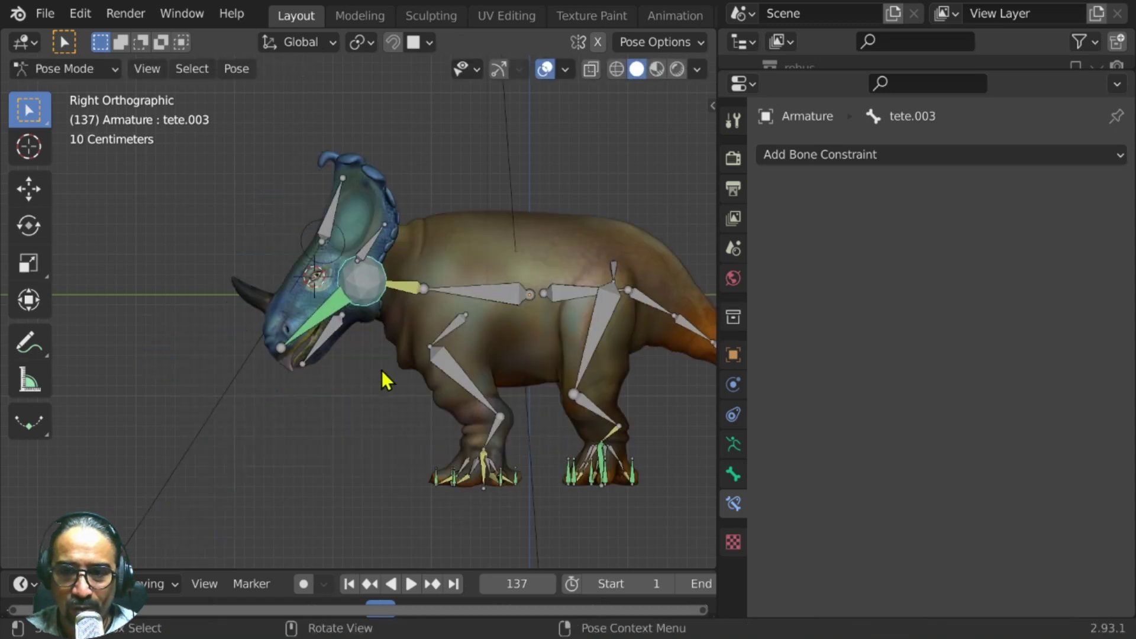
- Limit the IK chain length on cou to the neck bone and the spine bone directly behind it
click(410, 288)
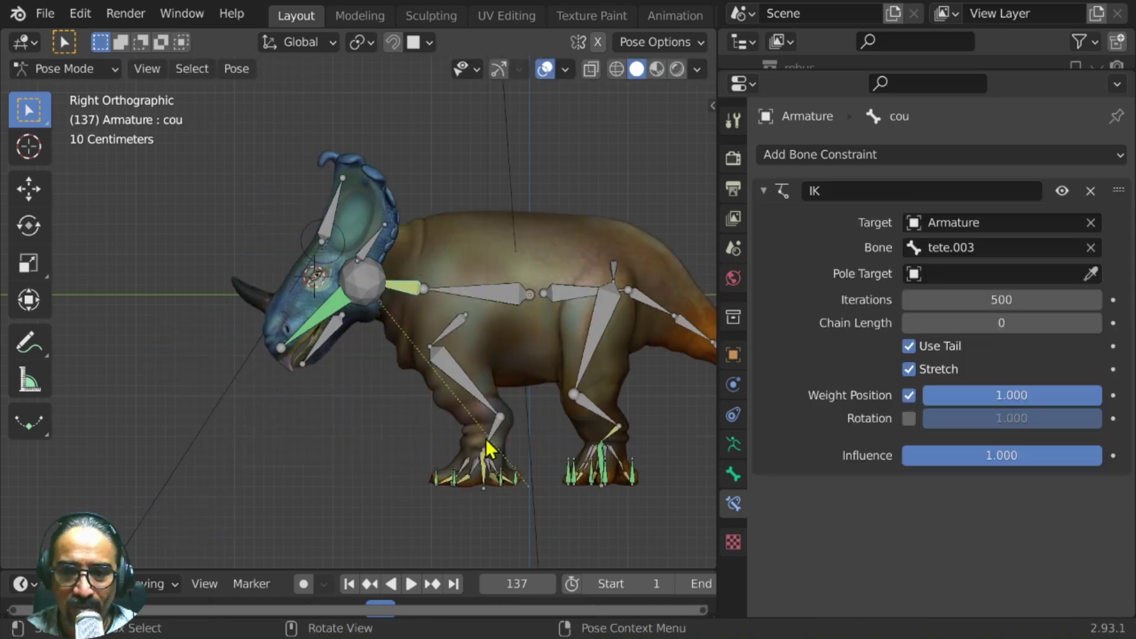
middle_drag(540, 490, 559, 521)
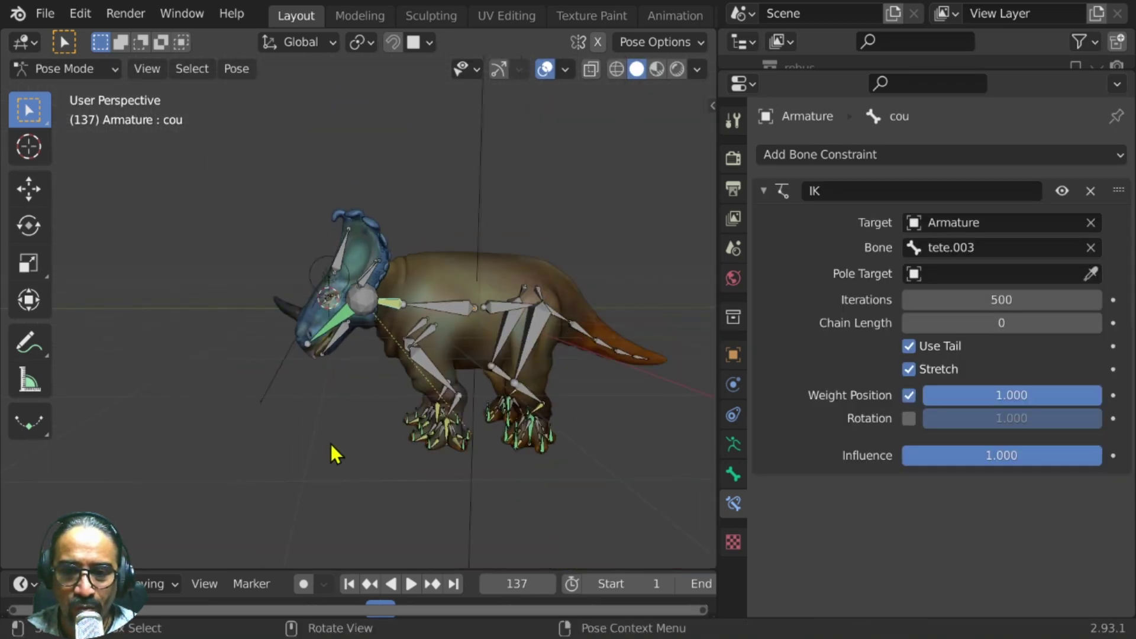
scroll(507, 467, up, 5)
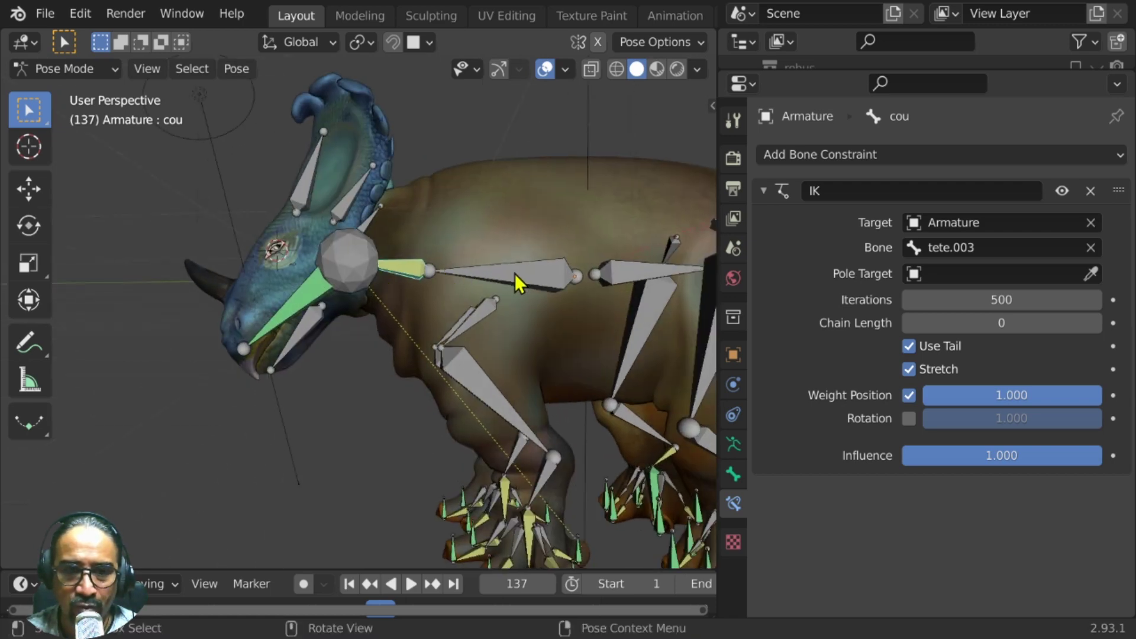
click(1095, 322)
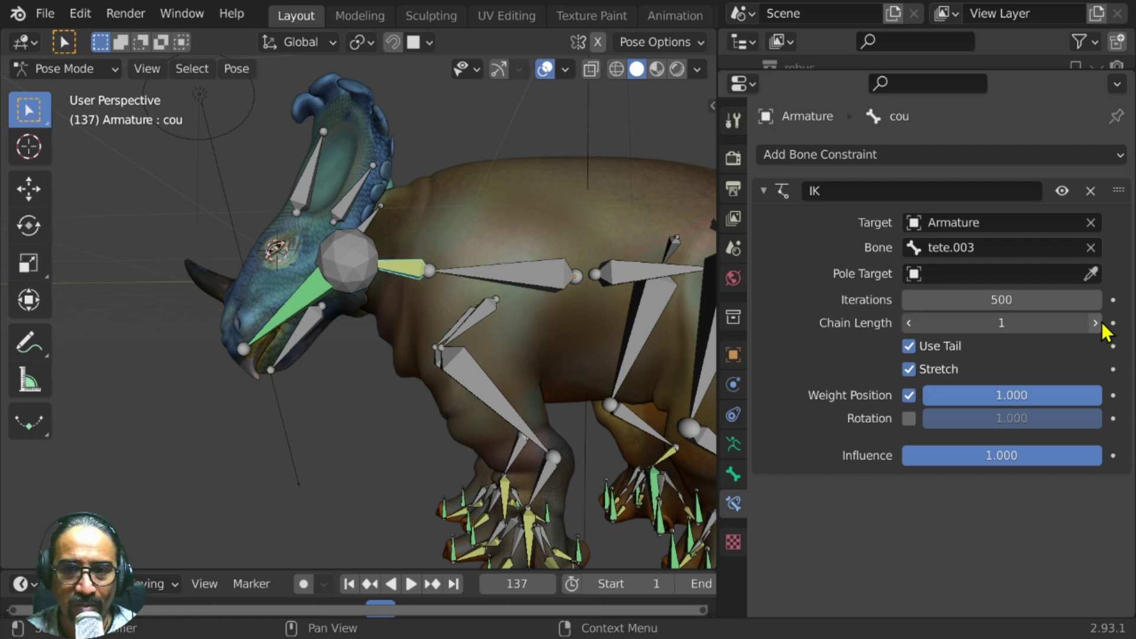
- Try out the limited IK chain by moving the icosphere control tete.003, leaving it lowered in front of the dinosaur's face
click(338, 276)
key(g)
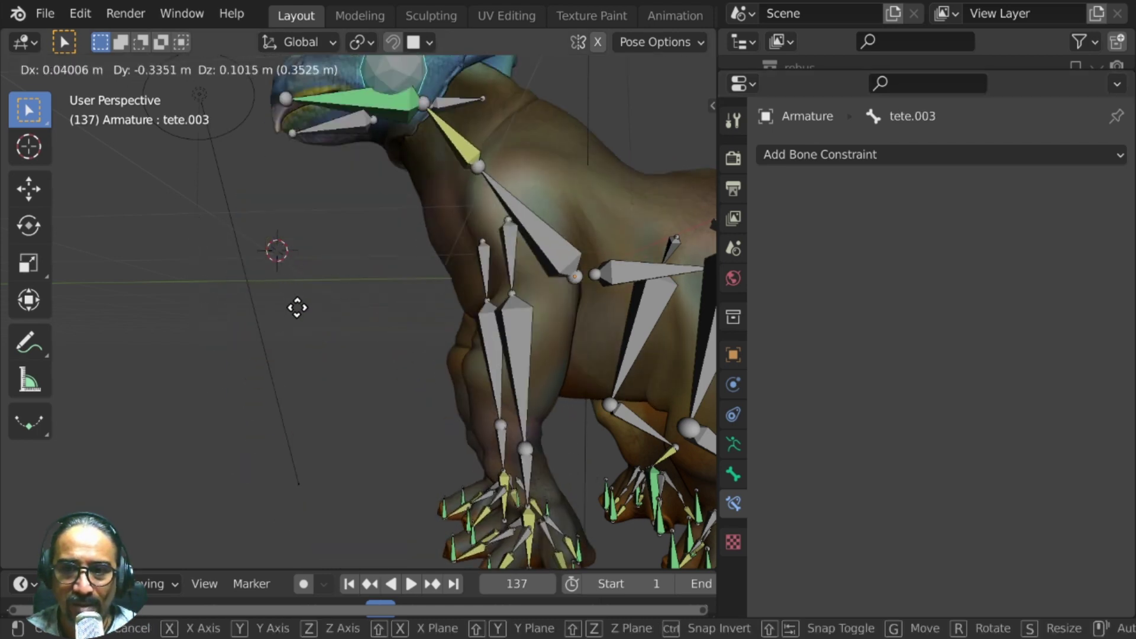
click(338, 318)
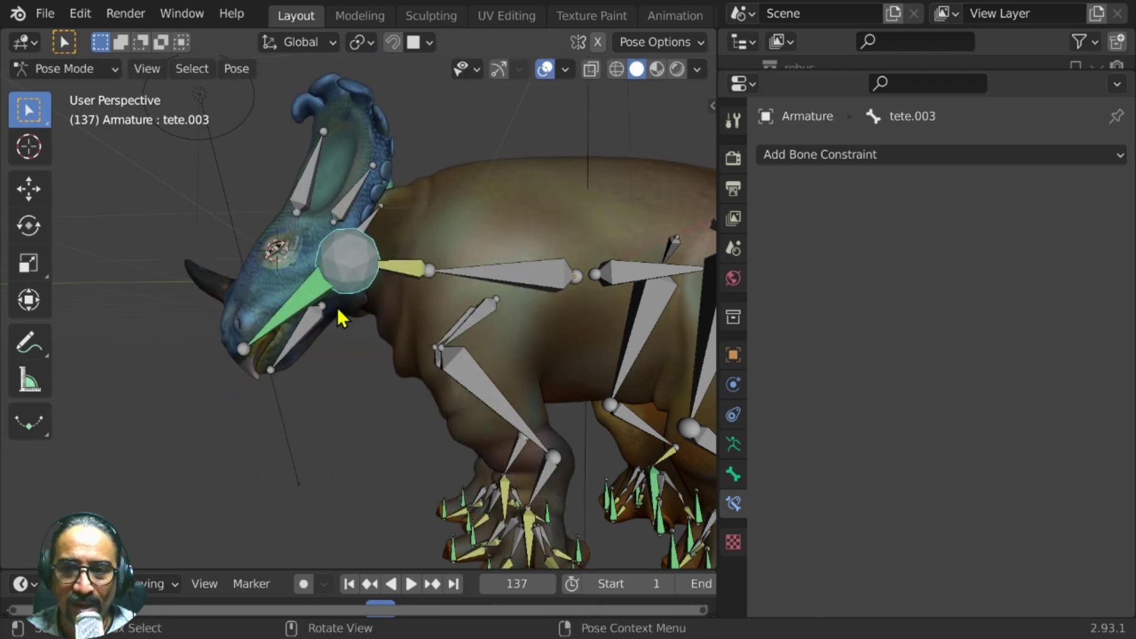
scroll(342, 320, down, 5)
scroll(349, 291, up, 5)
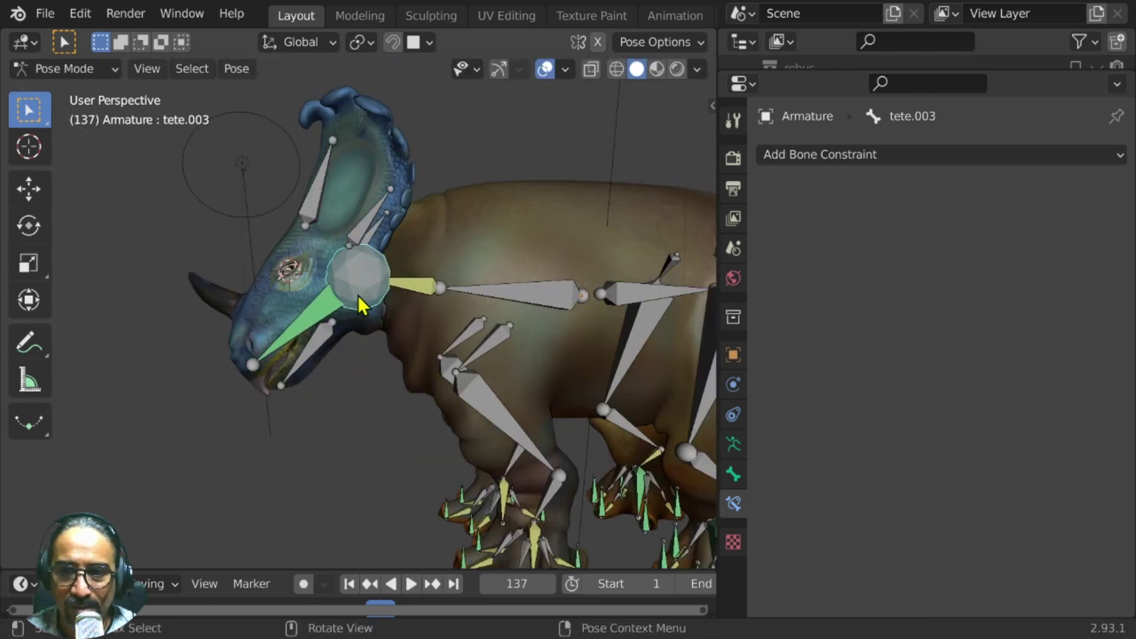
key(g)
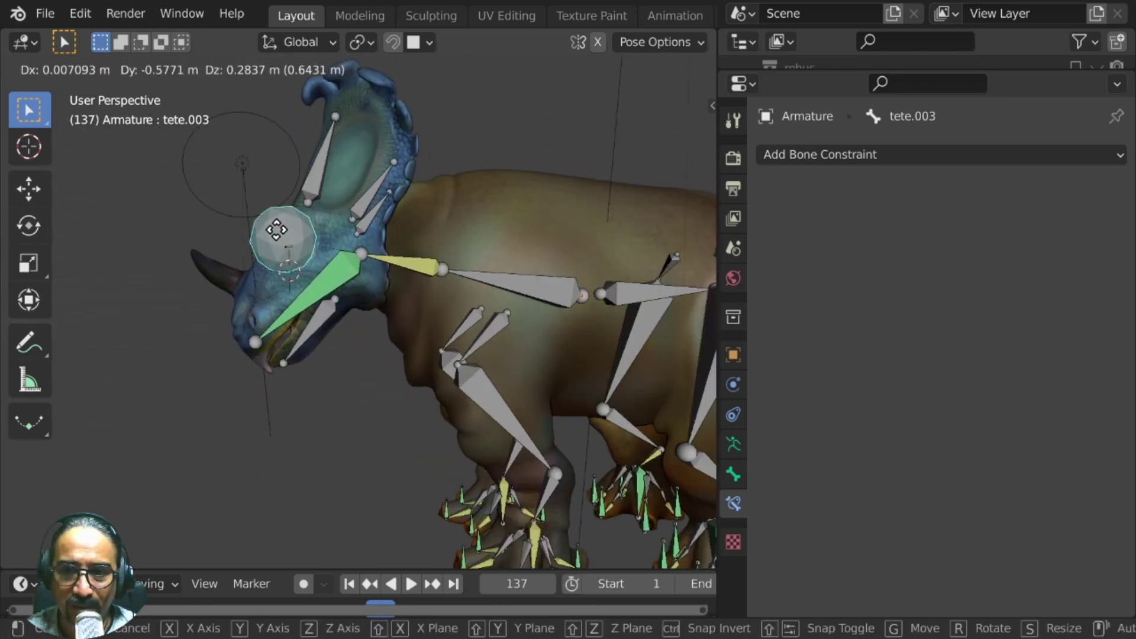
click(269, 378)
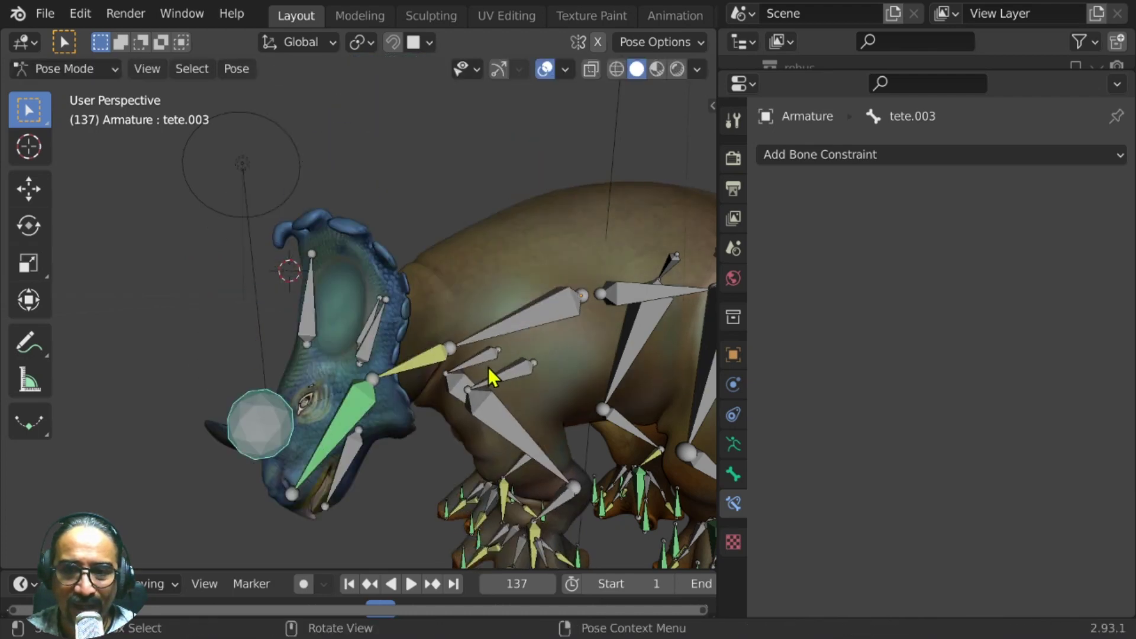
- Put the armature in Edit Mode and select all of its visible bones
scroll(425, 399, down, 5)
middle_drag(418, 394, 556, 124)
click(80, 68)
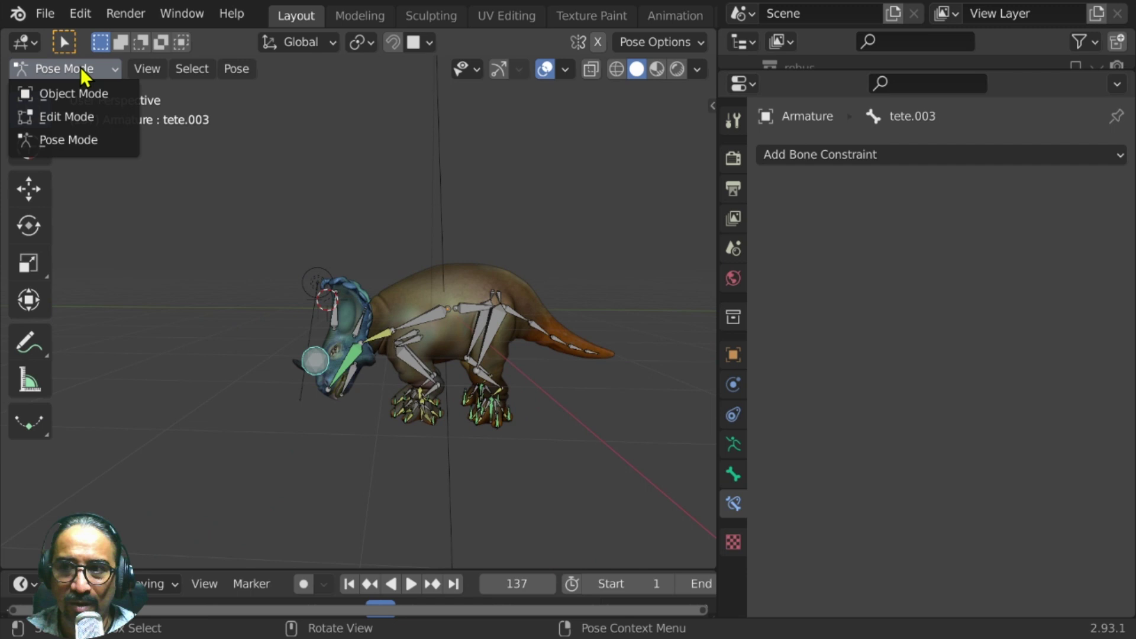
click(80, 119)
scroll(347, 325, up, 3)
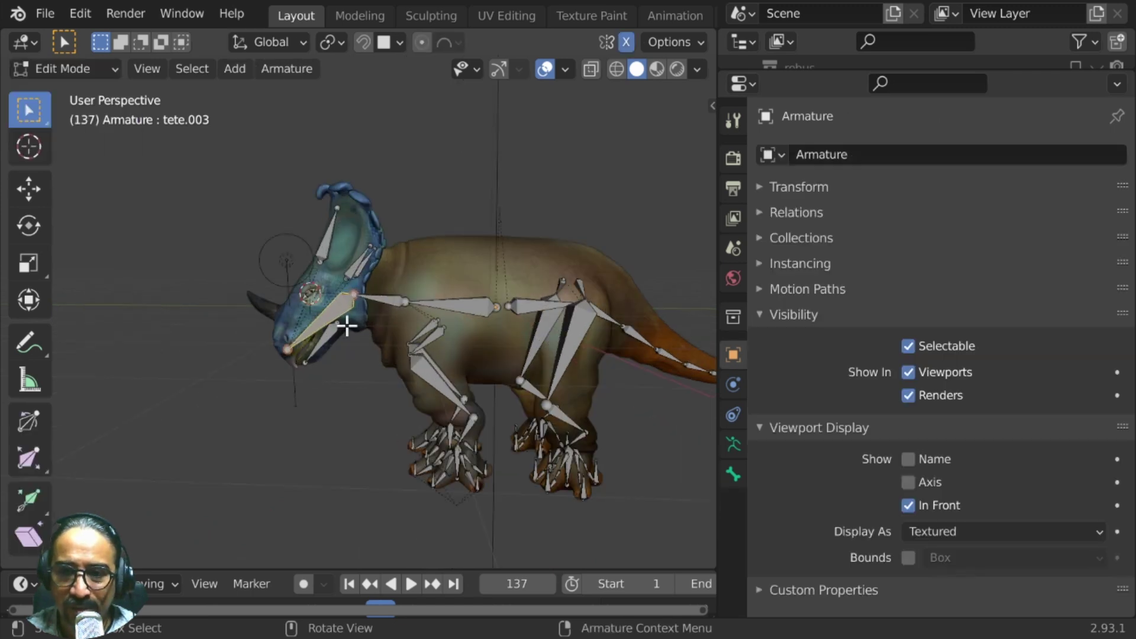
scroll(497, 464, down, 4)
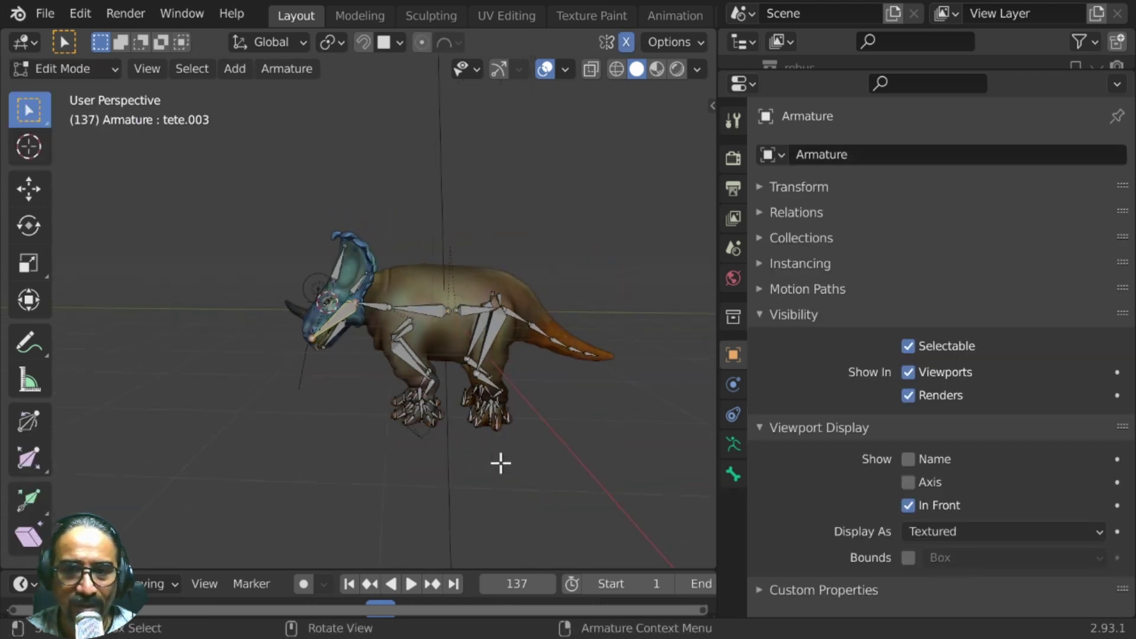
middle_drag(499, 461, 568, 325)
key(a)
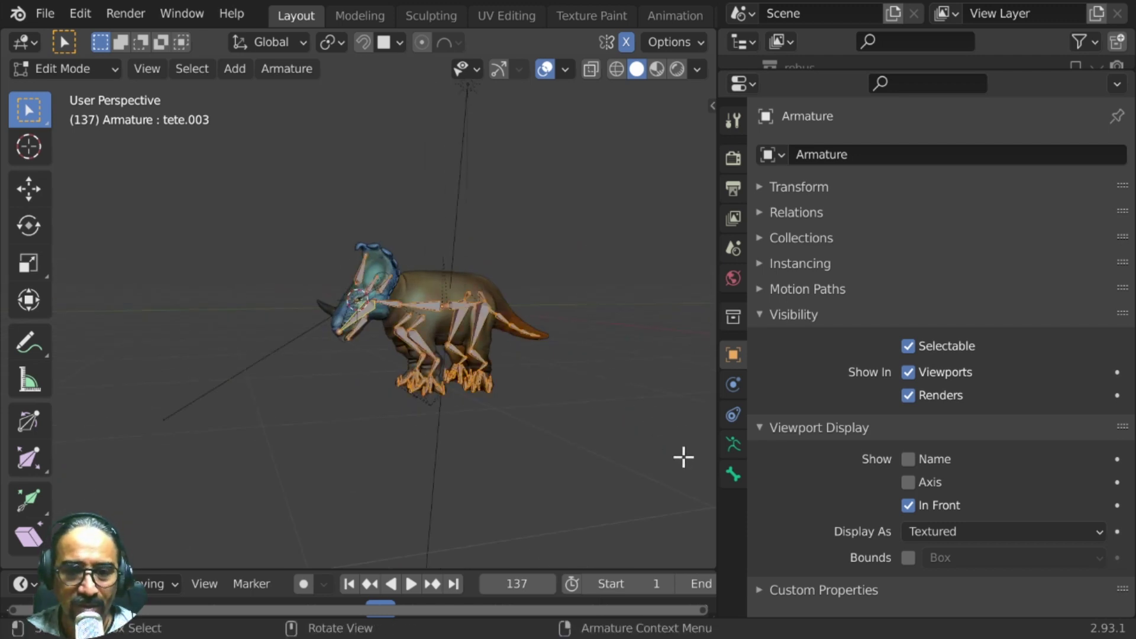
- Show the first lower-row armature layer together with the already visible layer, and return the armature to Object Mode
click(733, 474)
click(733, 444)
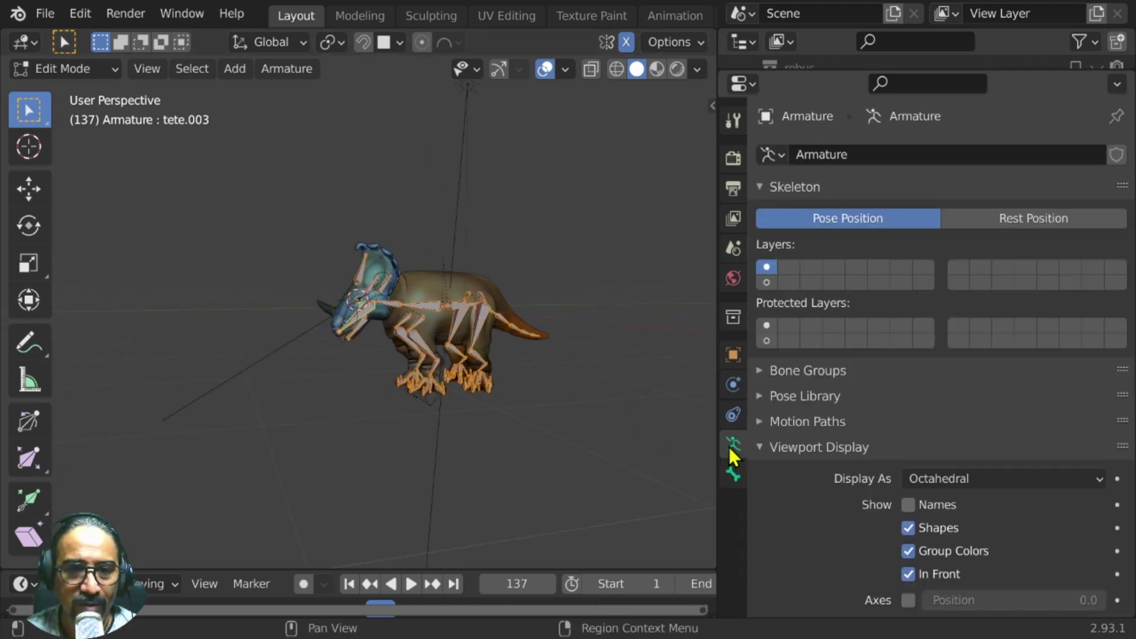
shift+click(766, 282)
scroll(495, 384, up, 5)
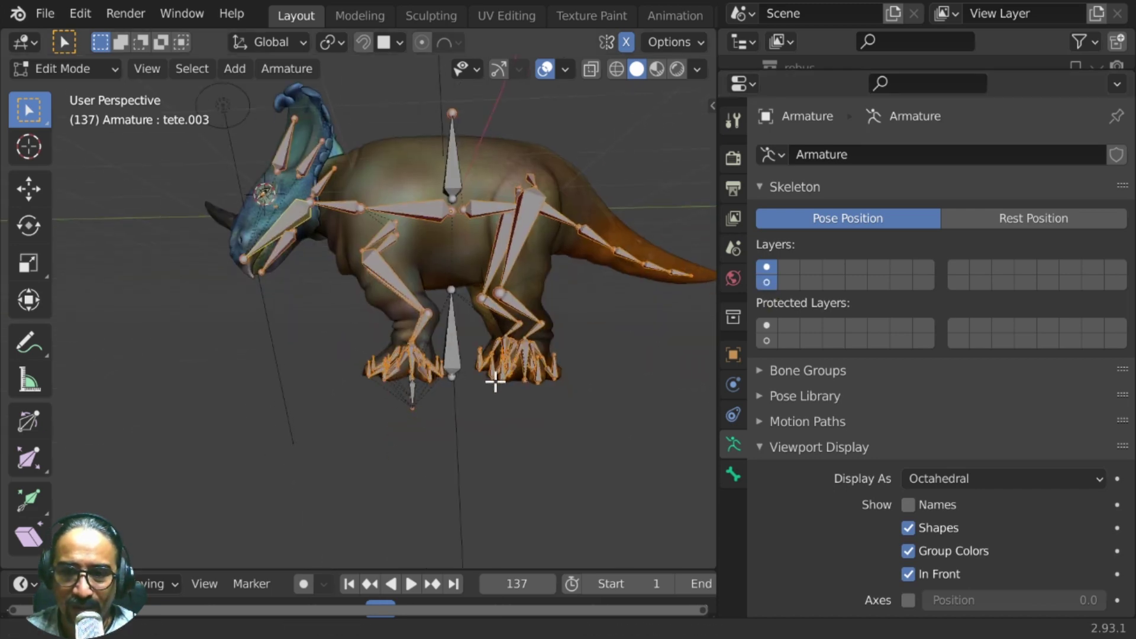
scroll(495, 383, down, 1)
key(Tab)
middle_drag(558, 299, 538, 307)
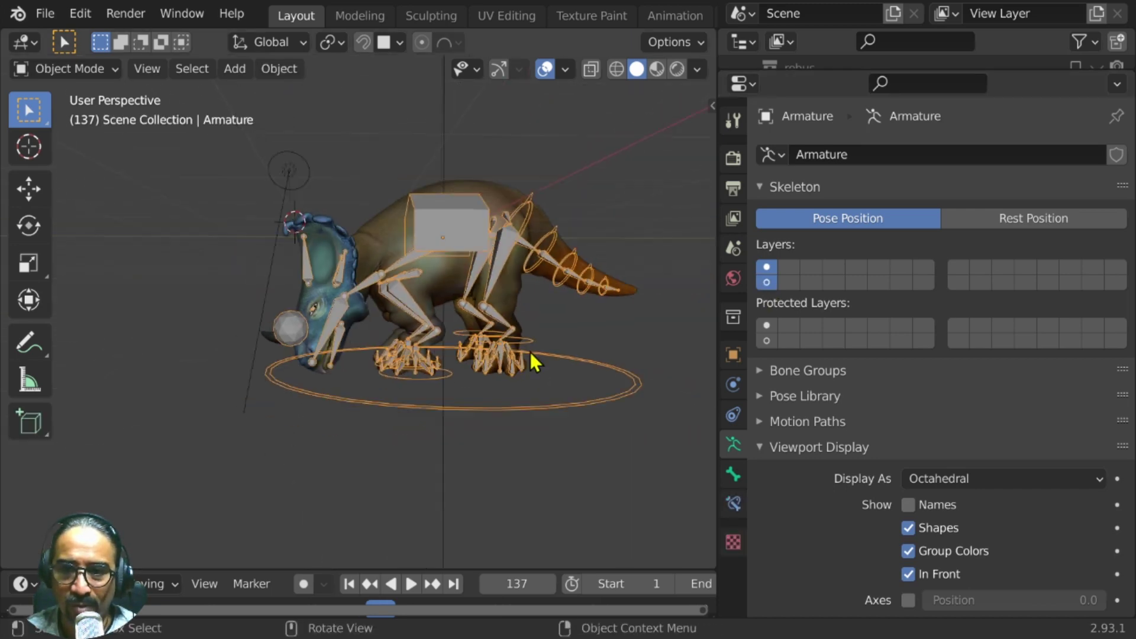
middle_drag(531, 353, 414, 386)
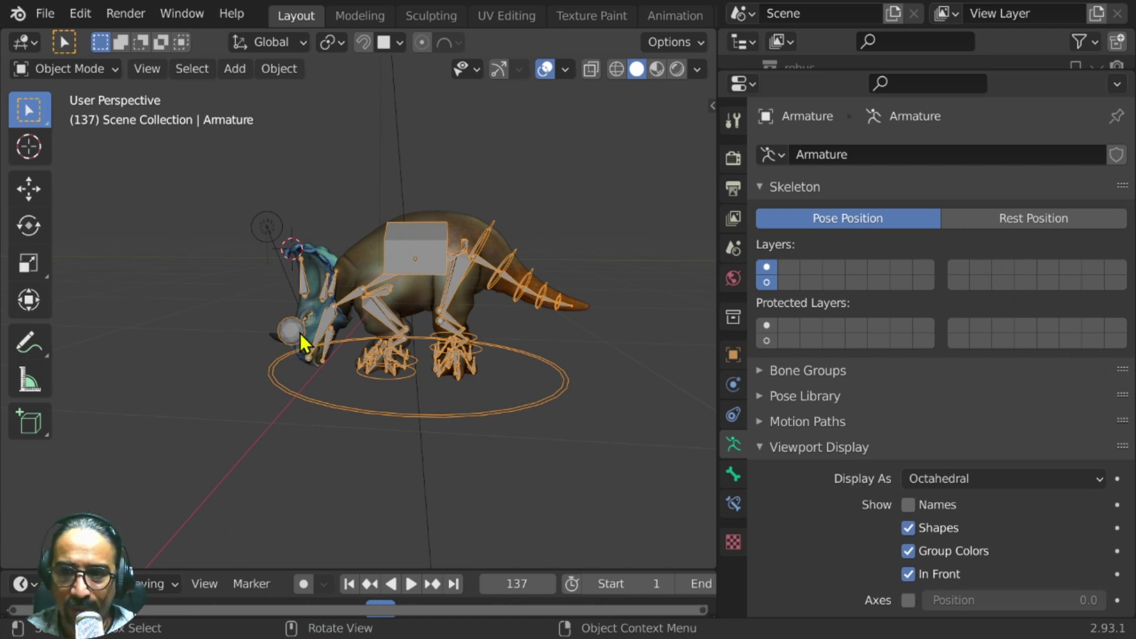
- Select the icosphere control tete.003 and the ROOT bone in Pose Mode, and parent the control to ROOT with Keep Offset in Edit Mode
key(ctrl+Tab)
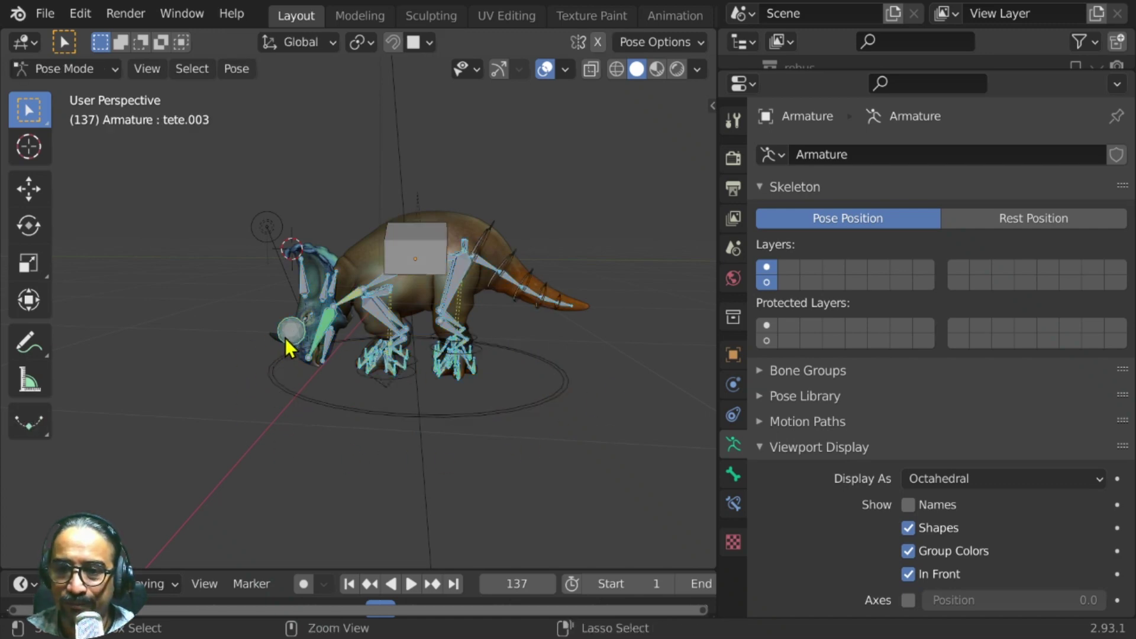
click(289, 332)
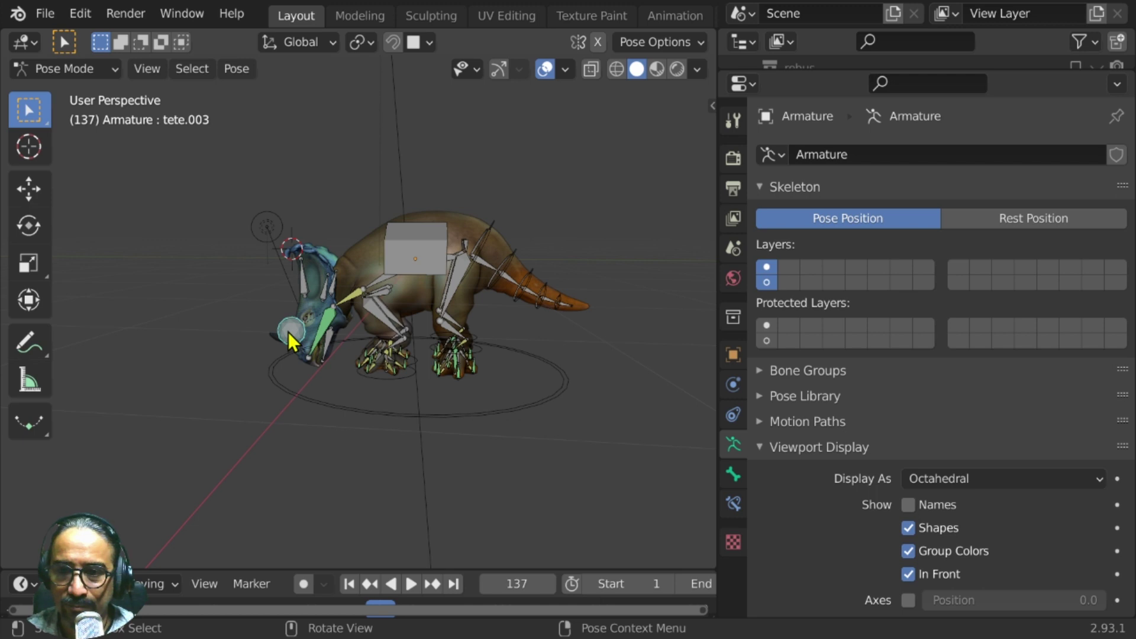
click(374, 409)
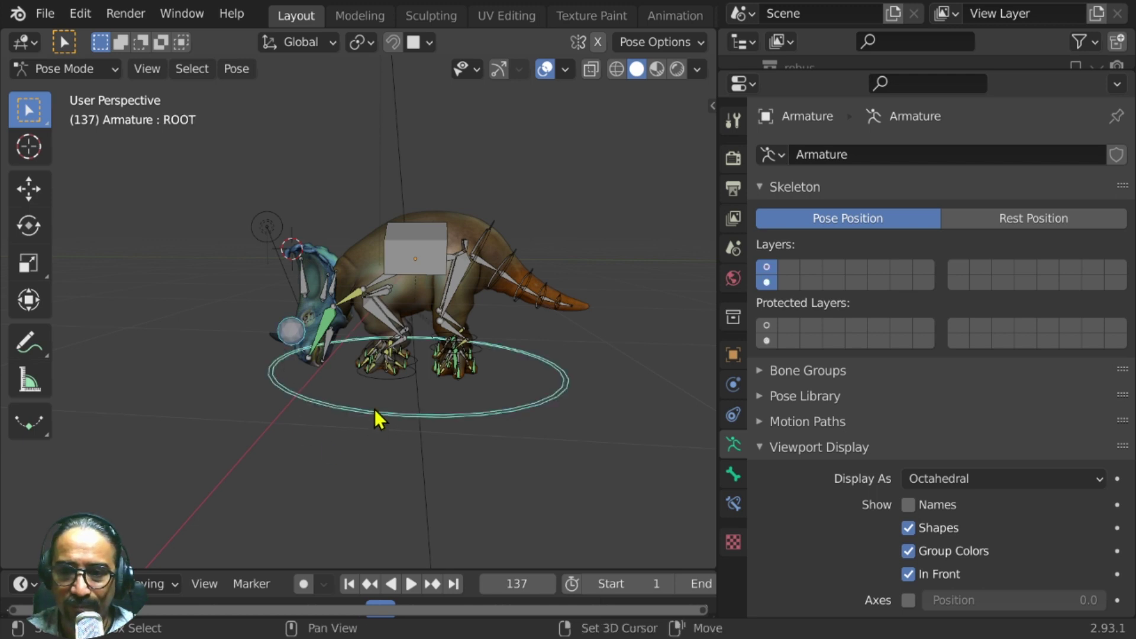
click(90, 75)
click(83, 114)
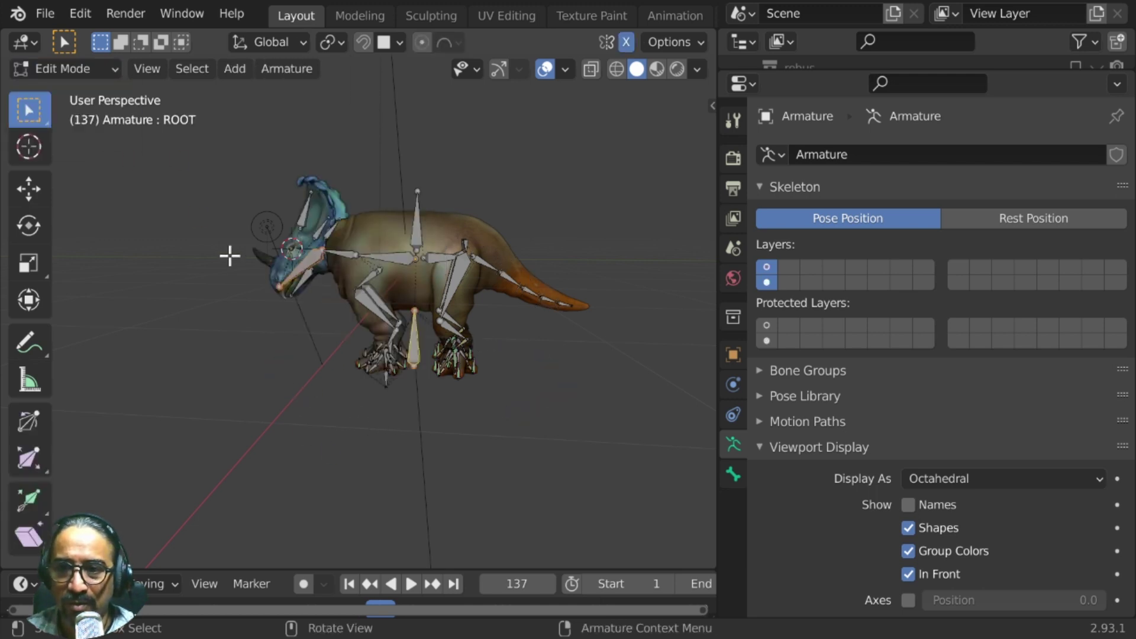
scroll(307, 292, up, 4)
scroll(262, 258, down, 3)
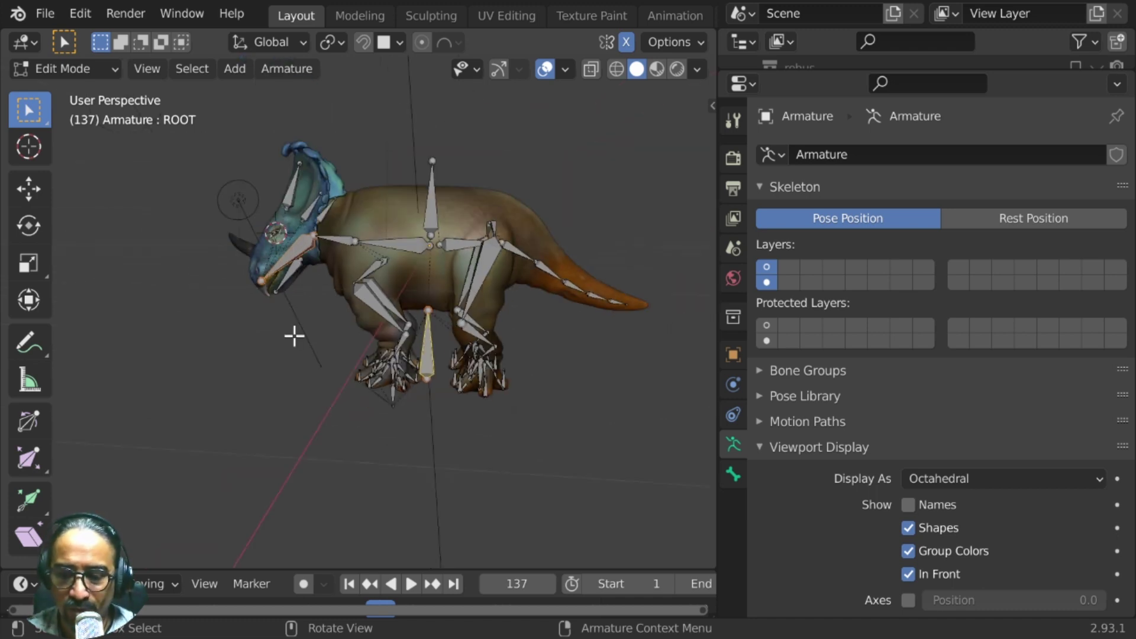
key(ctrl+p)
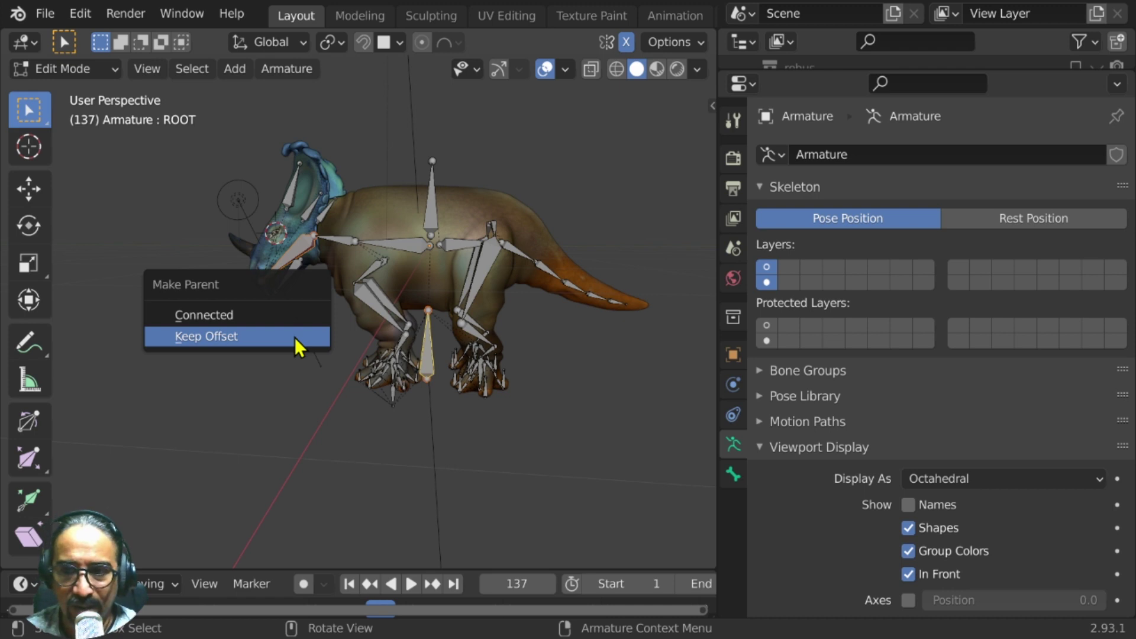
click(294, 337)
- Put the armature in Pose Mode and test moving the icosphere control tete.003, leaving its position unchanged
key(Tab)
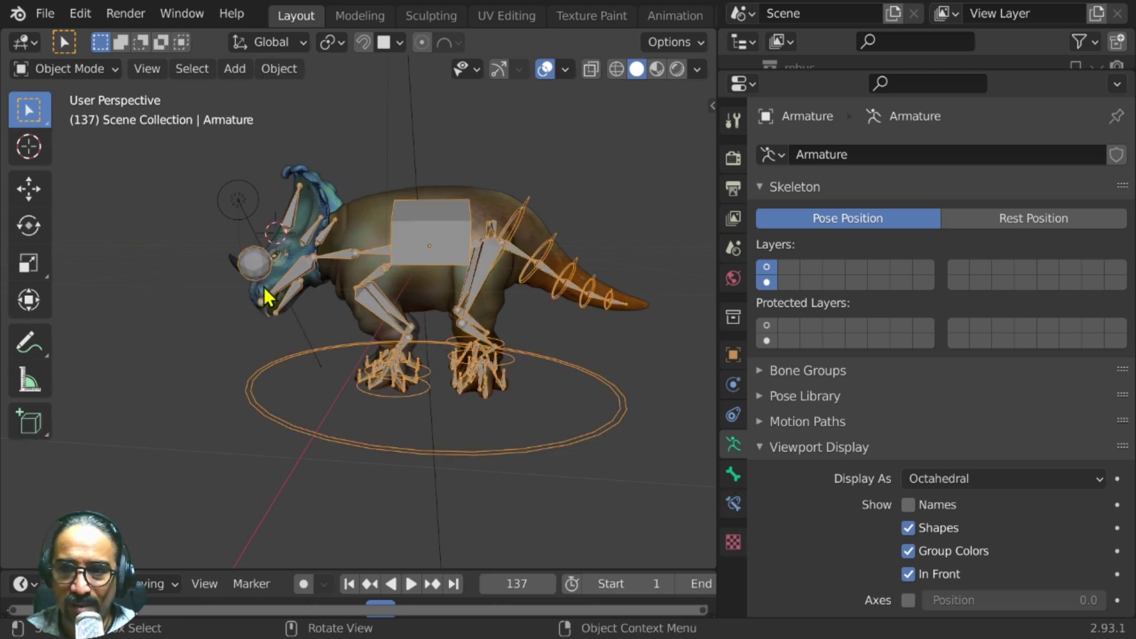
key(ctrl+Tab)
click(254, 260)
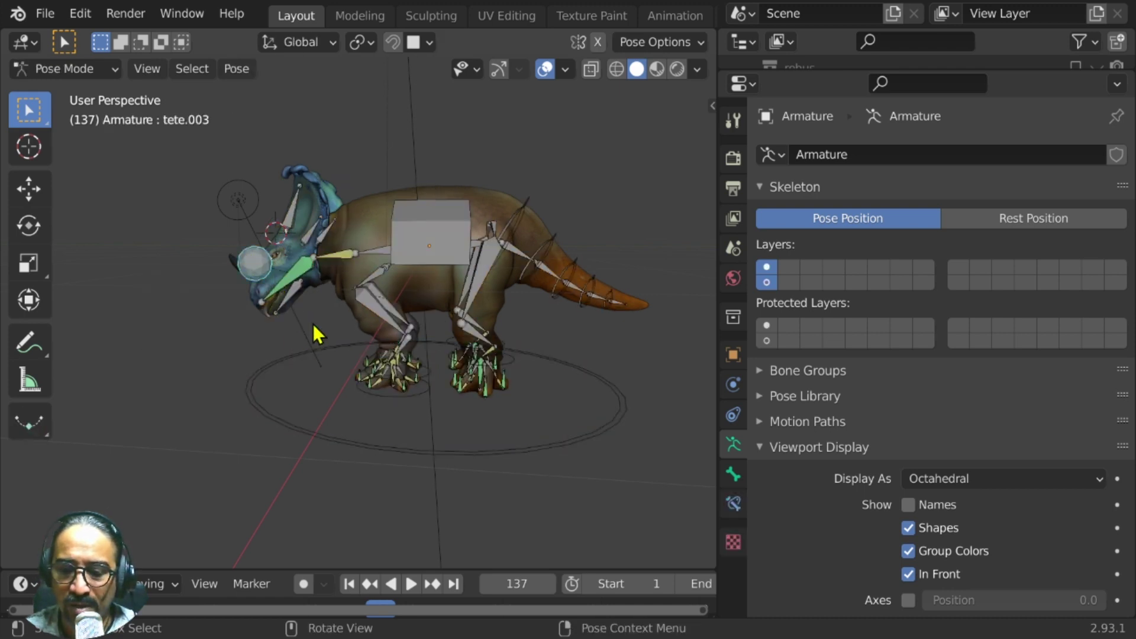
key(g)
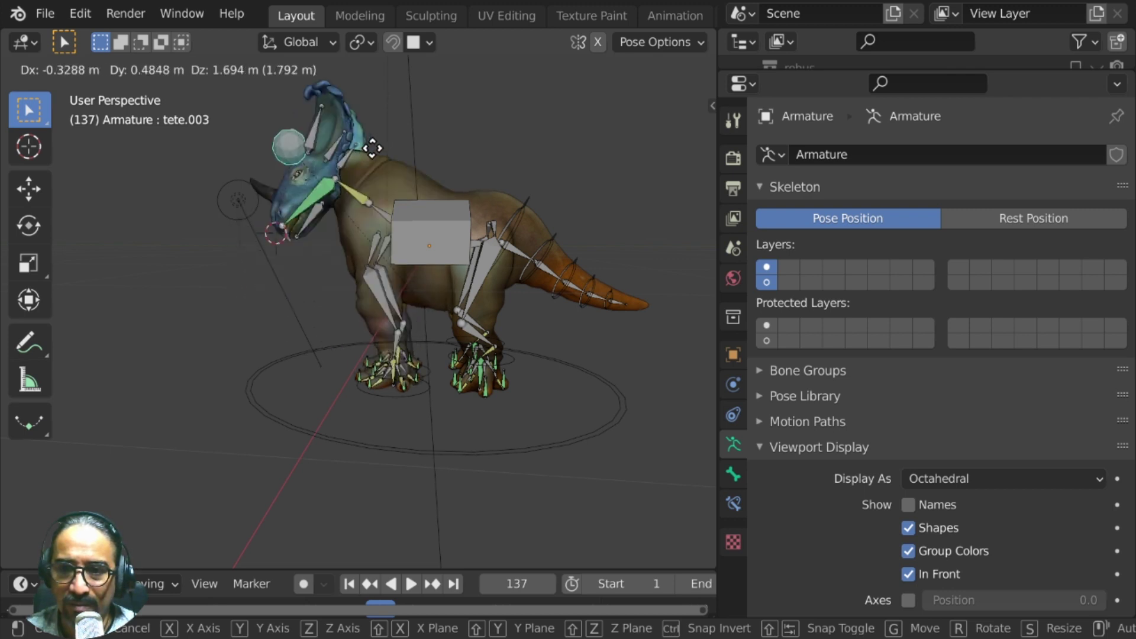
right_click(402, 278)
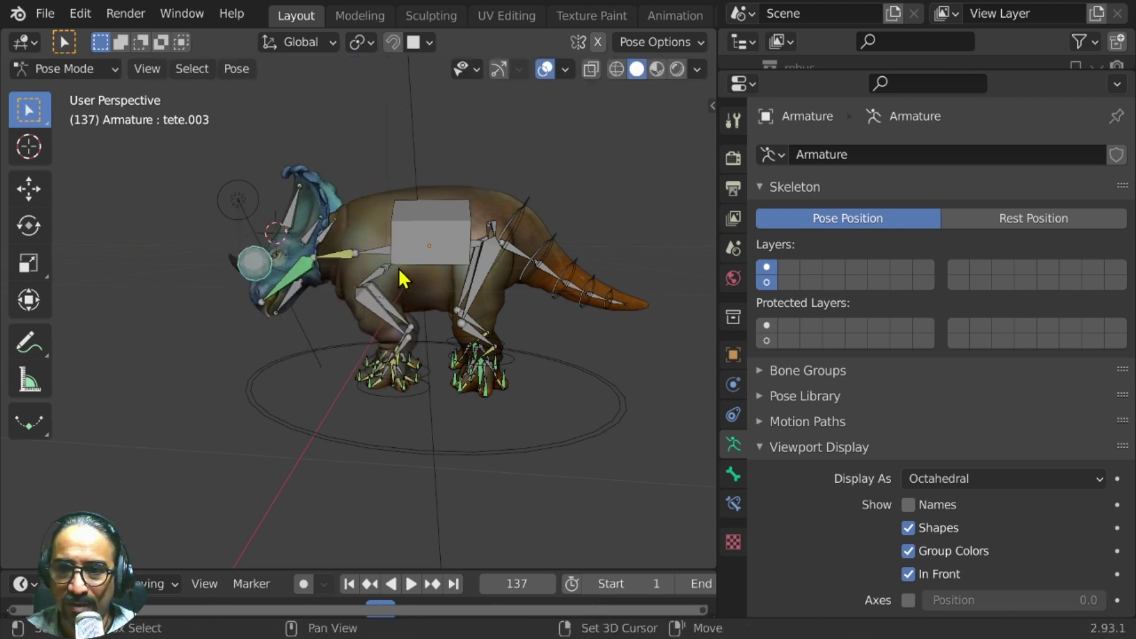
- Try out moving the cube body control to check how the head control follows, and cancel the move
click(412, 253)
key(g)
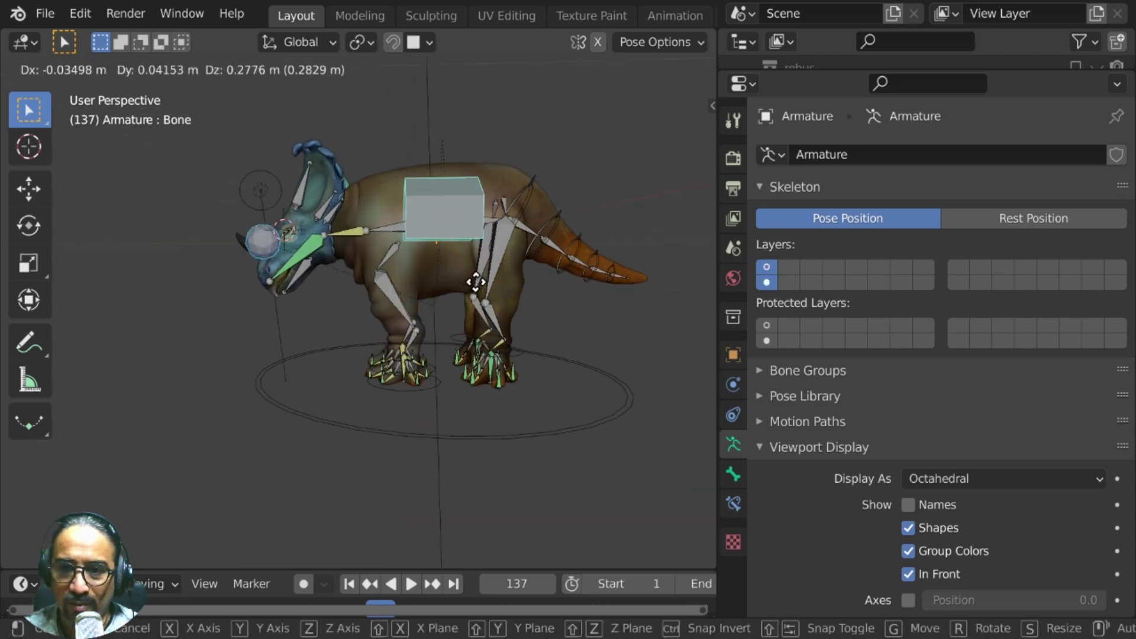
right_click(477, 324)
- Move the icosphere control tete.003 back and up to the rear of the dinosaur's head
click(279, 278)
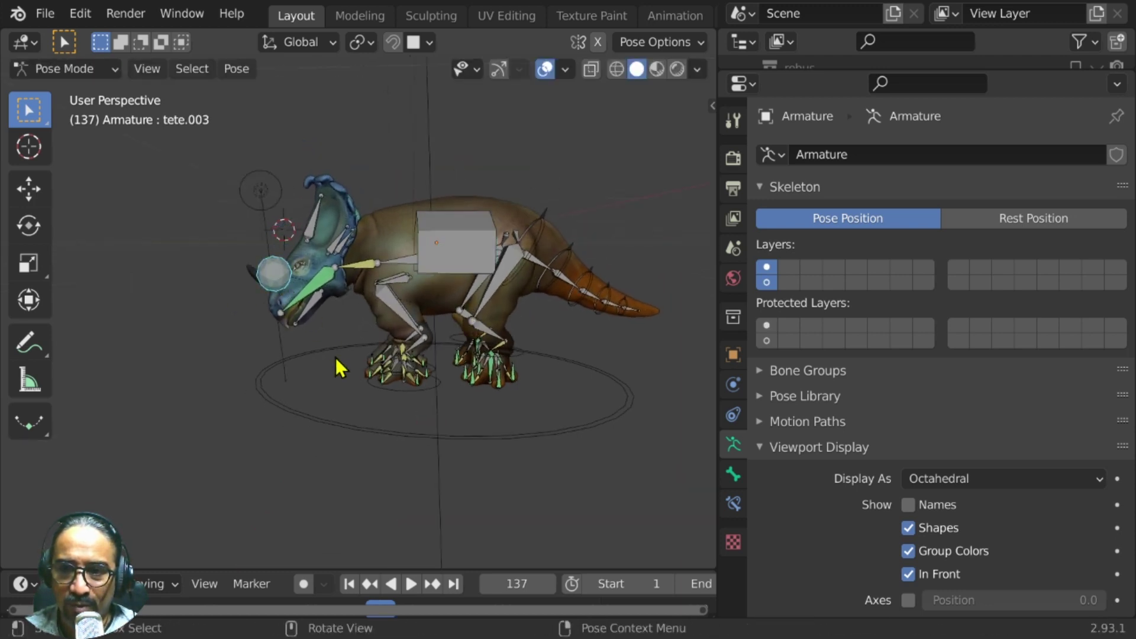
key(g)
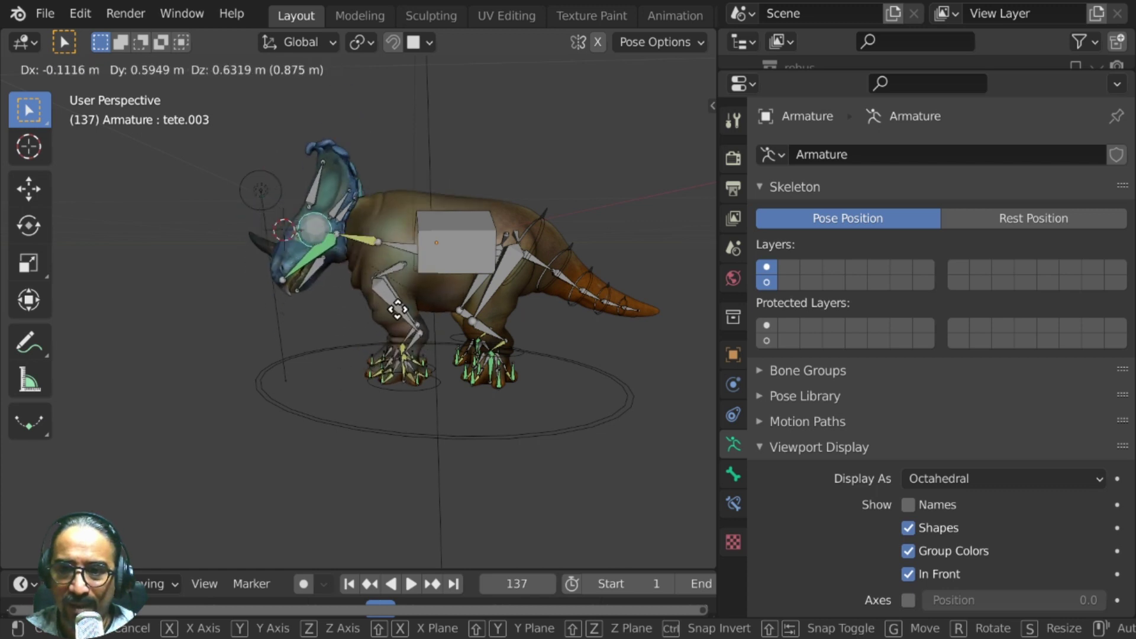
right_click(366, 262)
click(378, 304)
scroll(339, 307, up, 4)
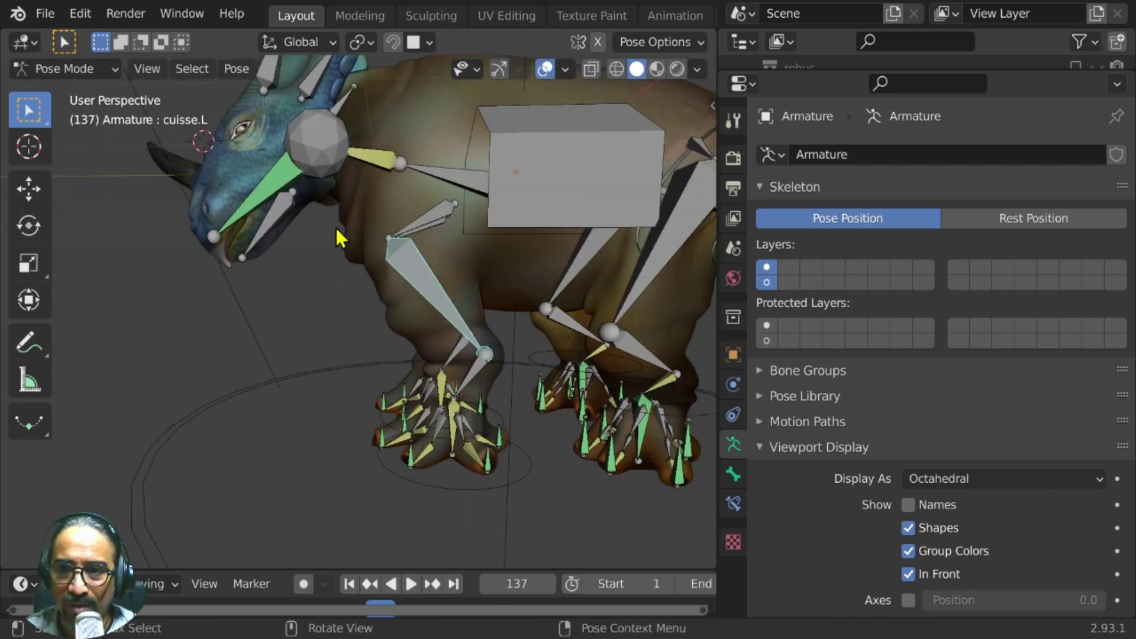
- Try out a trackball rotation of the icosphere control tete.003 and a move of the head bone tete
click(317, 142)
key(r)
key(r)
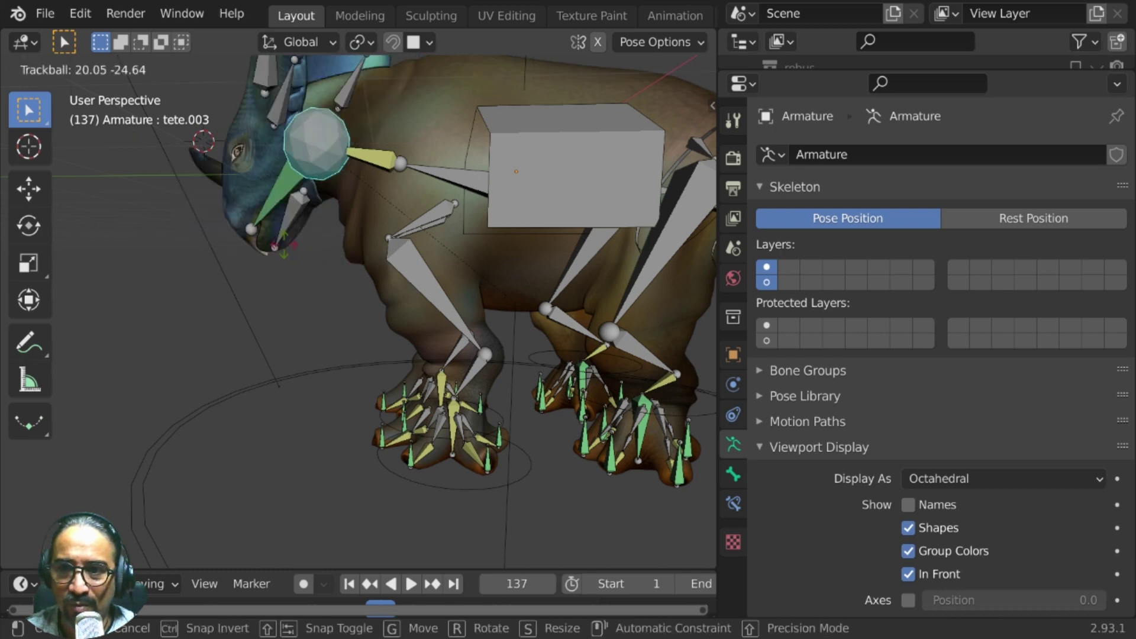
click(317, 154)
click(318, 177)
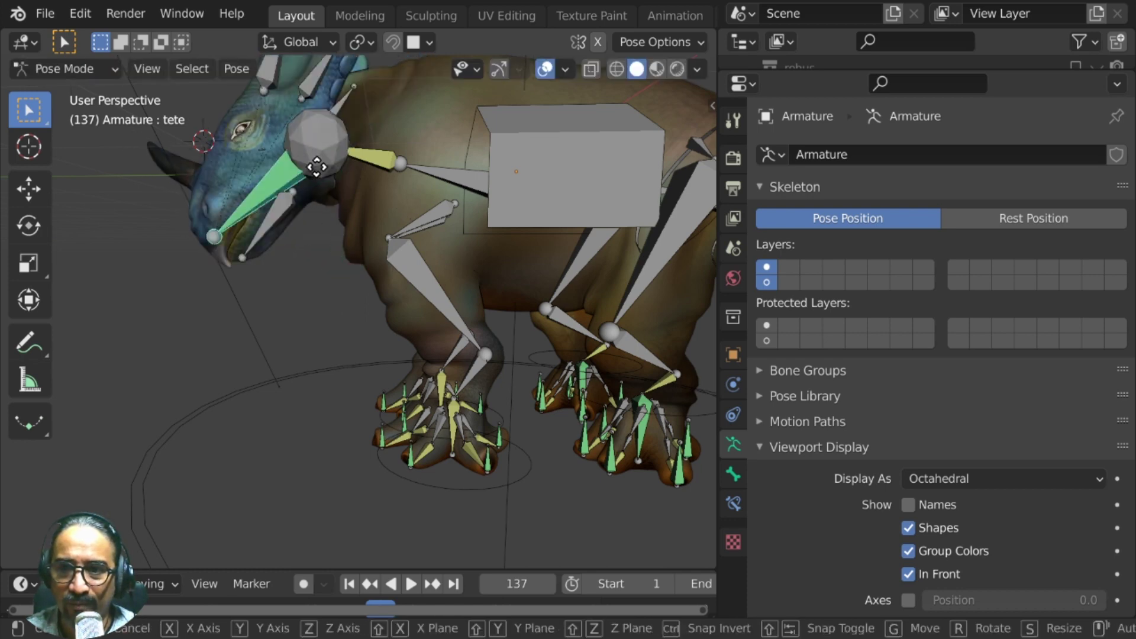
key(g)
click(321, 210)
- Shift the icosphere control tete.003 slightly and try out turning the head with a trackball rotation
click(324, 141)
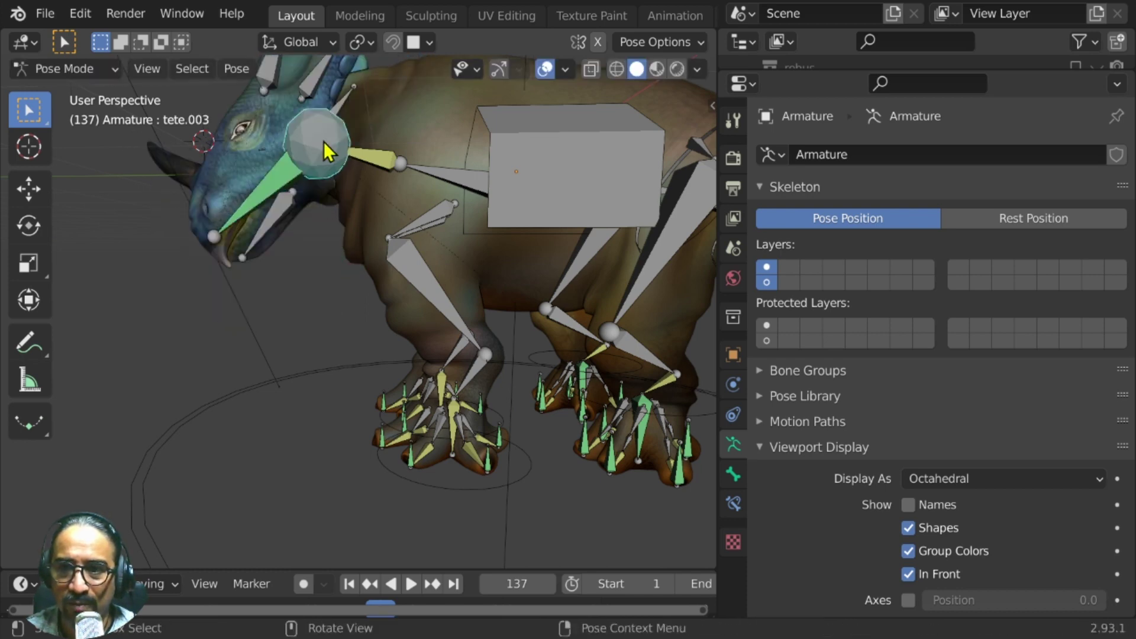
key(g)
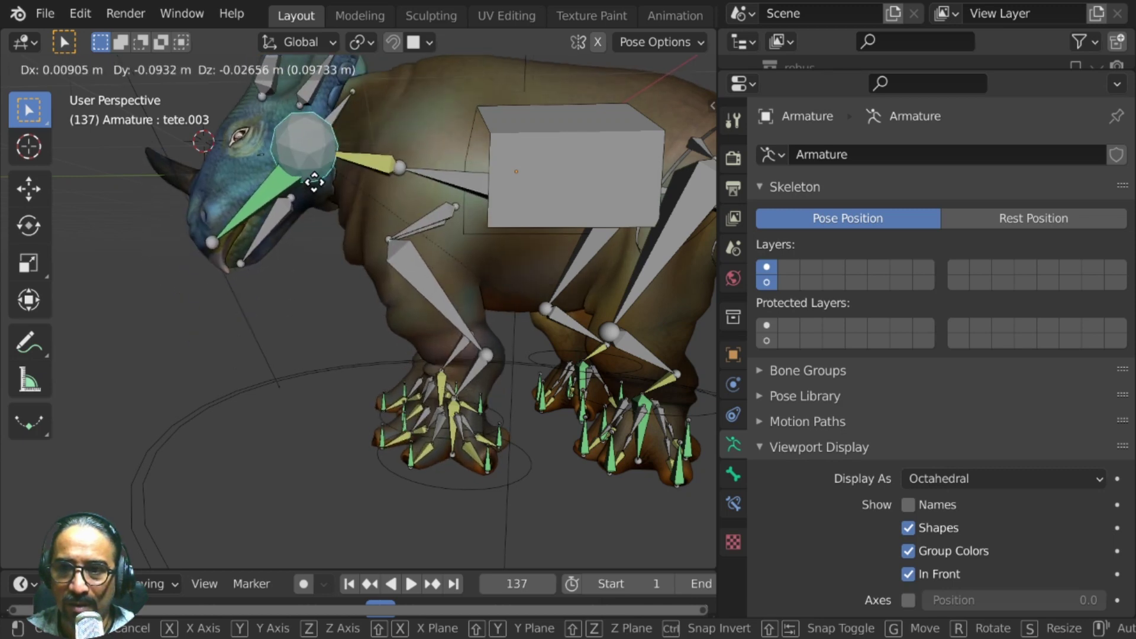
click(317, 204)
key(r)
key(r)
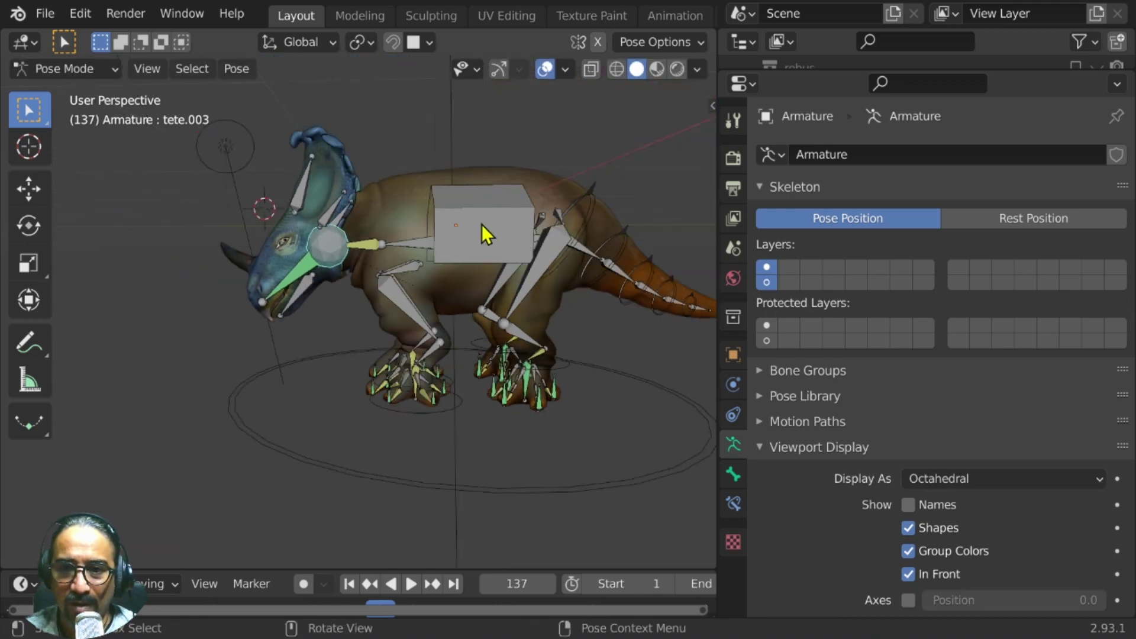
- Lower the cube body control by about 0.5 m in the right orthographic view
click(481, 225)
key(KP_3)
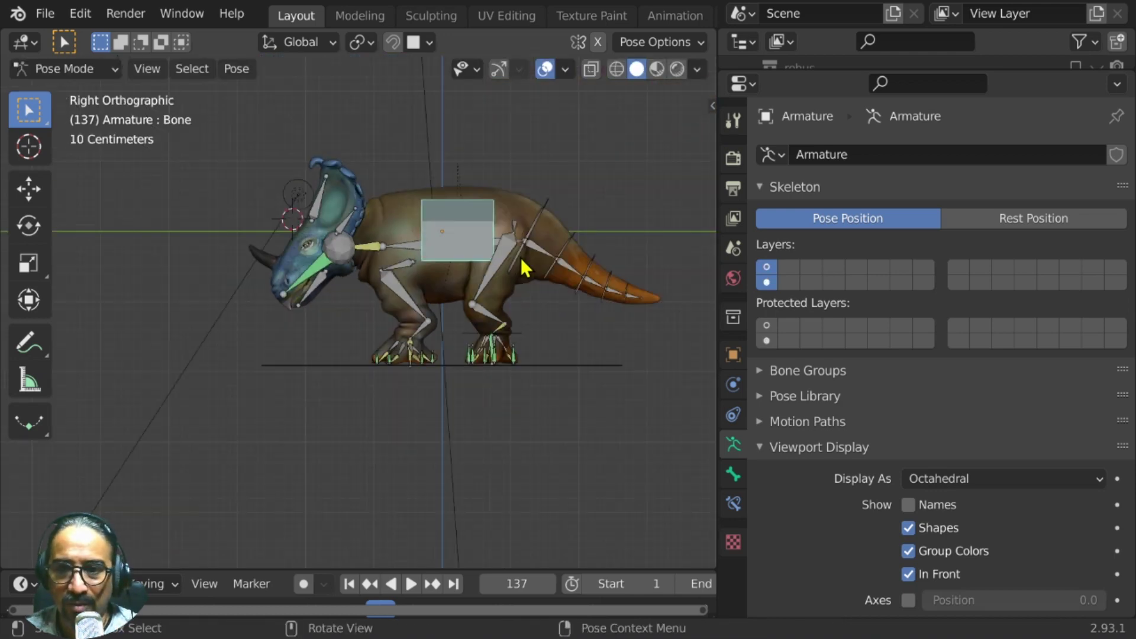
key(g)
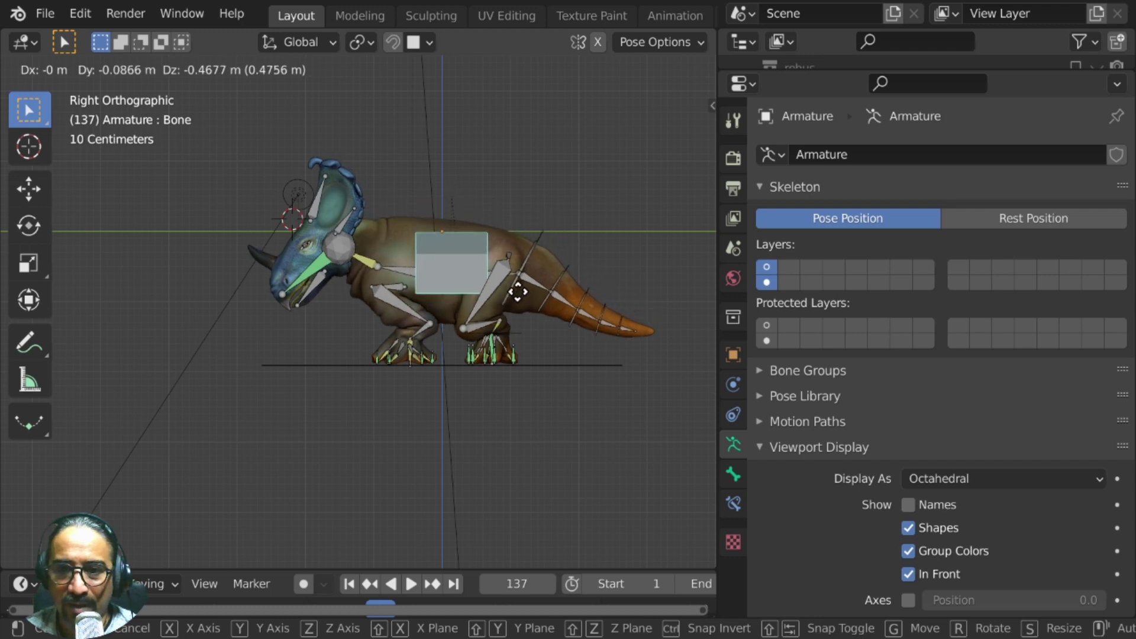
click(382, 282)
- Move the icosphere control tete.003 up and back, and rotate it so the dinosaur's muzzle points forward
click(340, 274)
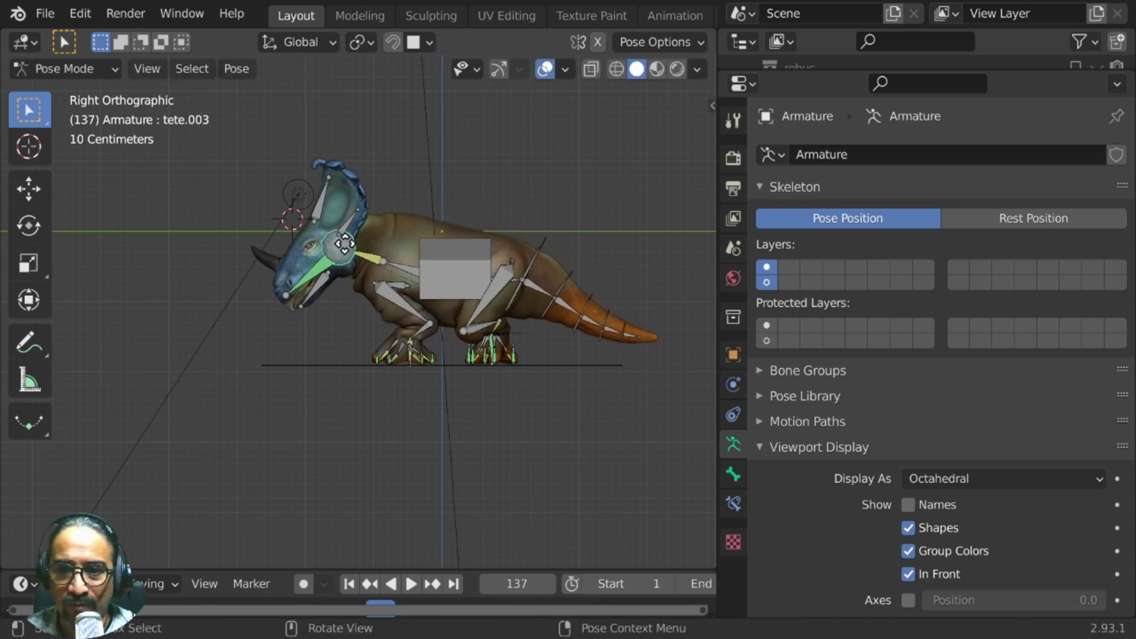
key(g)
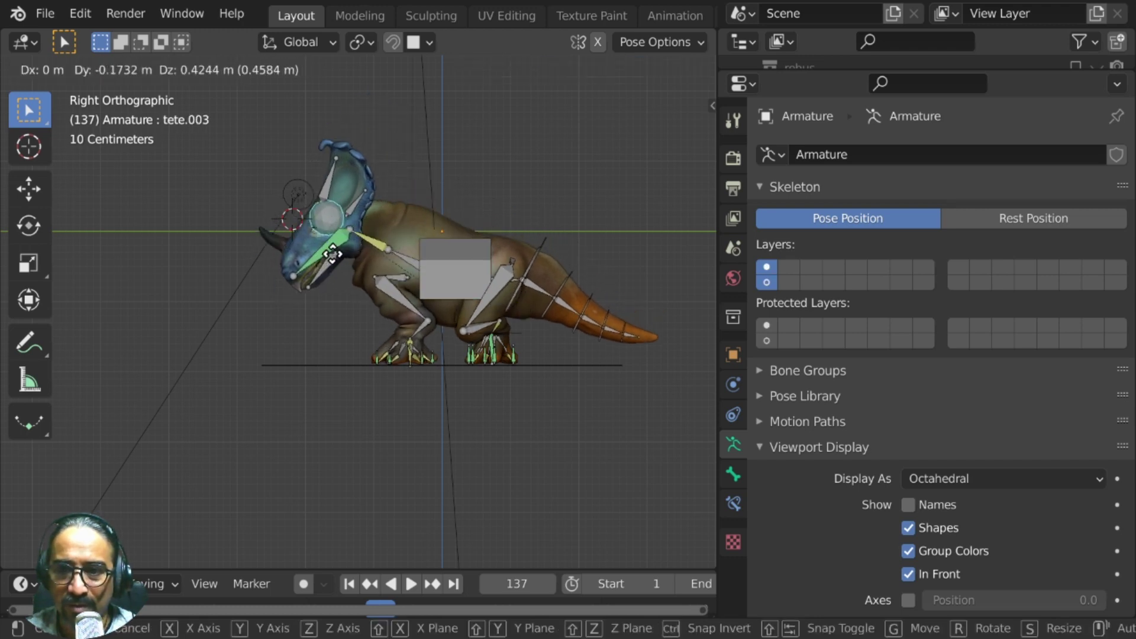
click(364, 219)
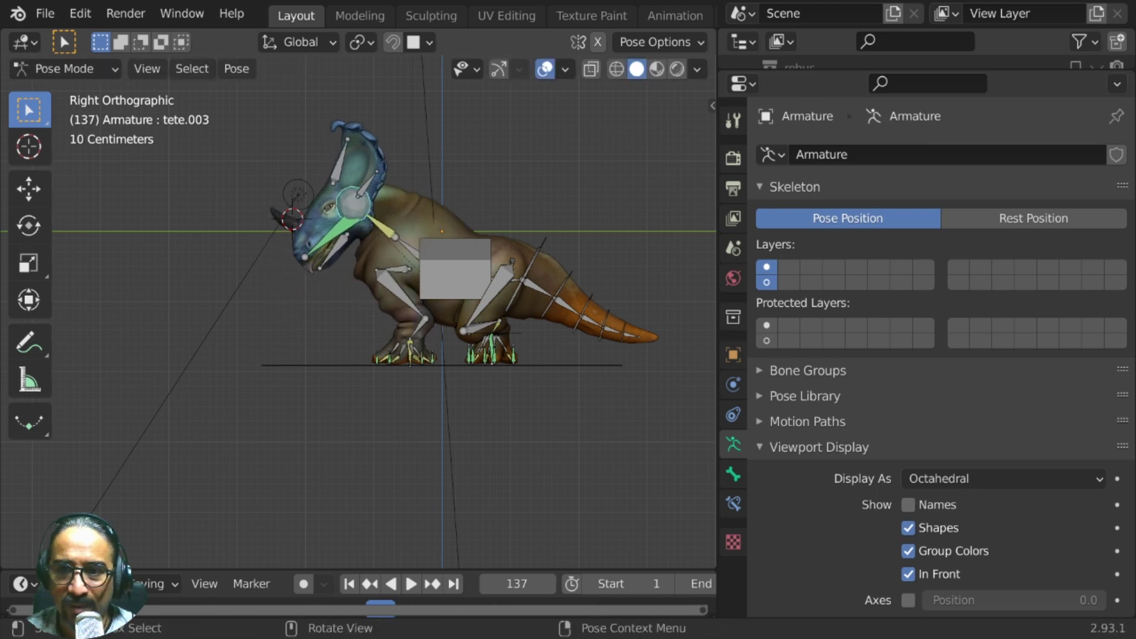
key(r)
click(352, 242)
- Assign the icosphere control tete.003 to the first lower-row bone layer
scroll(350, 232, up, 2)
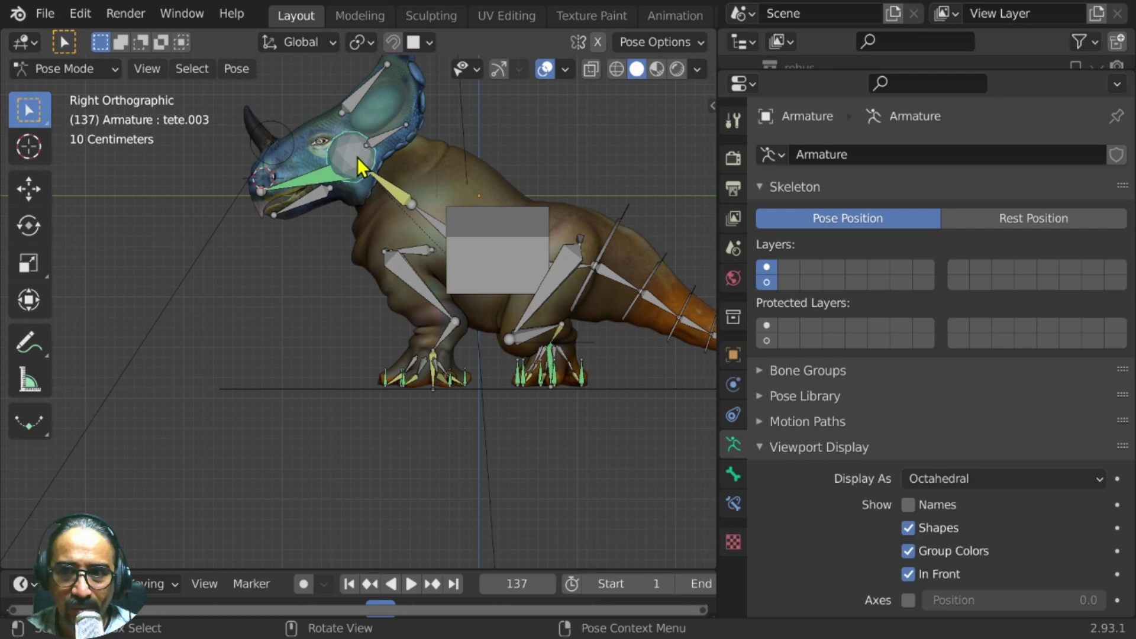
key(m)
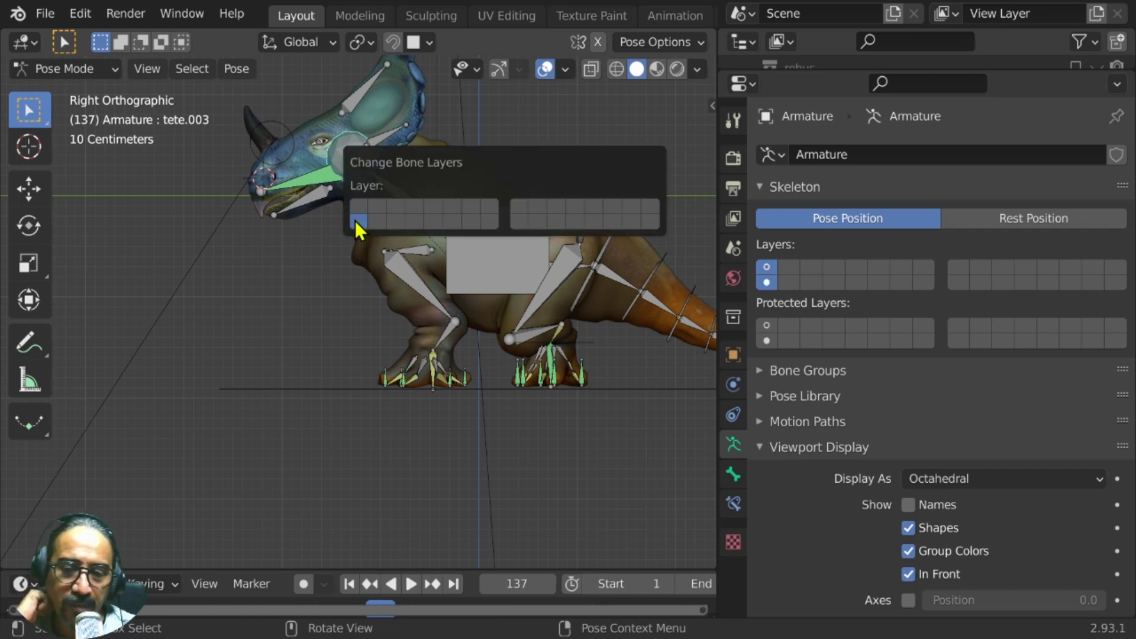
click(356, 221)
- Duplicate the lower jaw bone tete.001 in place in Edit Mode, and return the armature to Pose Mode
click(302, 214)
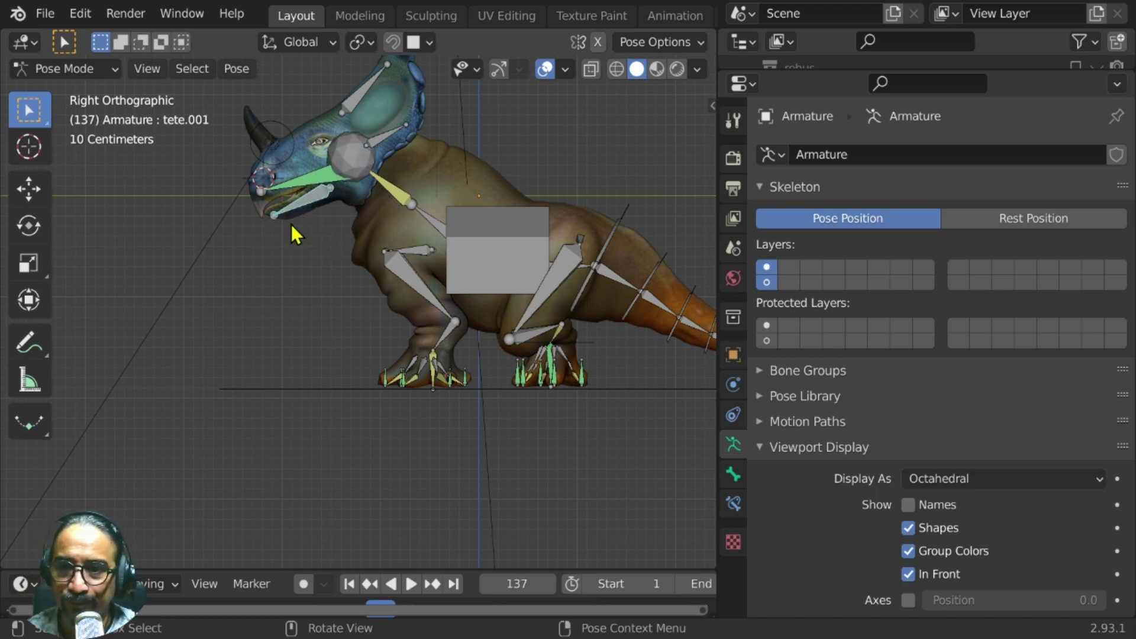
scroll(289, 225, up, 3)
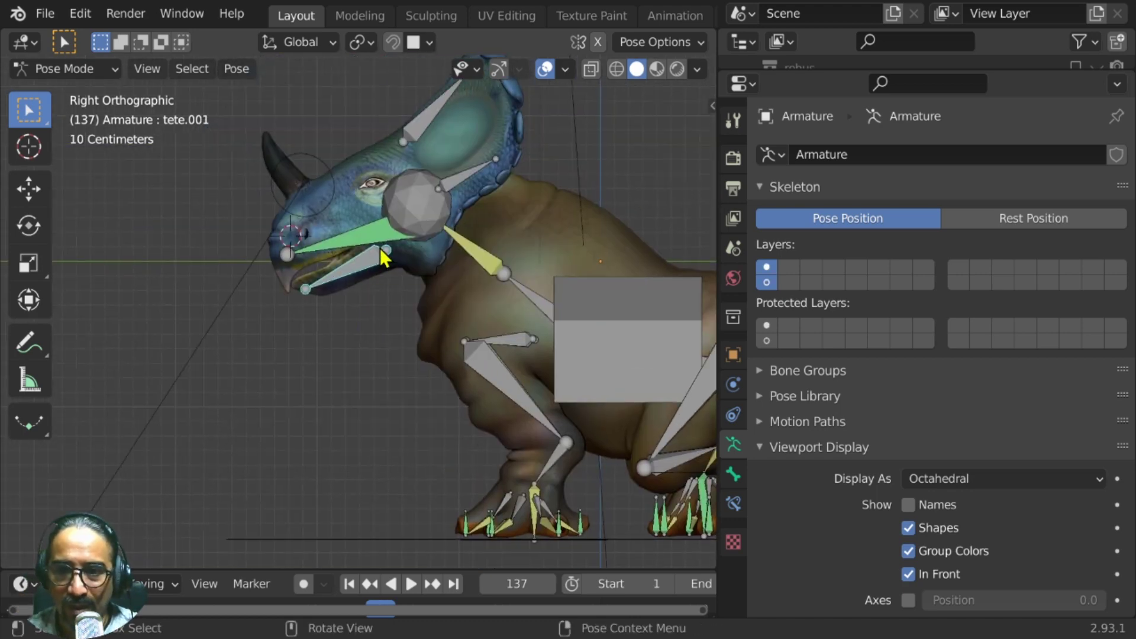
click(414, 194)
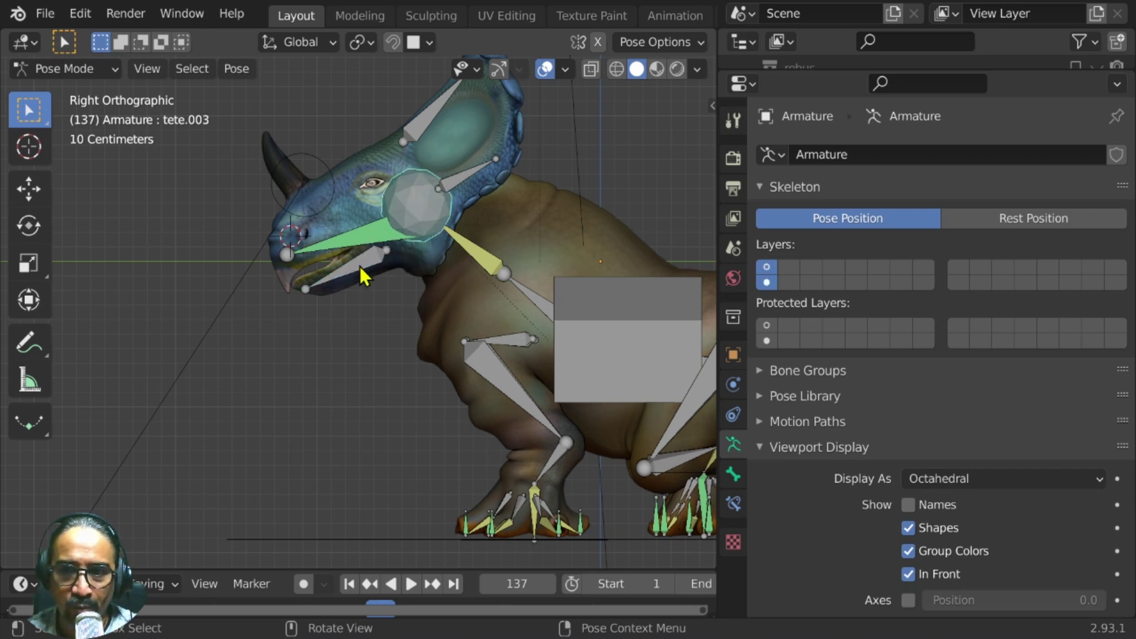
click(358, 269)
click(400, 185)
click(375, 249)
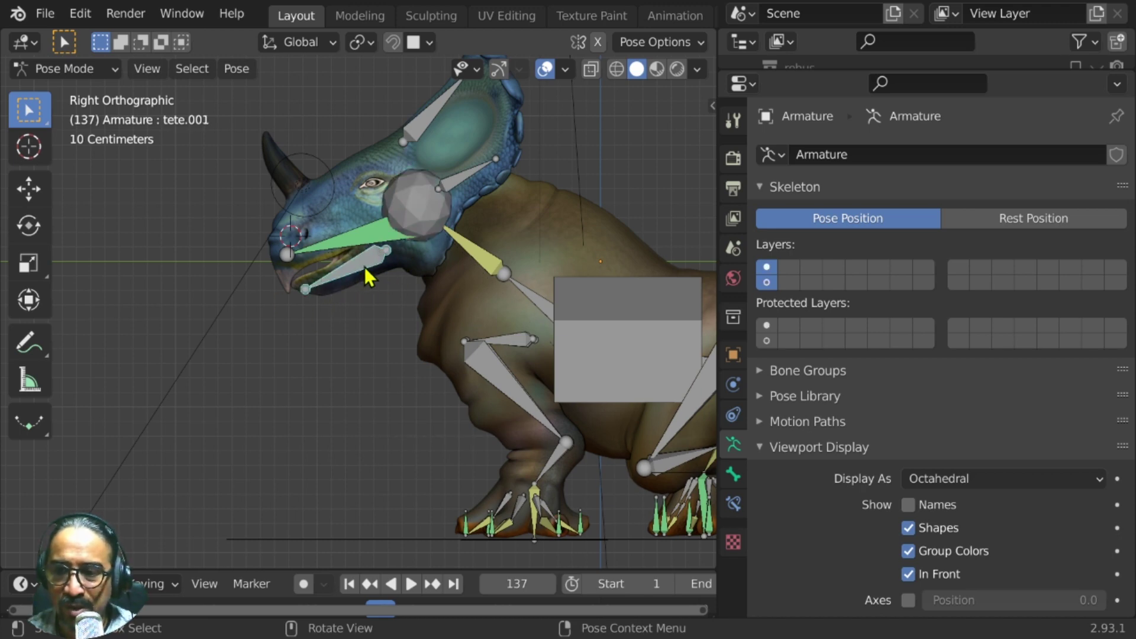
key(Tab)
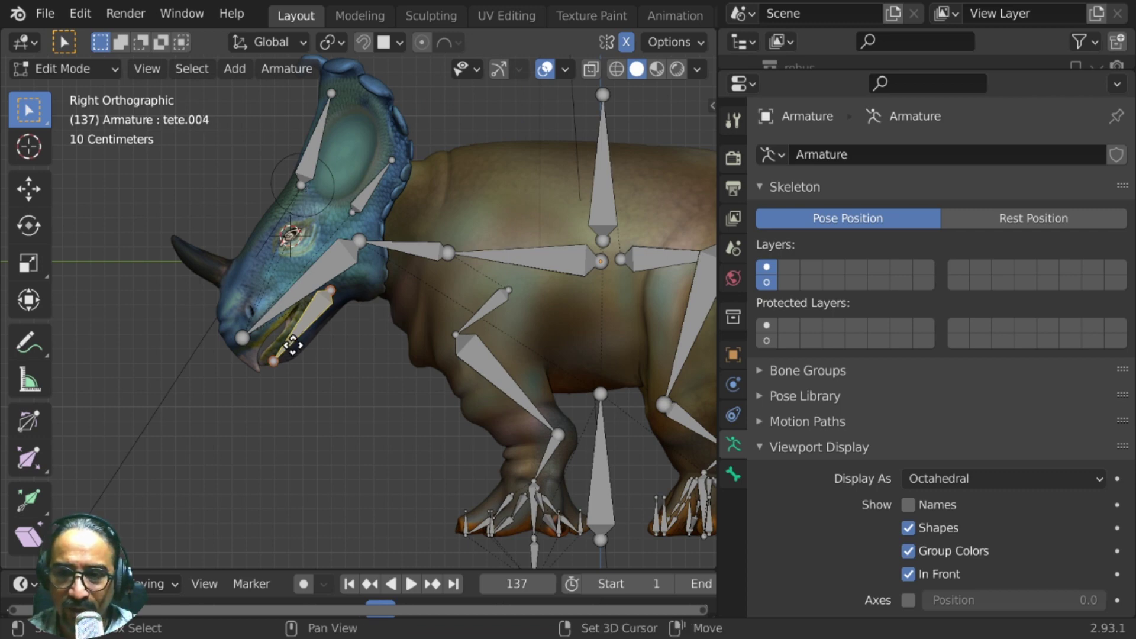
key(g)
key(Escape)
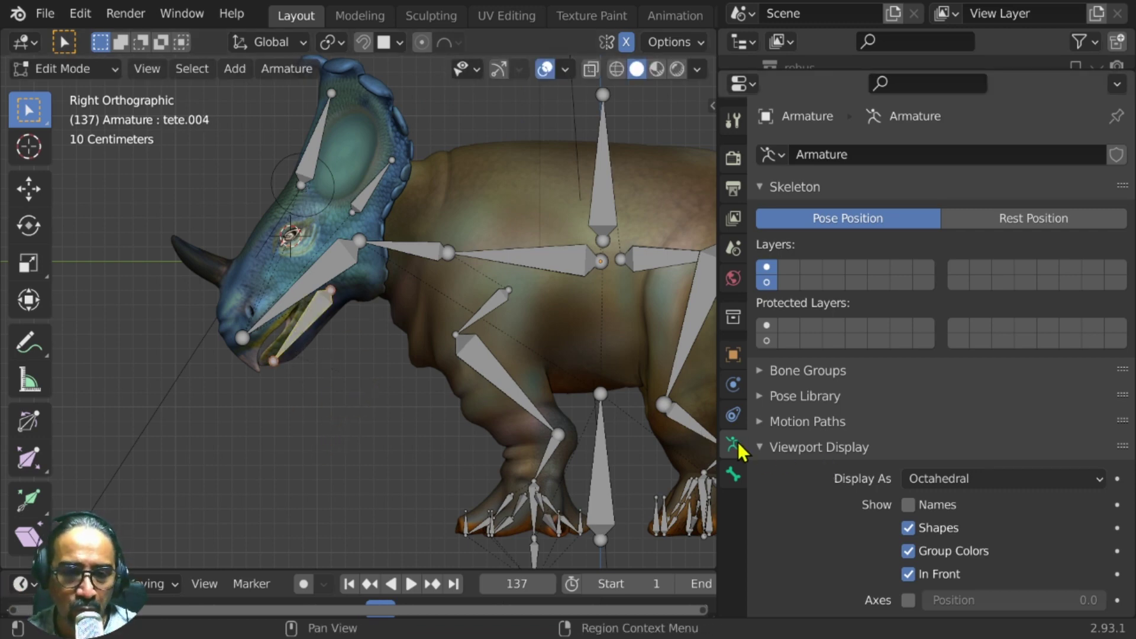
click(88, 69)
click(101, 139)
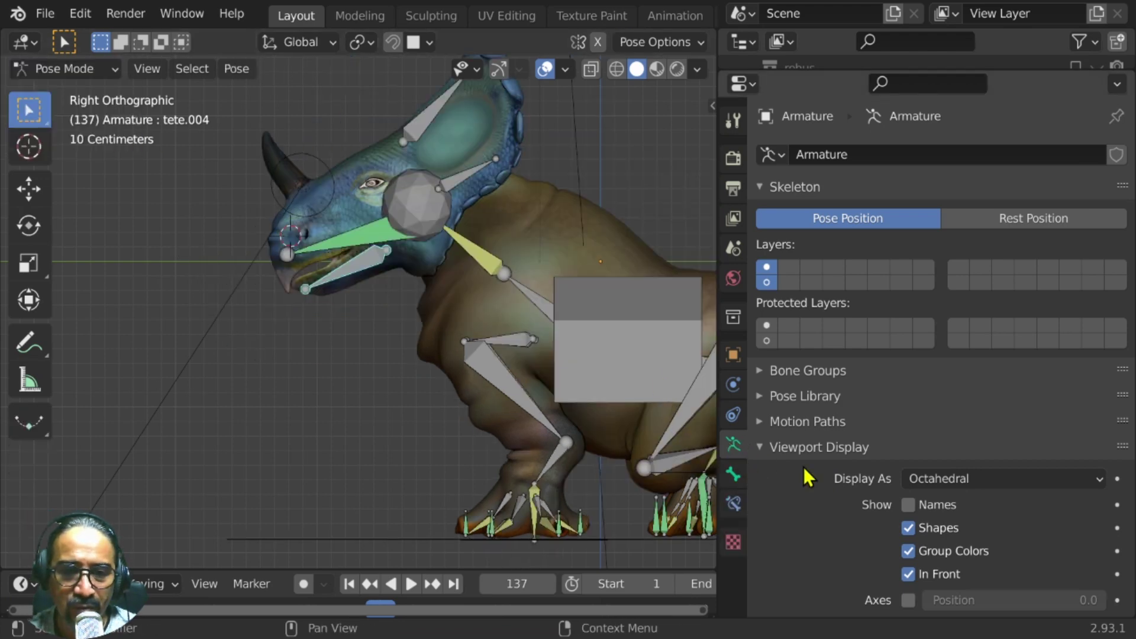
- Give the duplicated jaw bone tete.004 the Icosphere object as custom shape with a scale of 0.220
scroll(804, 467, down, 6)
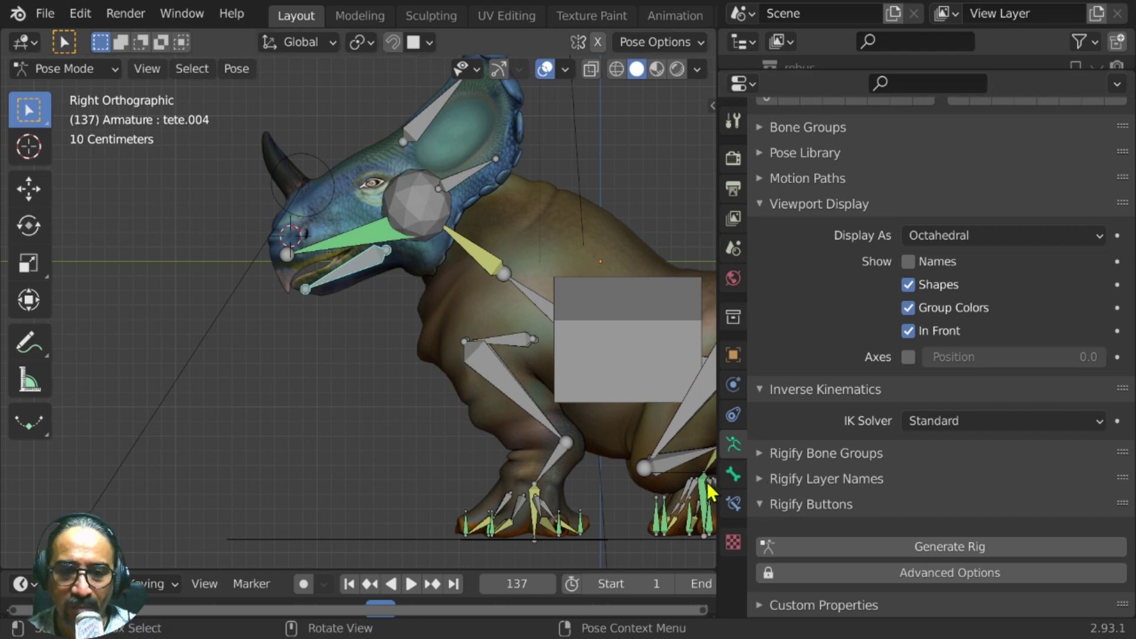
click(733, 474)
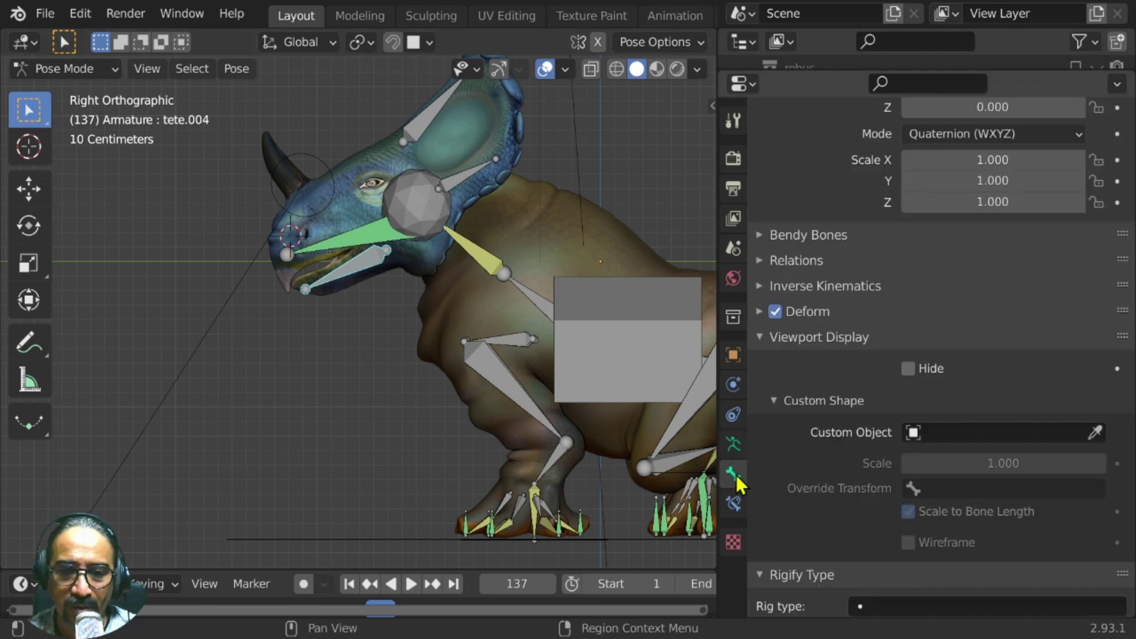
click(959, 431)
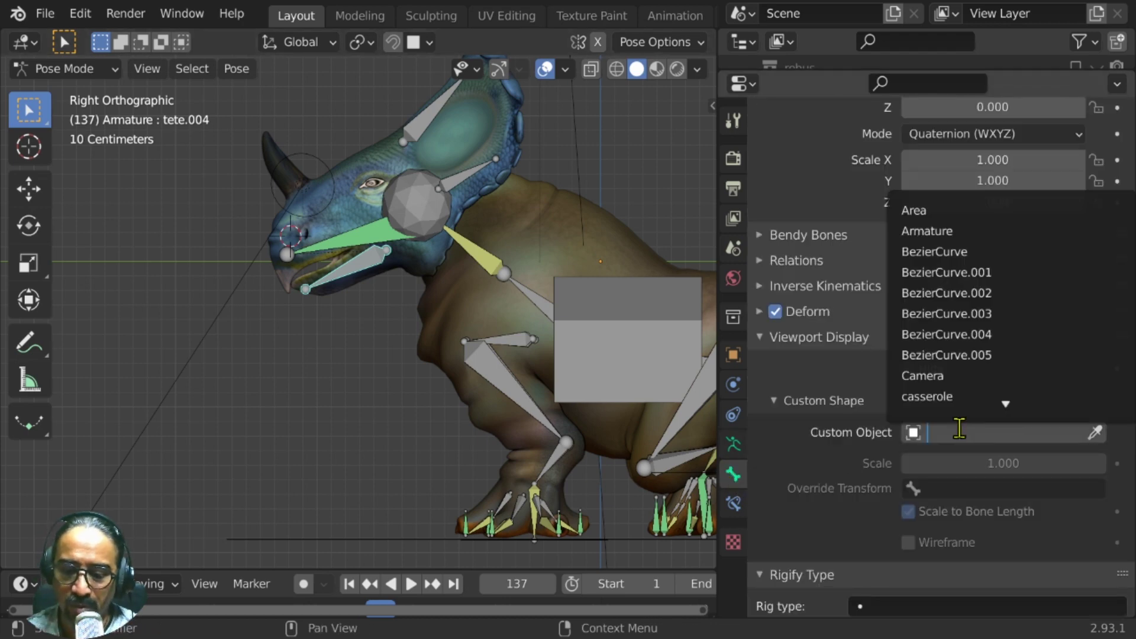
text(uv)
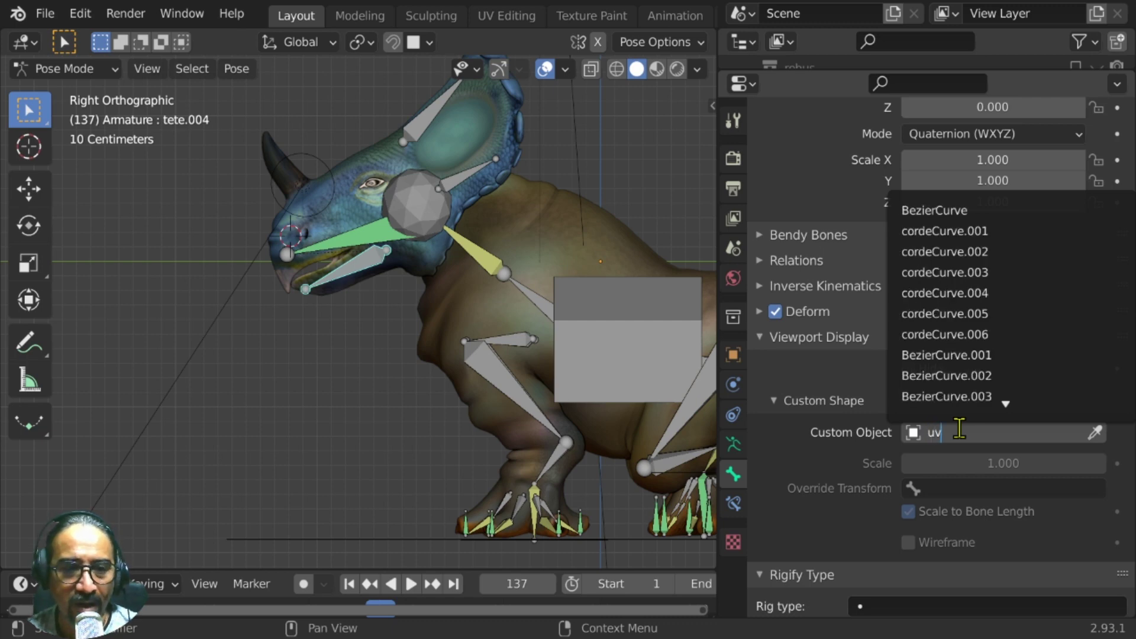
key(BackSpace)
key(BackSpace)
text(i)
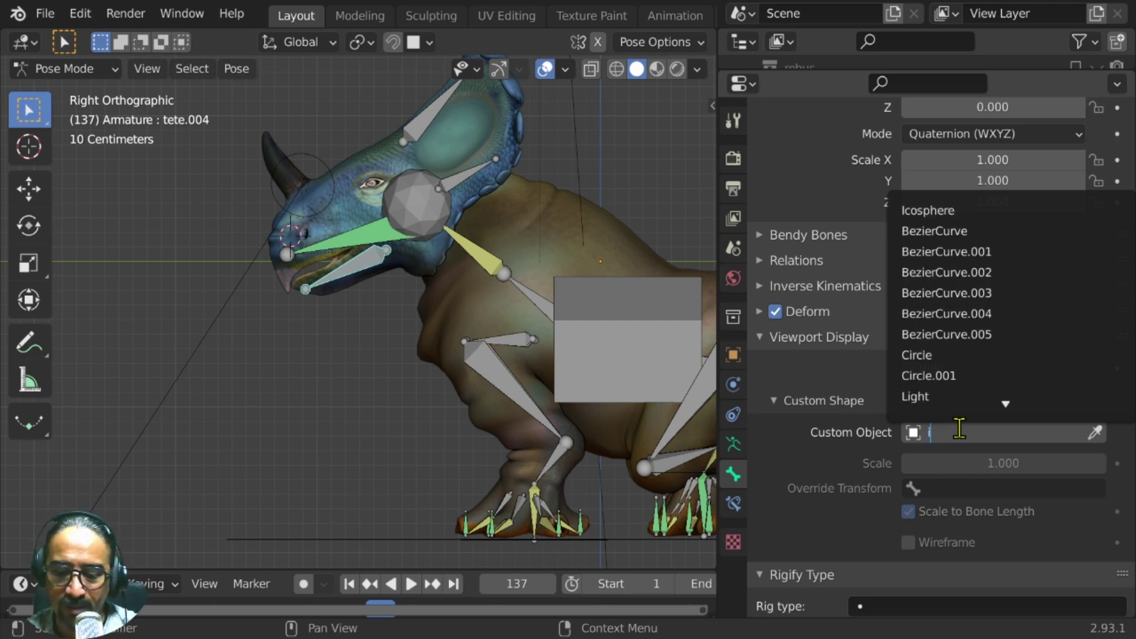
text(c)
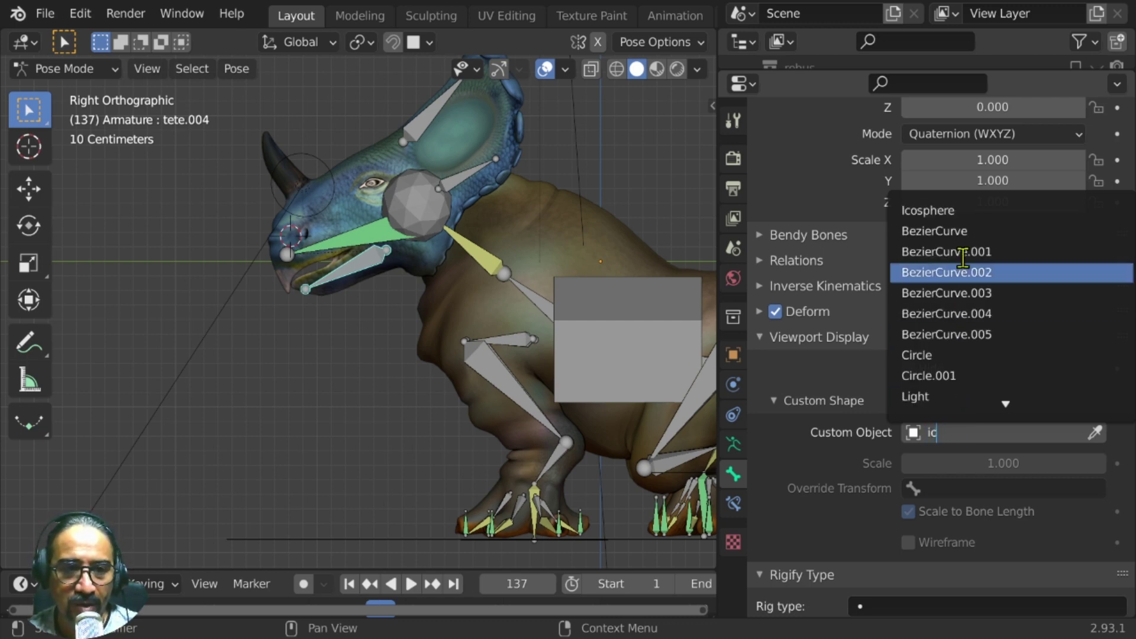
click(946, 211)
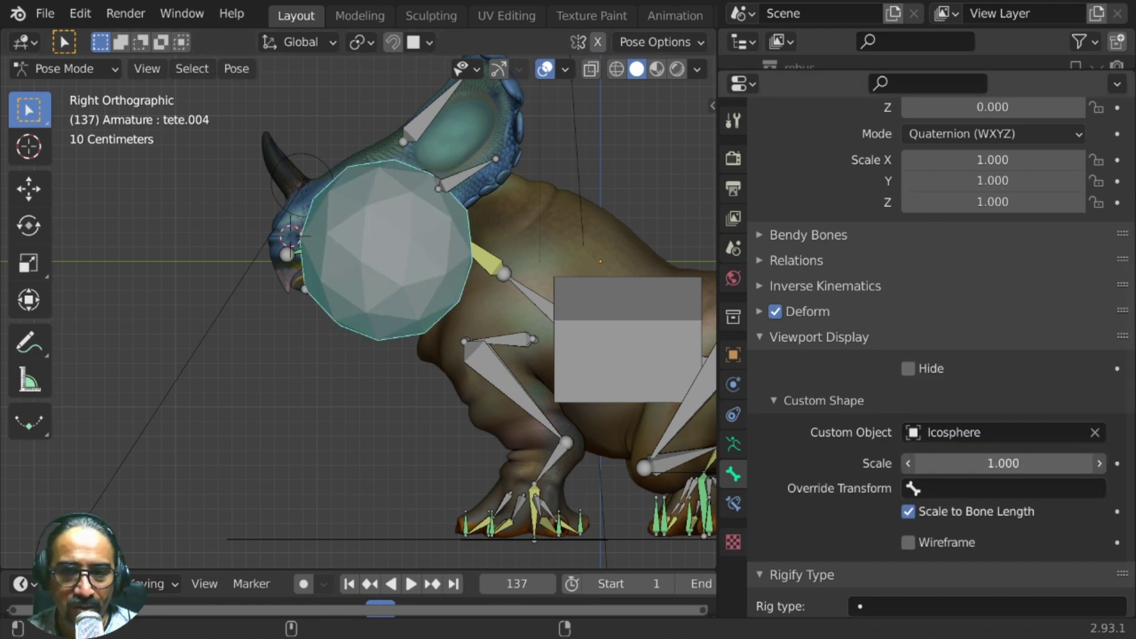
drag(911, 463, 793, 464)
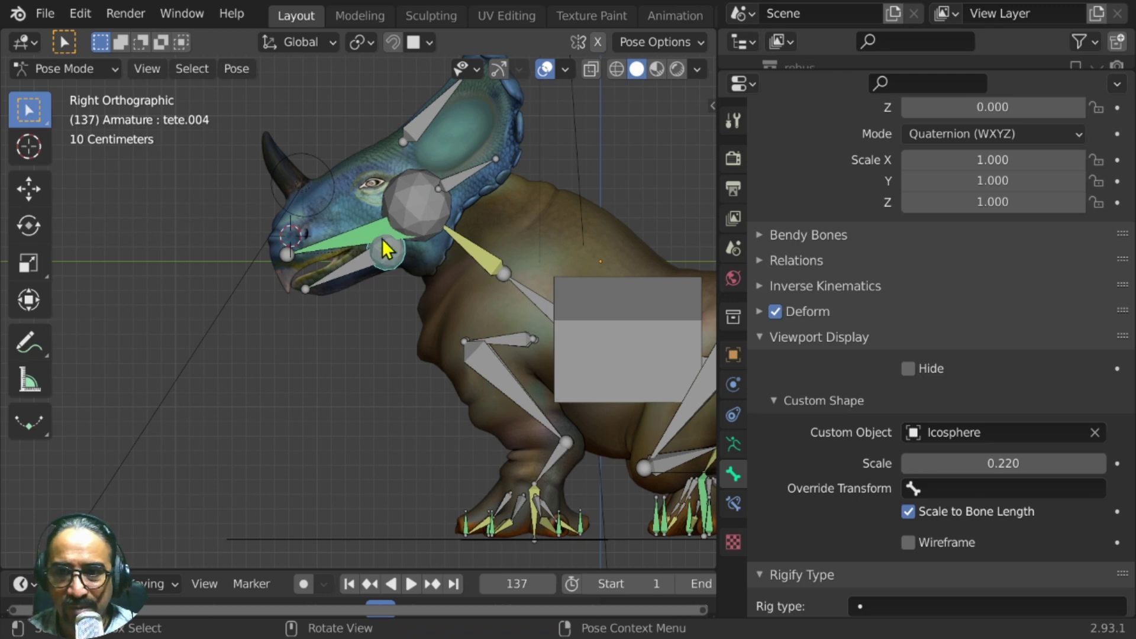
click(347, 267)
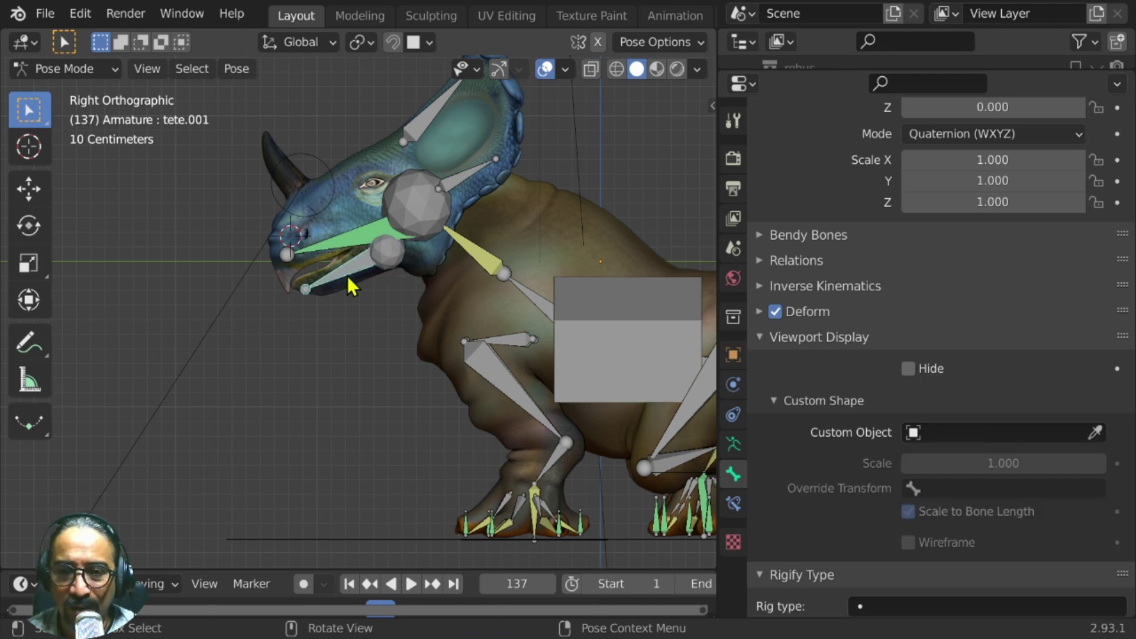
scroll(337, 254, up, 1)
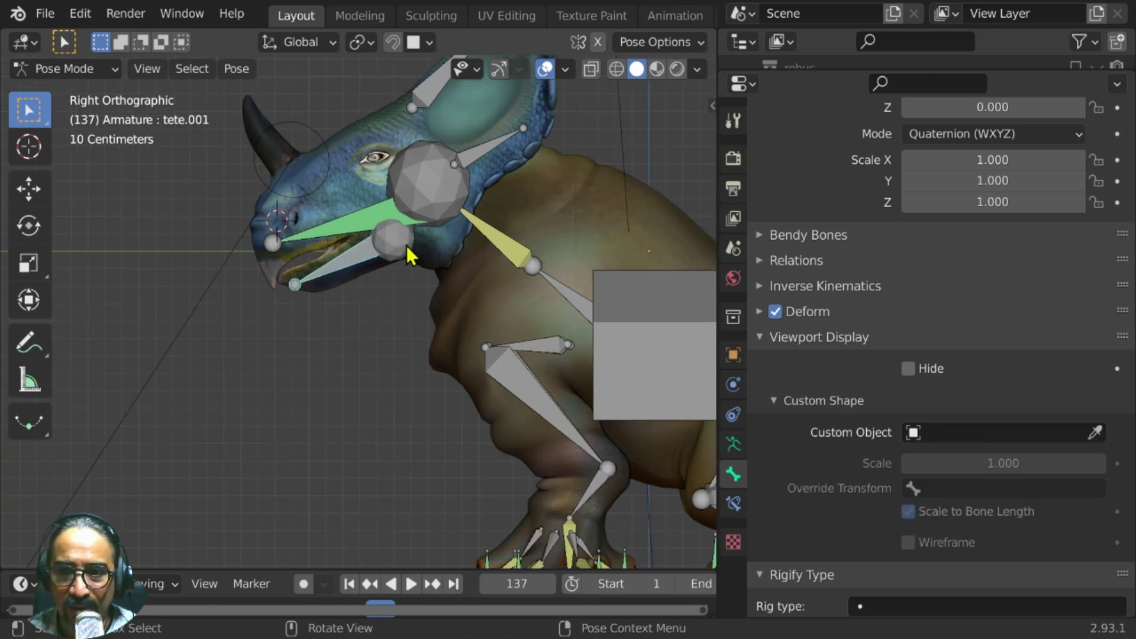
click(342, 270)
click(399, 243)
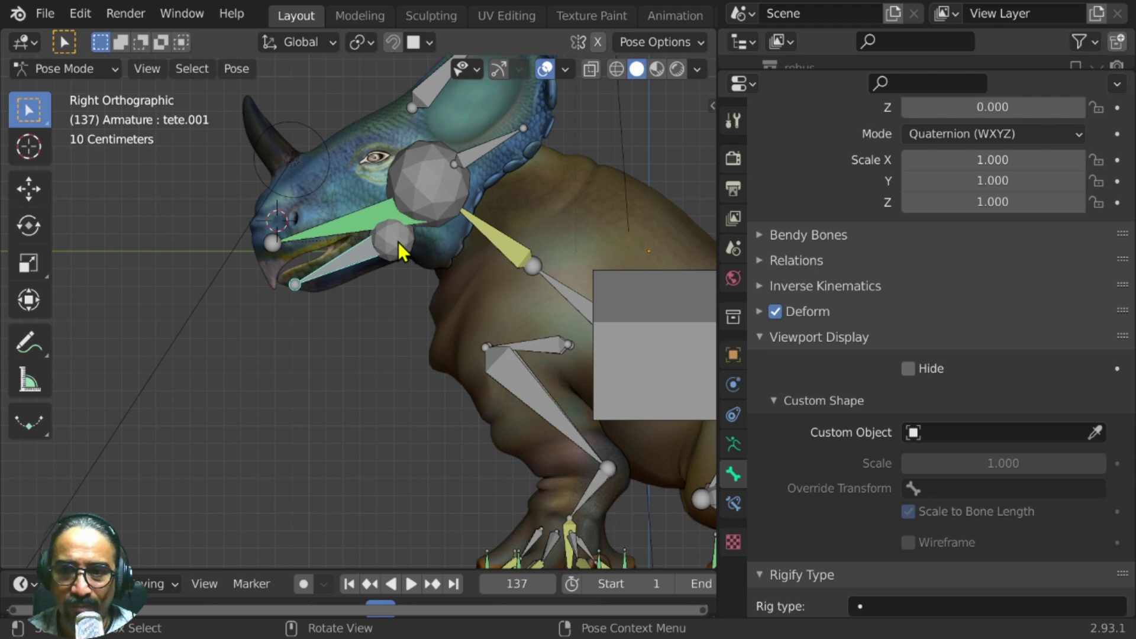
click(399, 244)
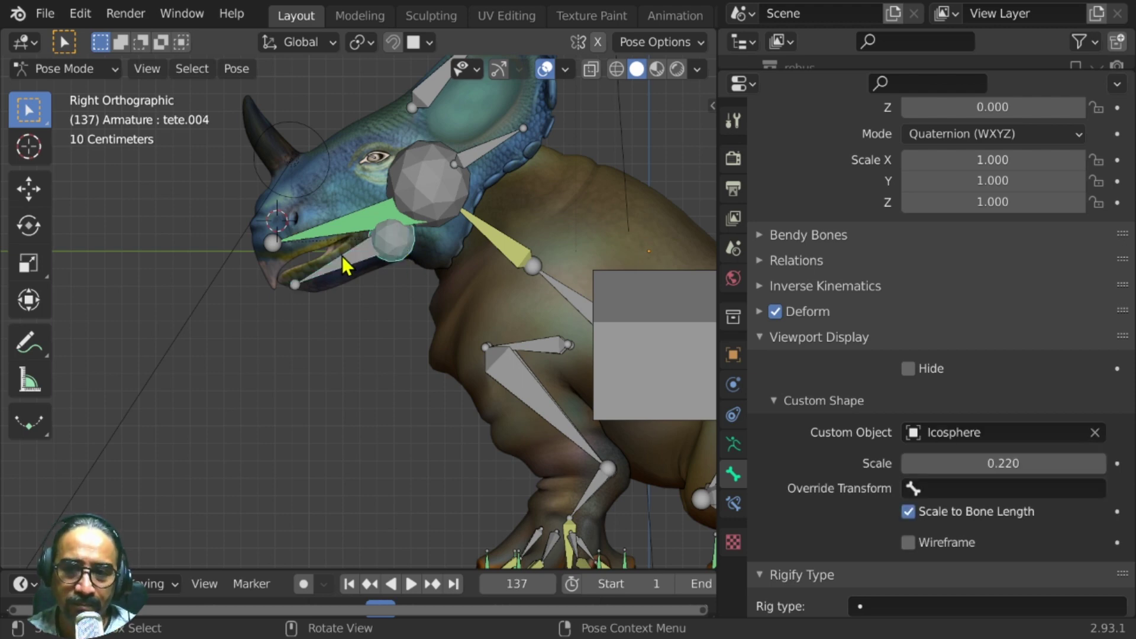
key(Tab)
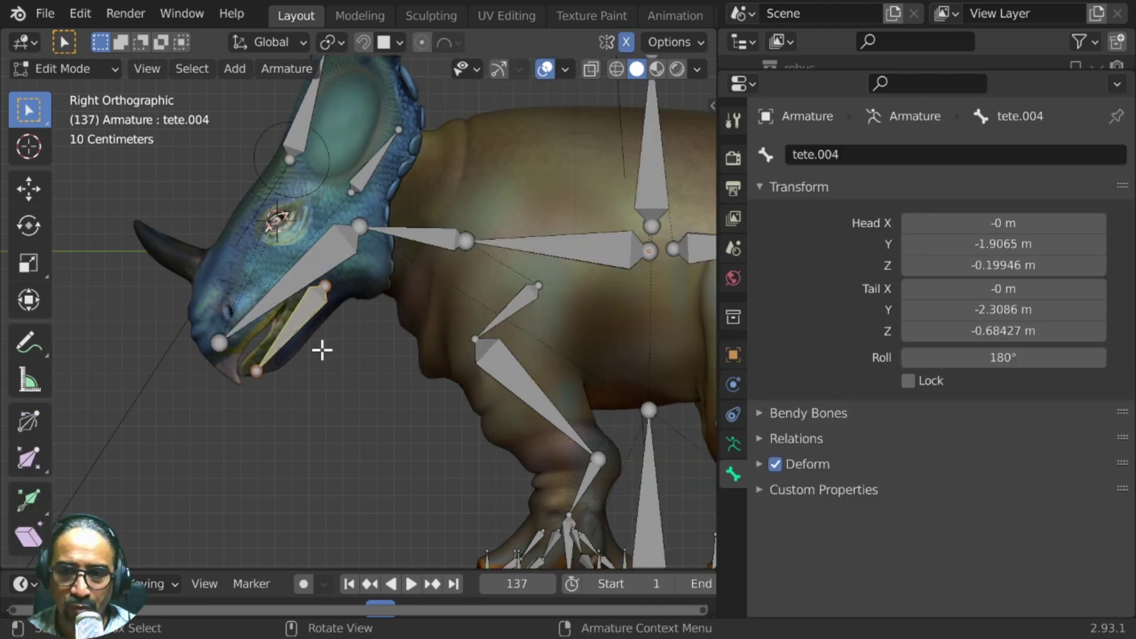
key(g)
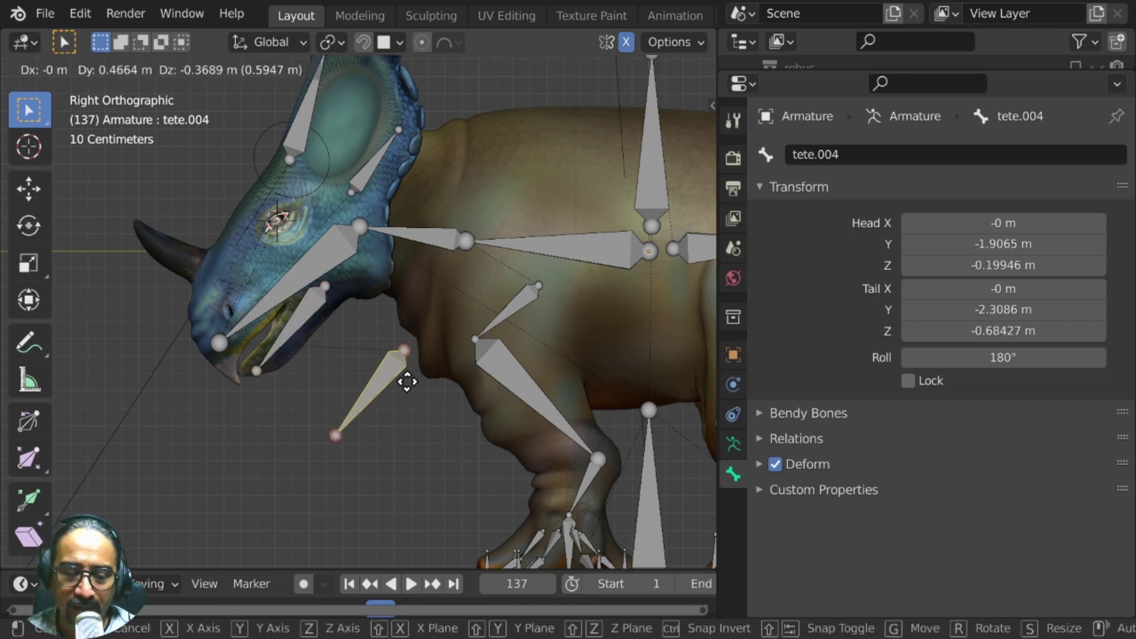
key(Escape)
key(Tab)
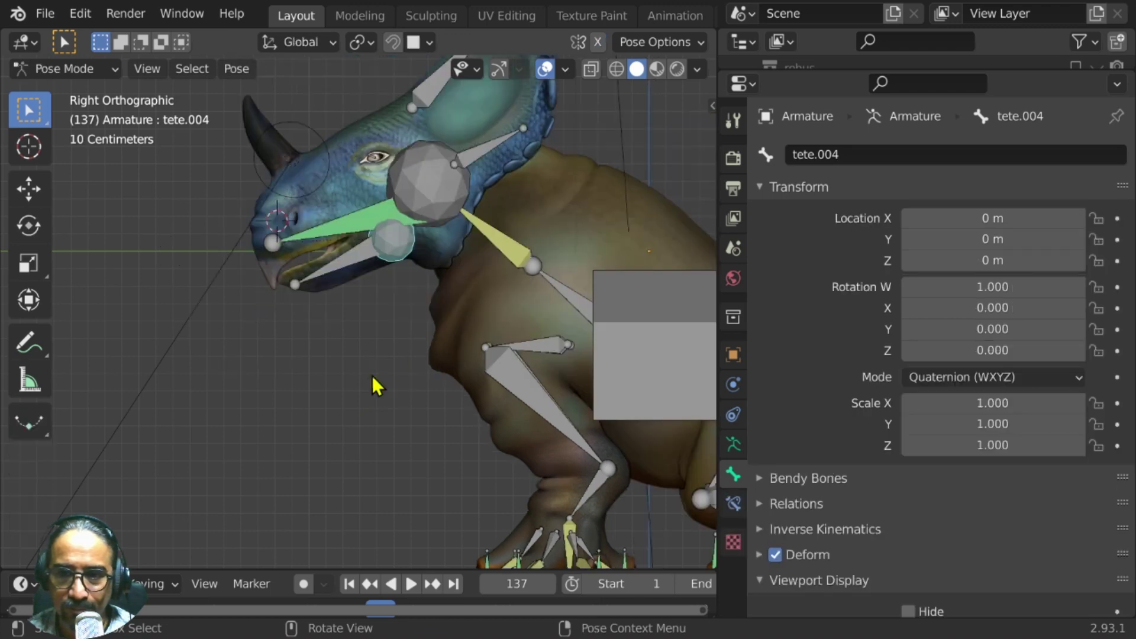
- Put the armature in Edit Mode and display the scene in wireframe shading so the overlapping jaw bones can be selected
click(346, 255)
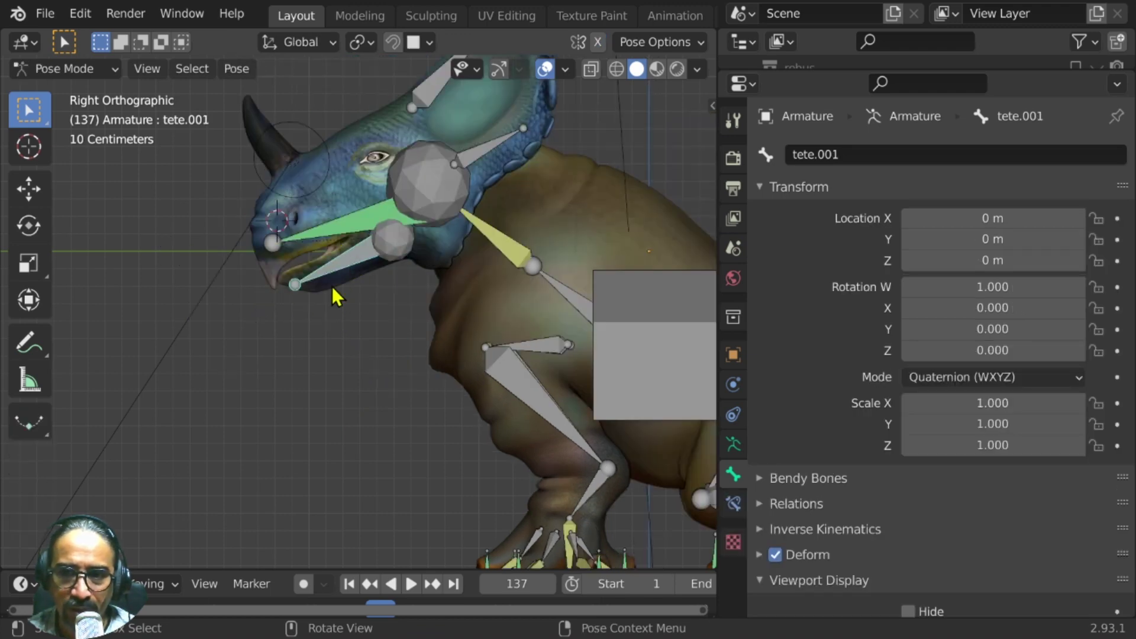
key(Tab)
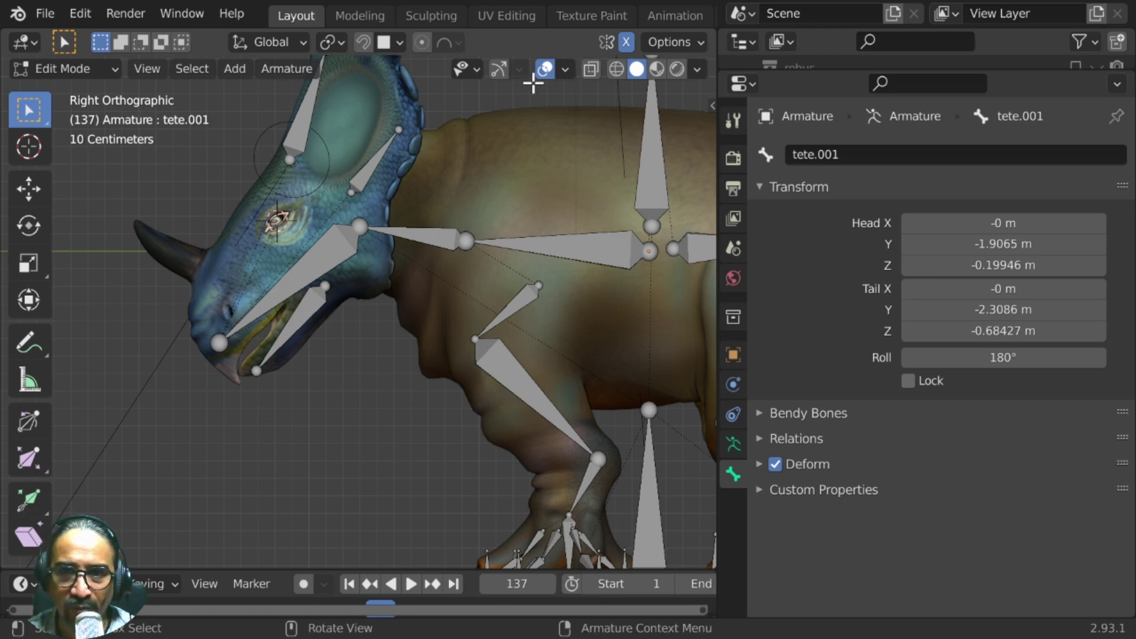
click(591, 69)
key(Tab)
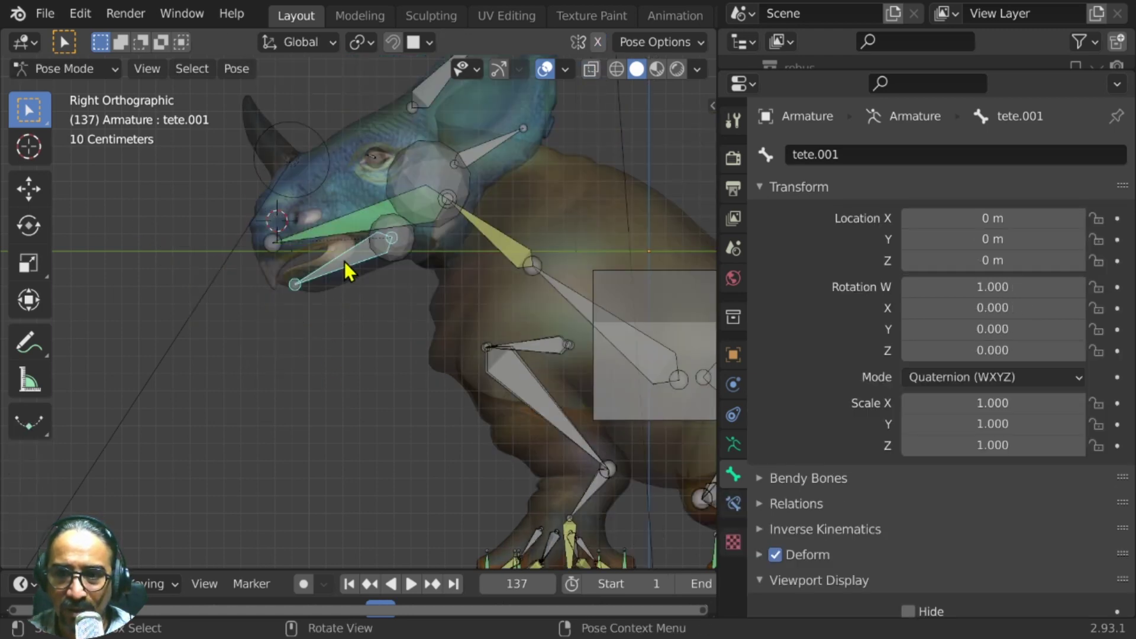
key(Tab)
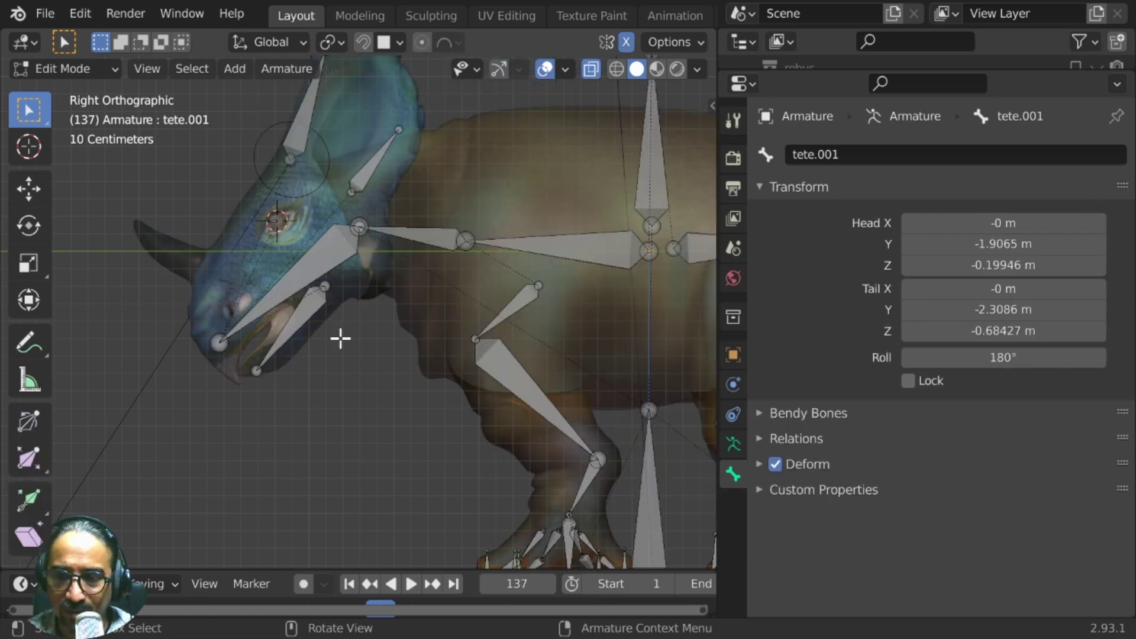
click(620, 68)
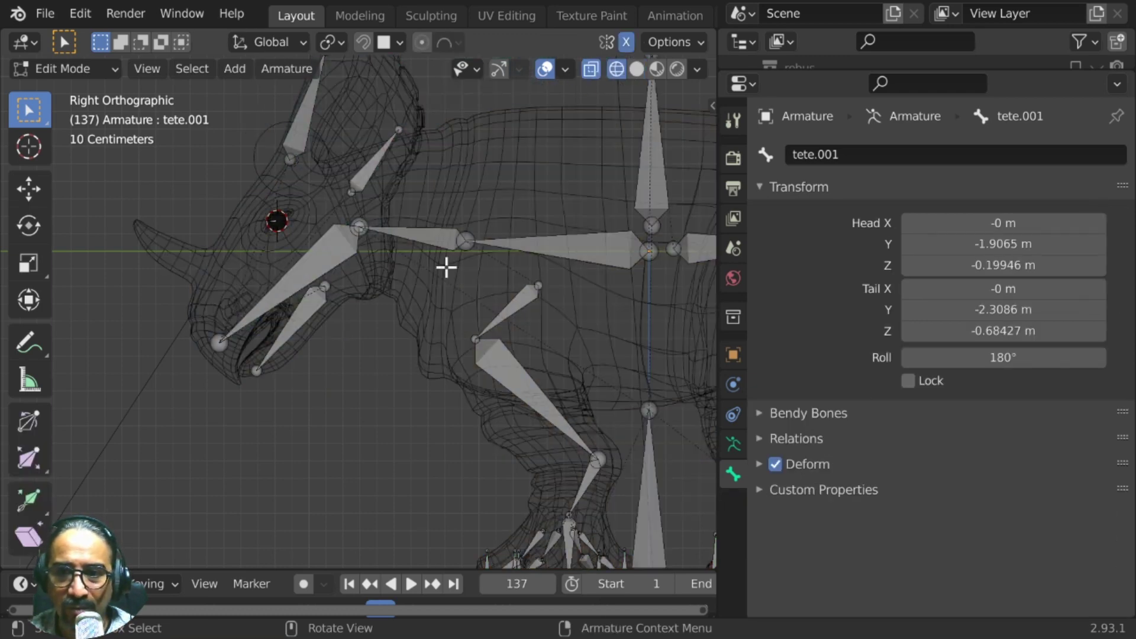
- Parent the lower jaw bone tete.001 to its icosphere control tete.004 with Keep Offset, and return to Pose Mode
click(311, 300)
key(g)
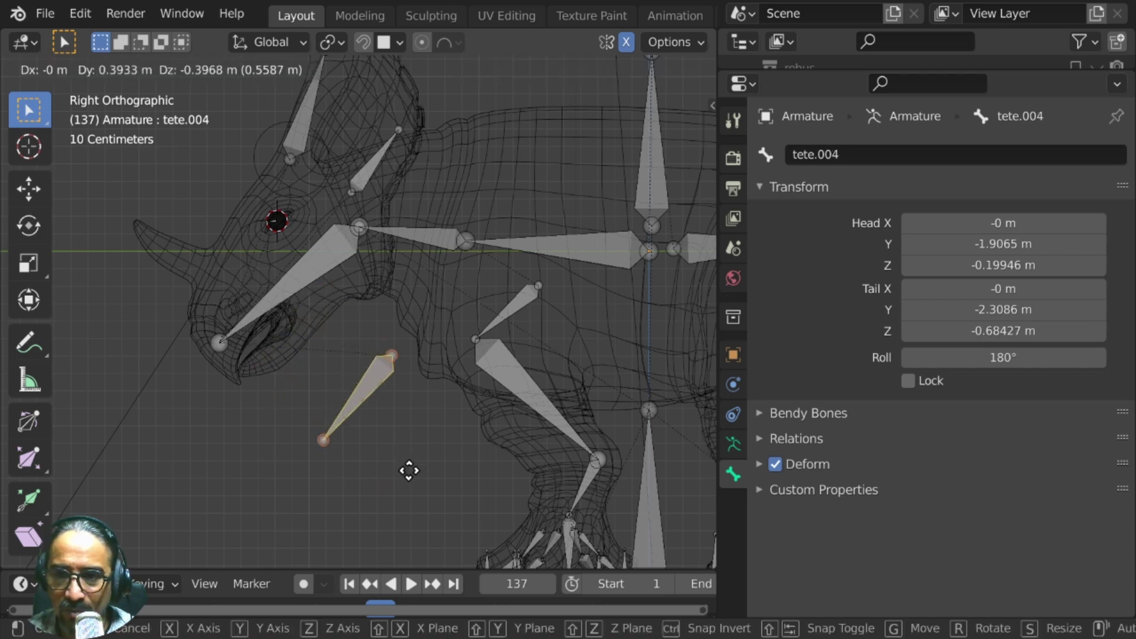
right_click(411, 471)
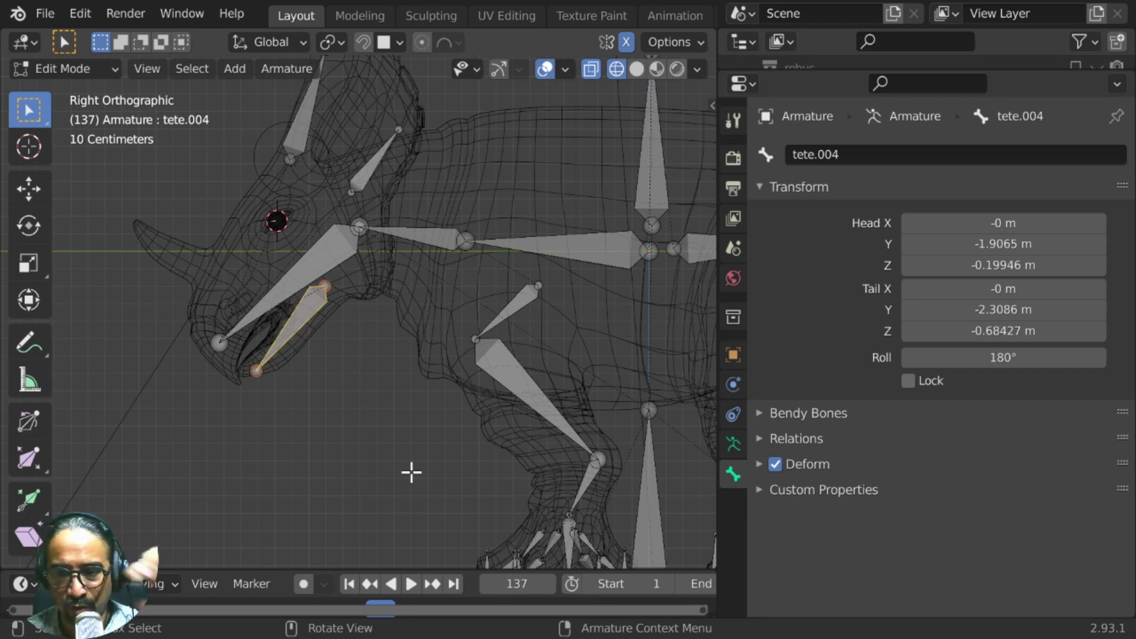
key(ctrl+p)
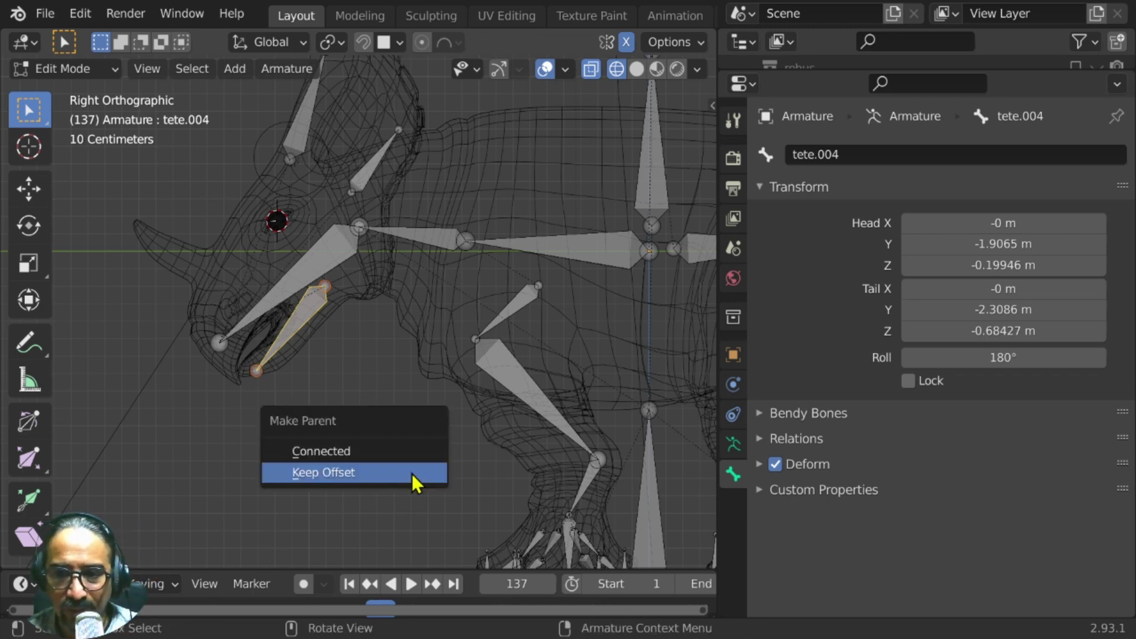
click(355, 474)
key(ctrl+Tab)
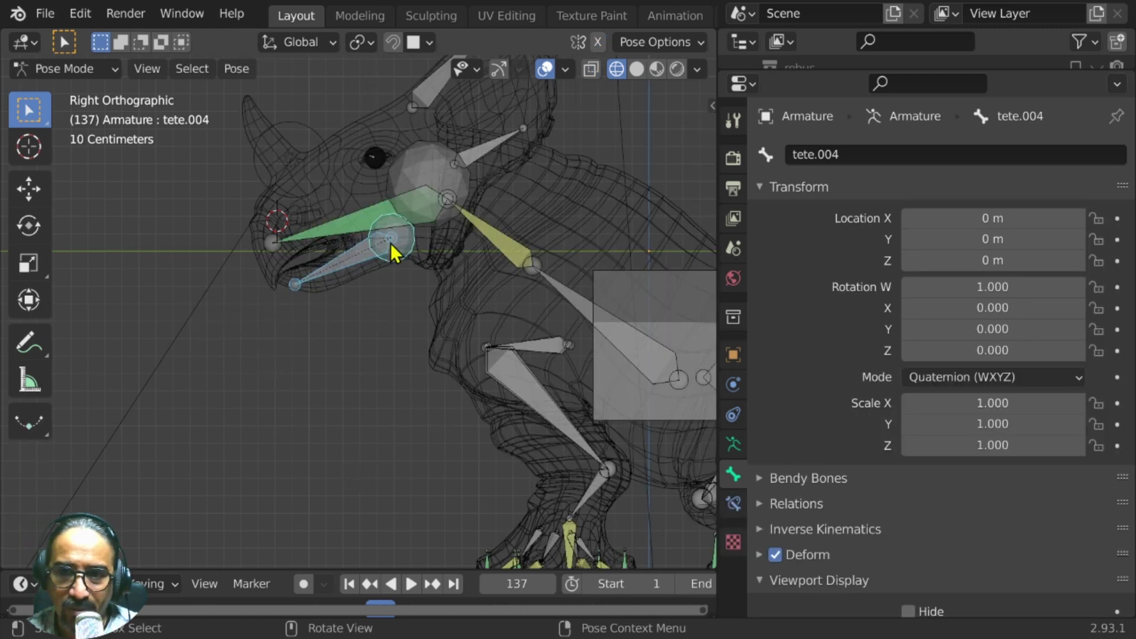
- Try rotating and moving the jaw control tete.004 to test how it drives the lower jaw
key(r)
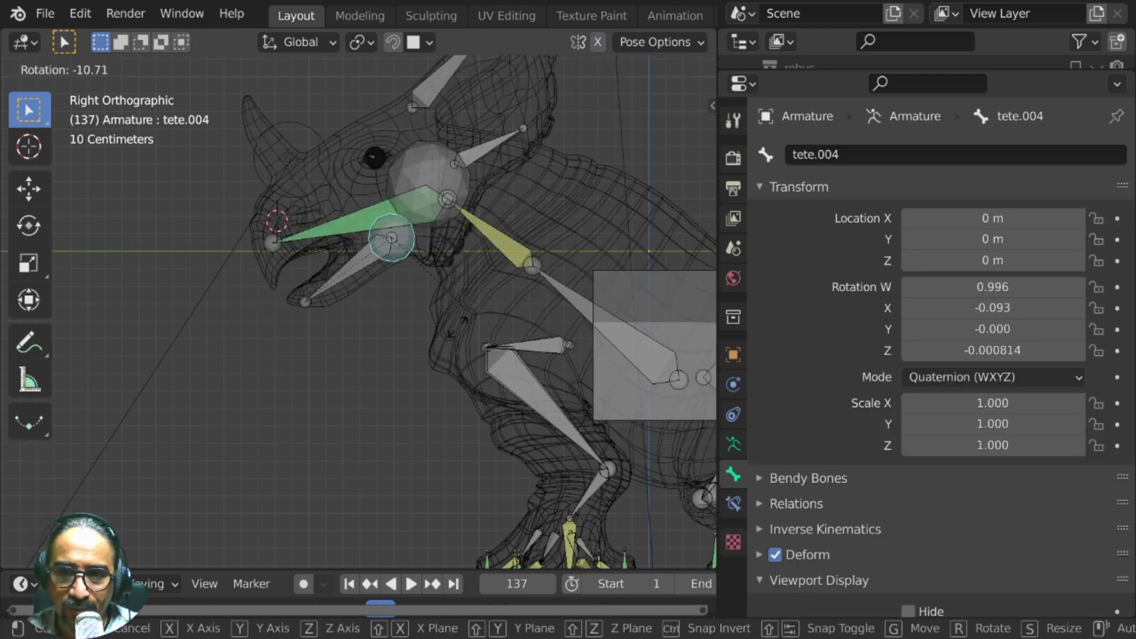
right_click(406, 266)
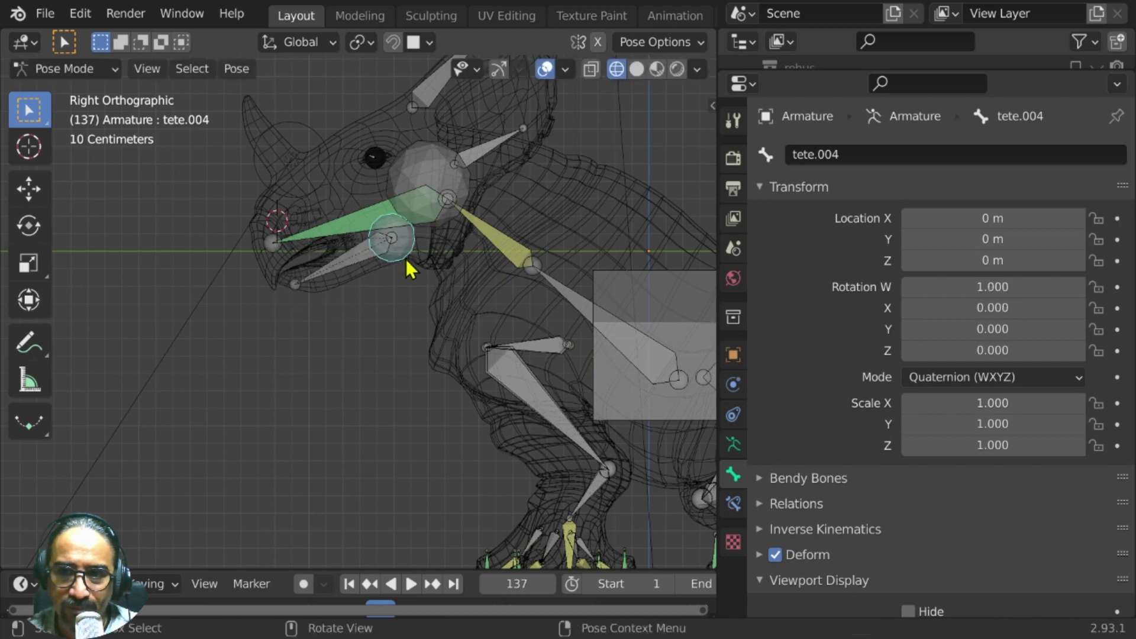
key(g)
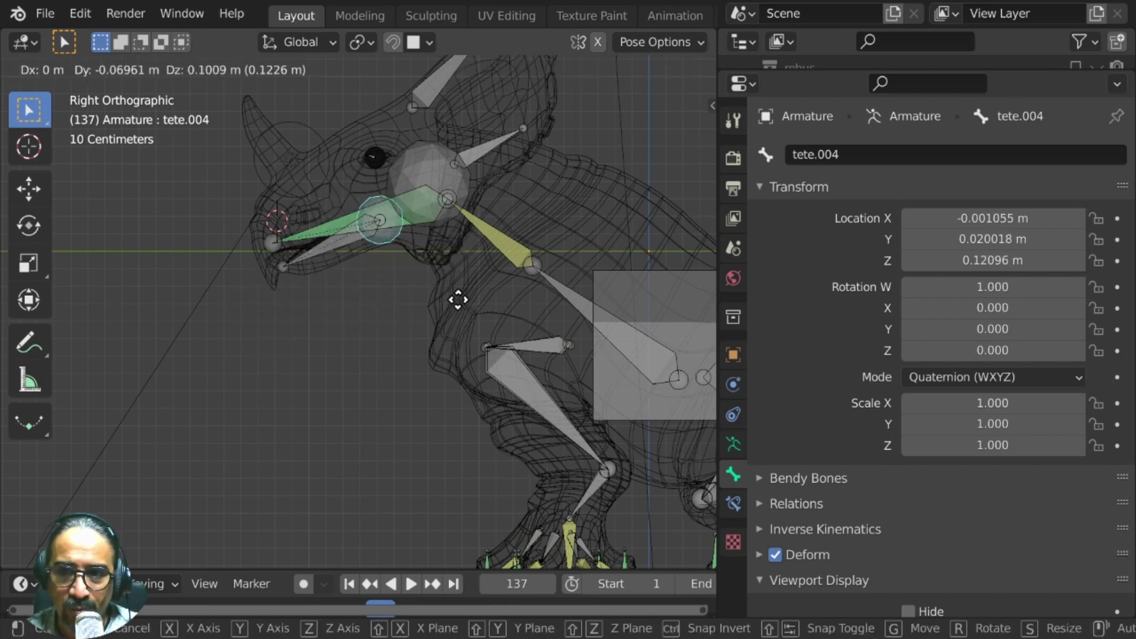
right_click(431, 279)
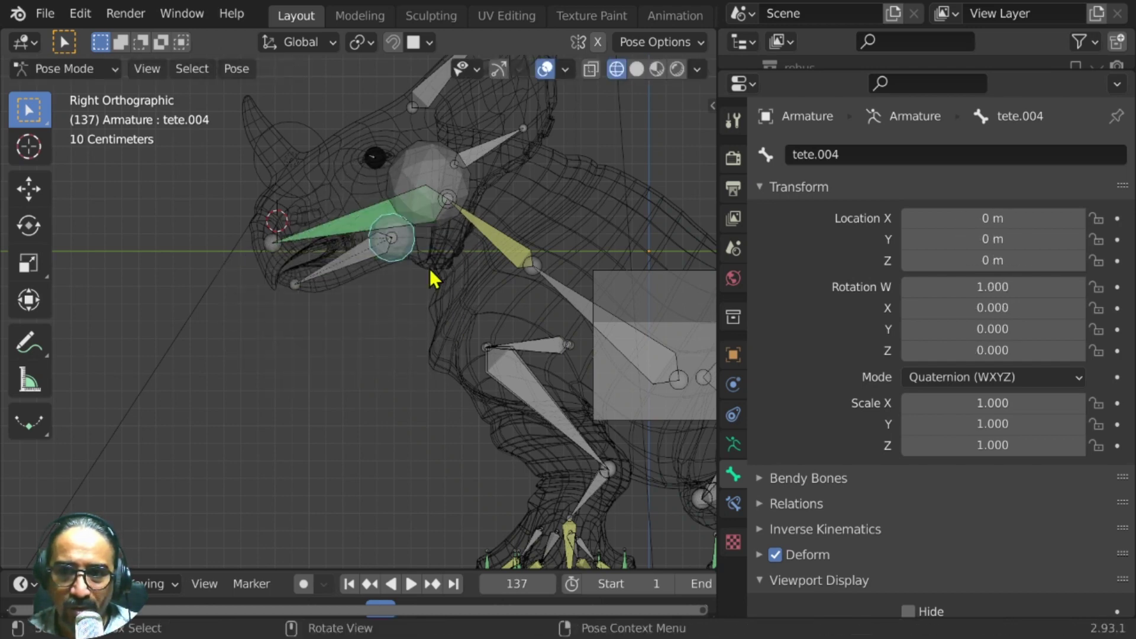
key(g)
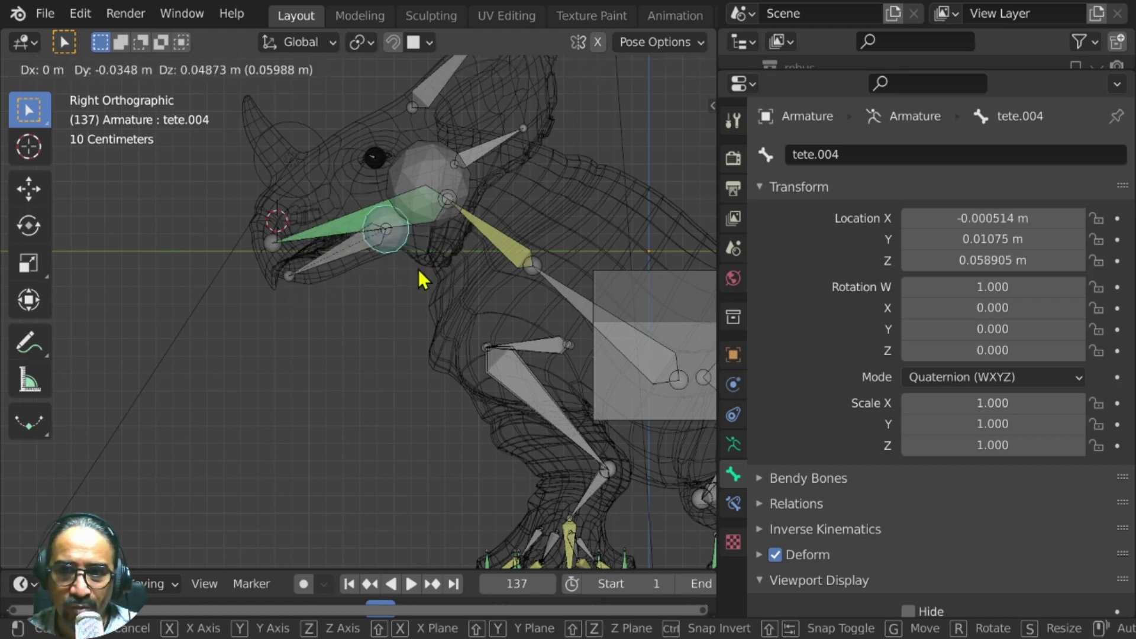
right_click(418, 274)
- Switch the viewport to Material Preview and test moving the jaw control tete.004 with the overlays temporarily hidden
click(656, 69)
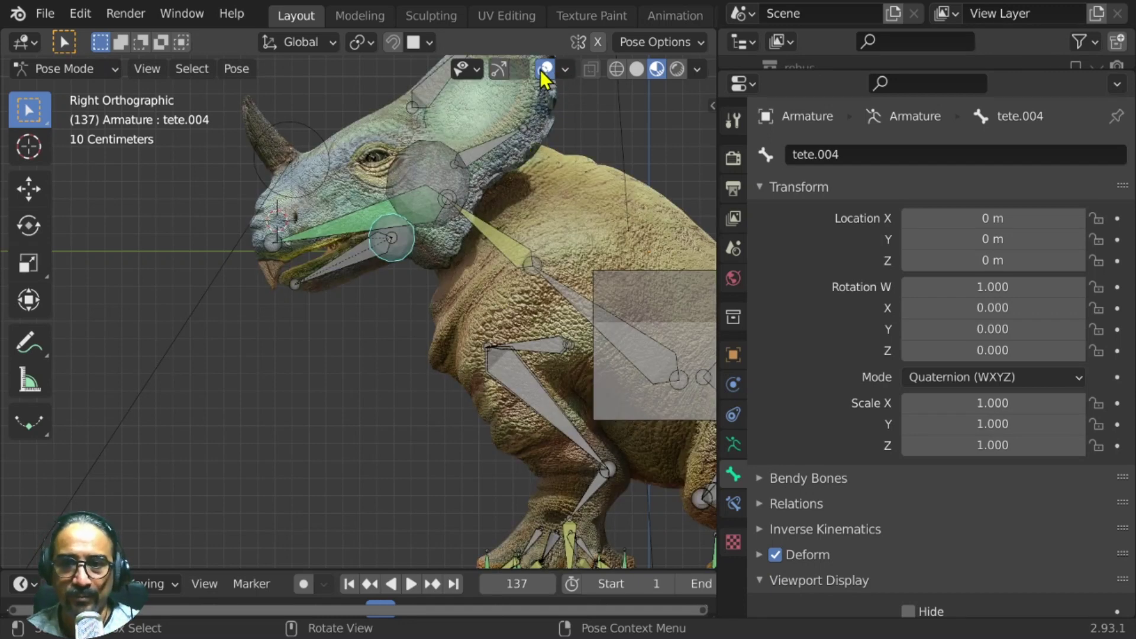
click(541, 70)
key(g)
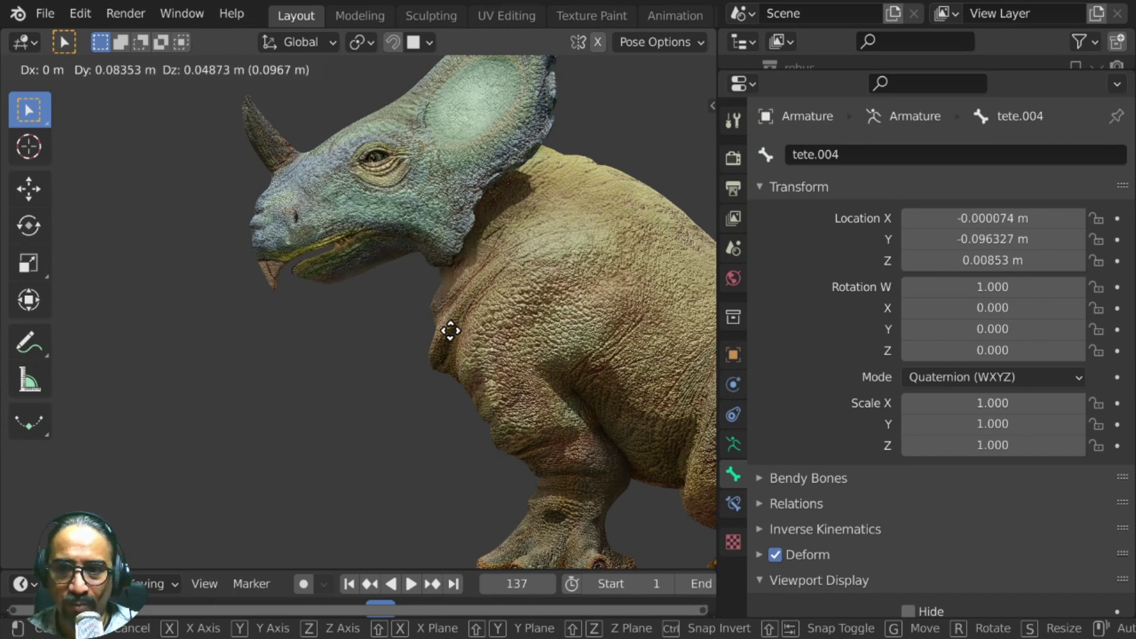
key(Escape)
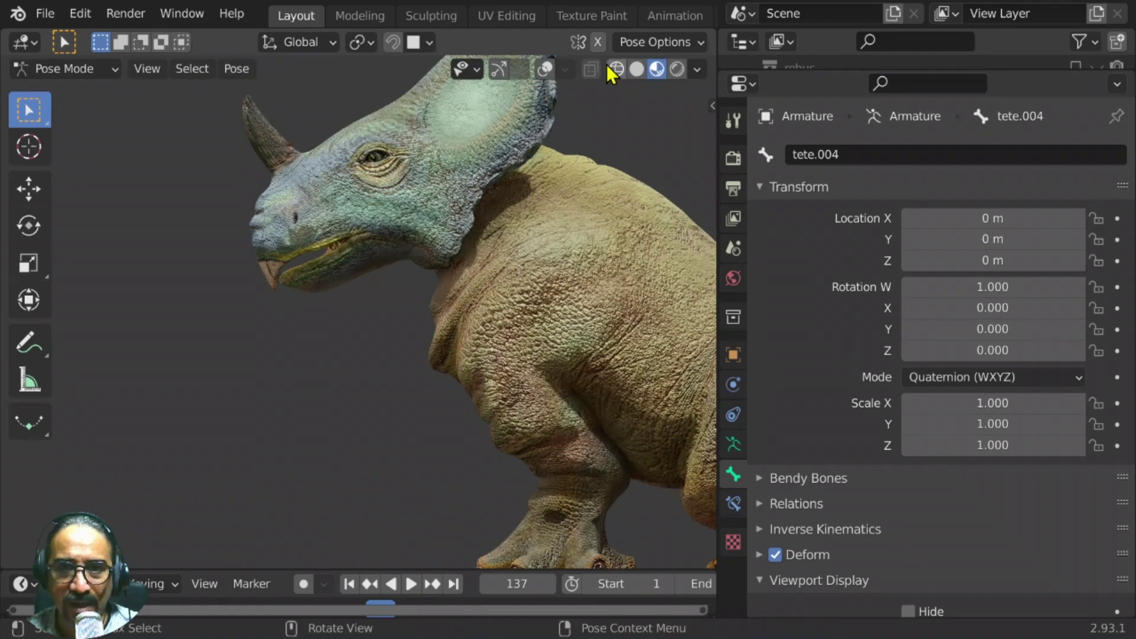
click(541, 66)
- Switch to a perspective view and move the head control tete.003 down so the dinosaur lowers its head
key(KP_5)
middle_drag(337, 319, 377, 284)
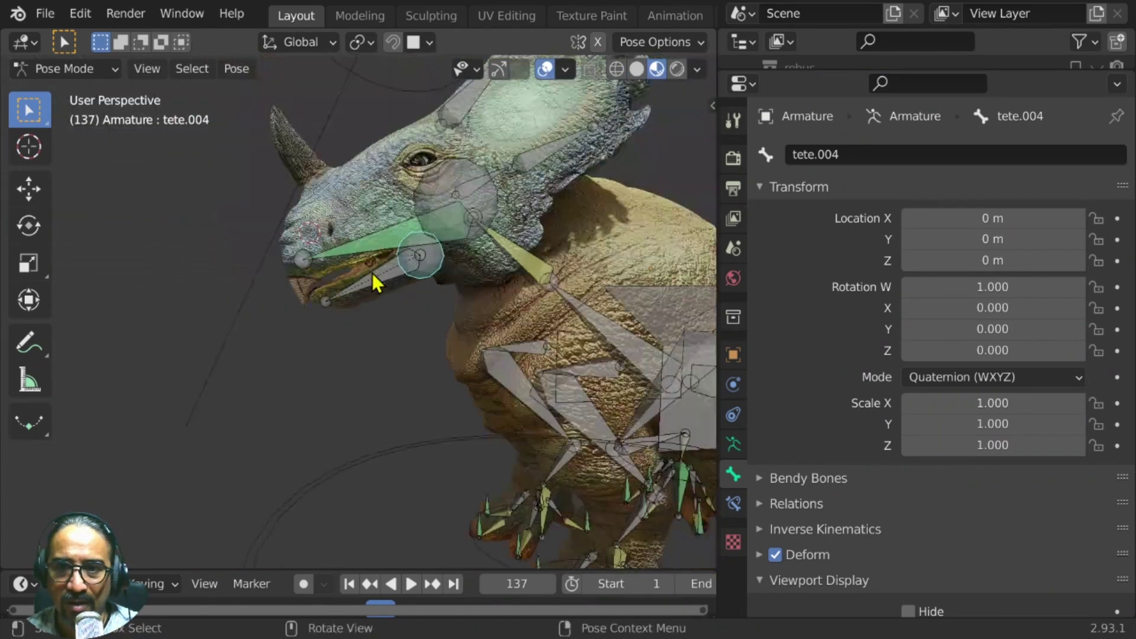
scroll(390, 293, down, 5)
scroll(402, 290, up, 6)
click(427, 220)
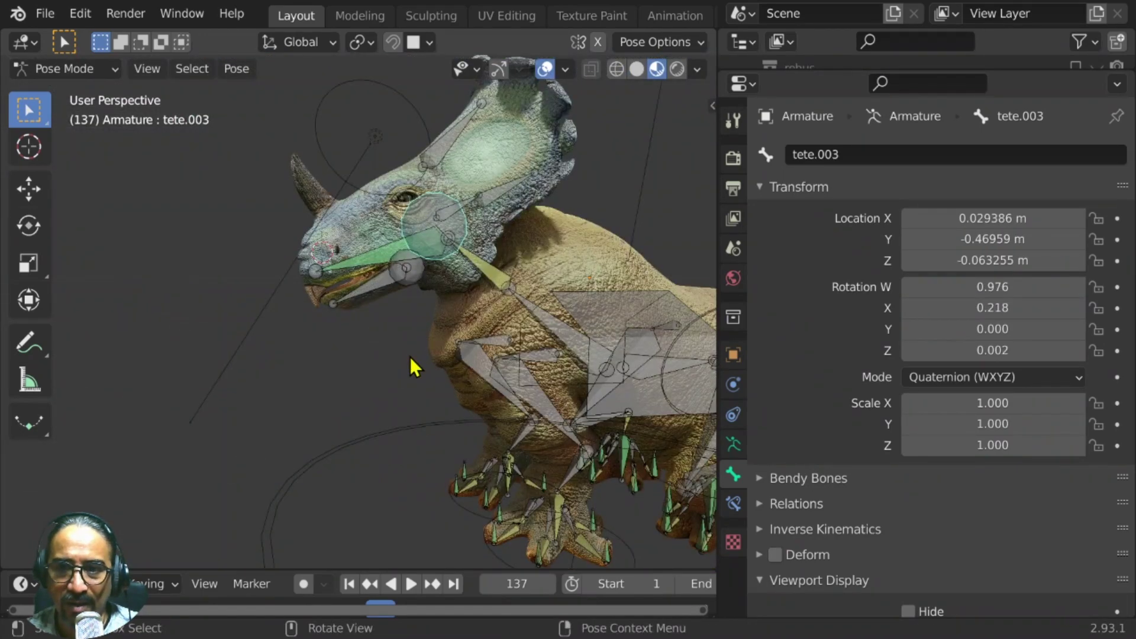
scroll(400, 358, down, 5)
key(g)
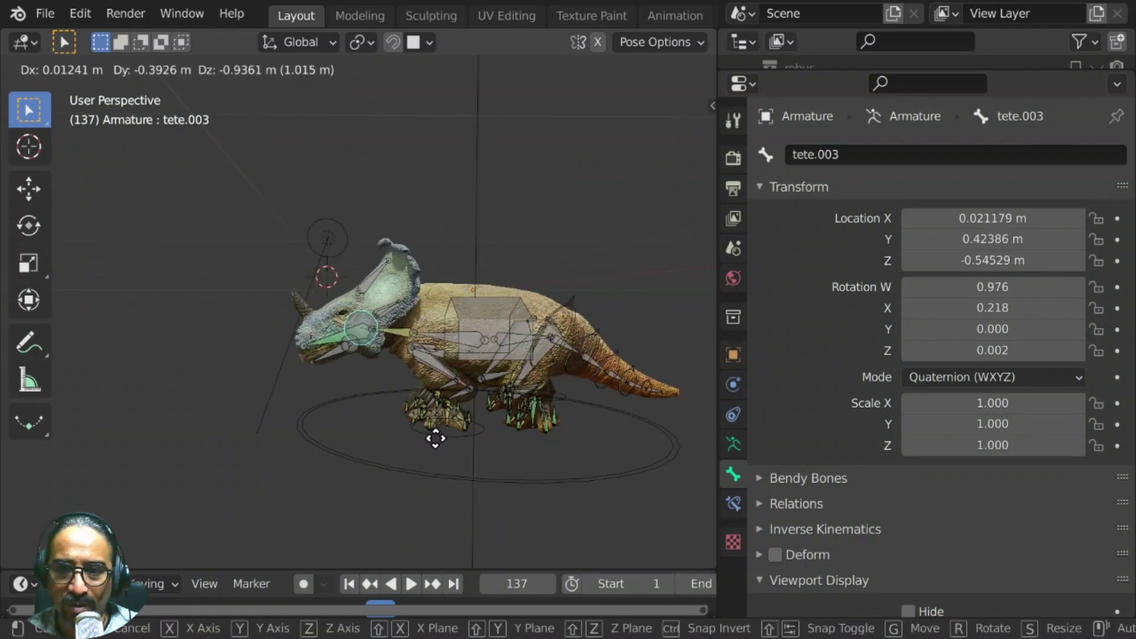
click(639, 340)
scroll(353, 371, up, 4)
- Assign the jaw control tete.004 to the first lower-row bone layer, and show only that layer of the armature
click(350, 363)
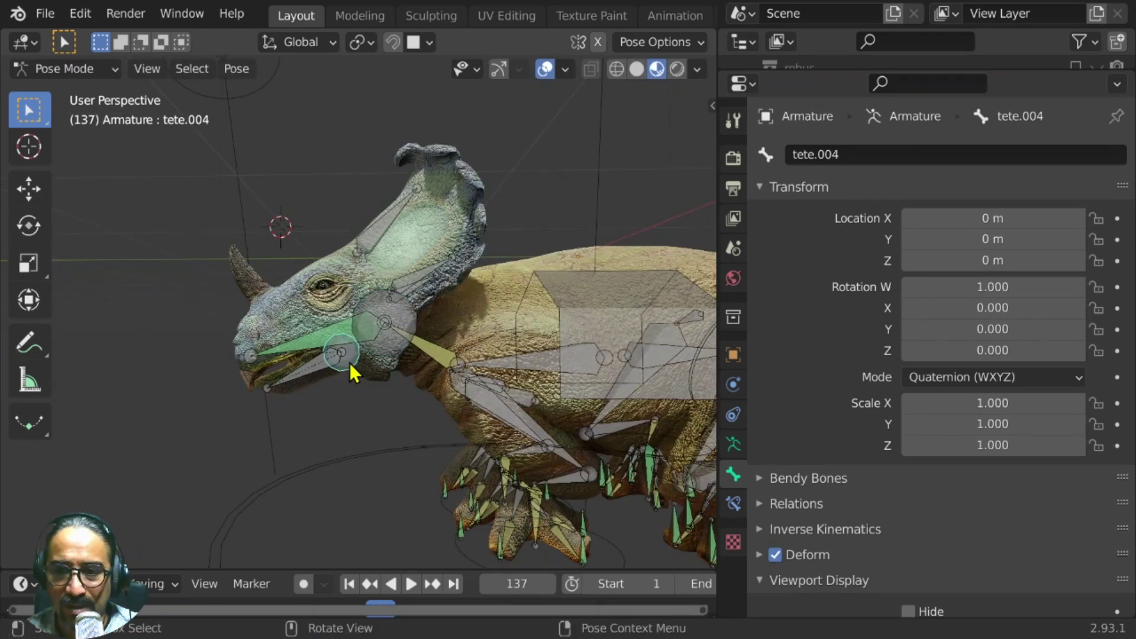
key(m)
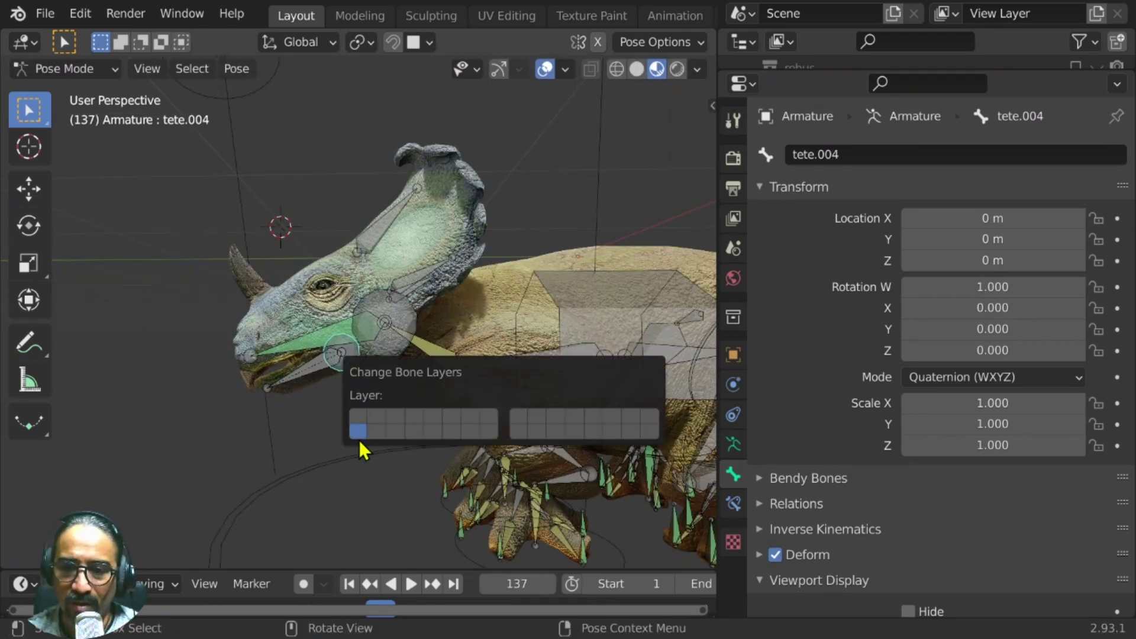
click(732, 445)
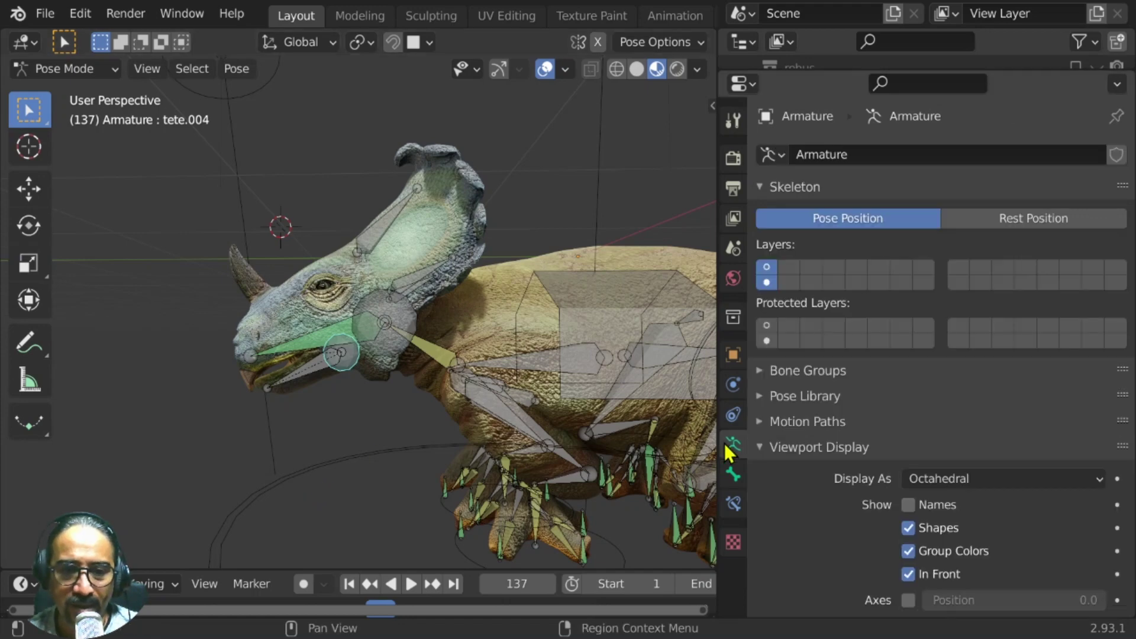
click(768, 283)
- Move the head control tete.003 up and back to raise the head, and try moving the jaw control tete.004
scroll(476, 385, down, 5)
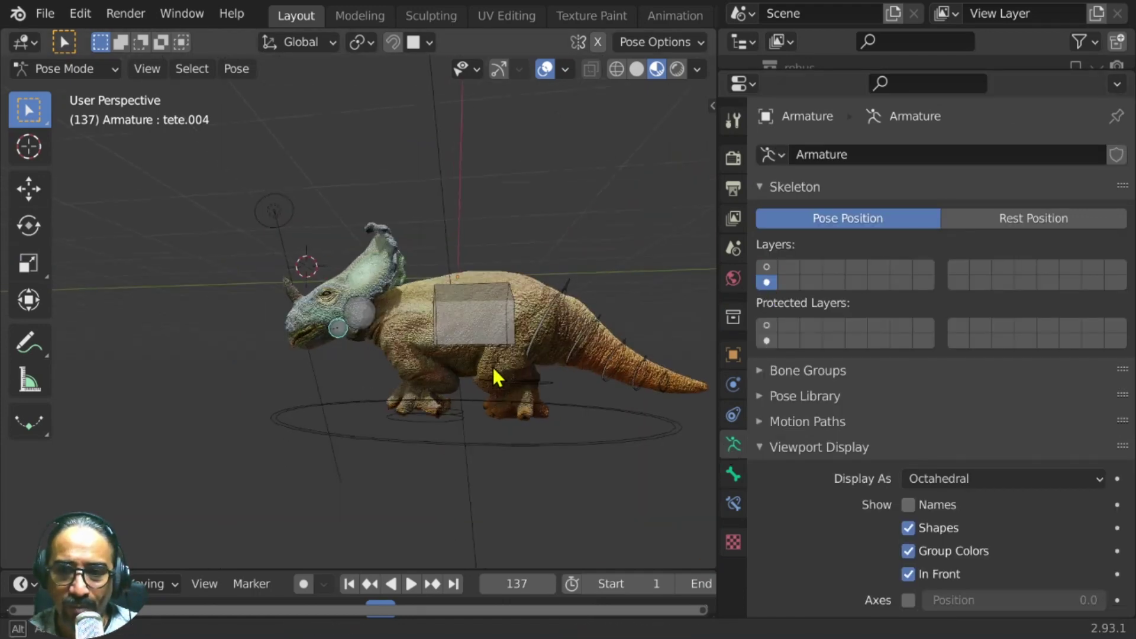
scroll(515, 372, up, 8)
click(393, 342)
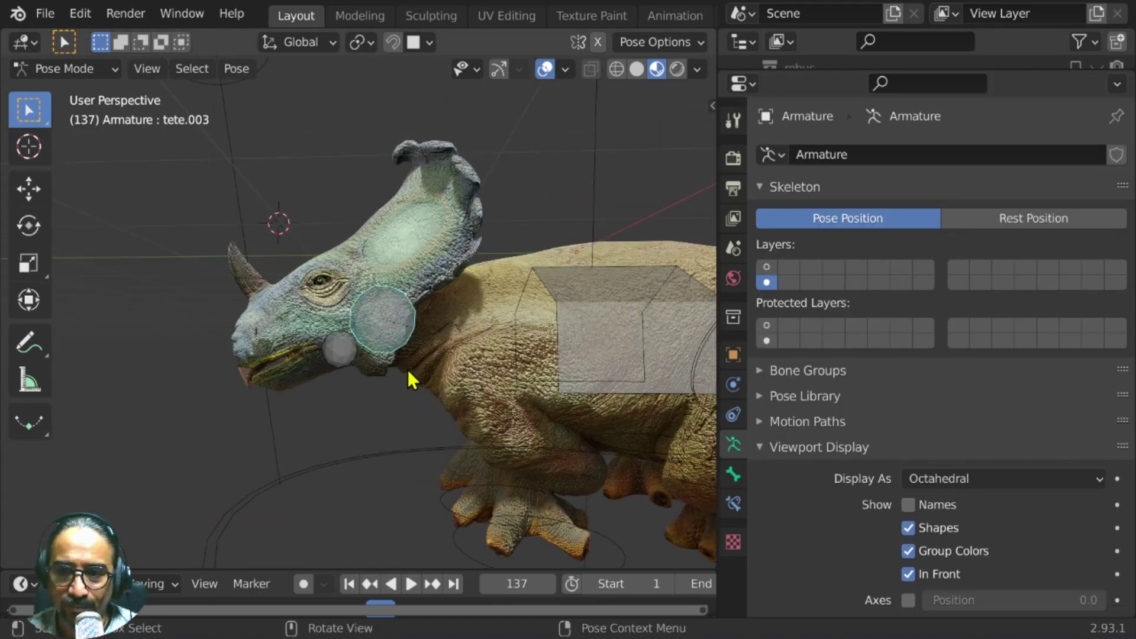
key(g)
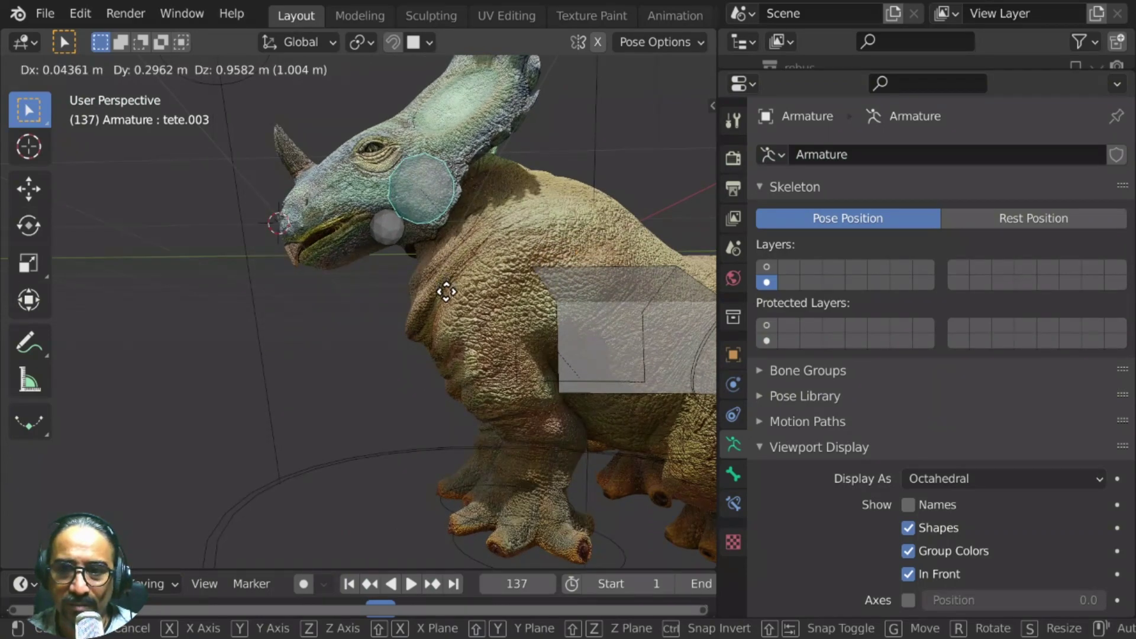
click(375, 275)
key(g)
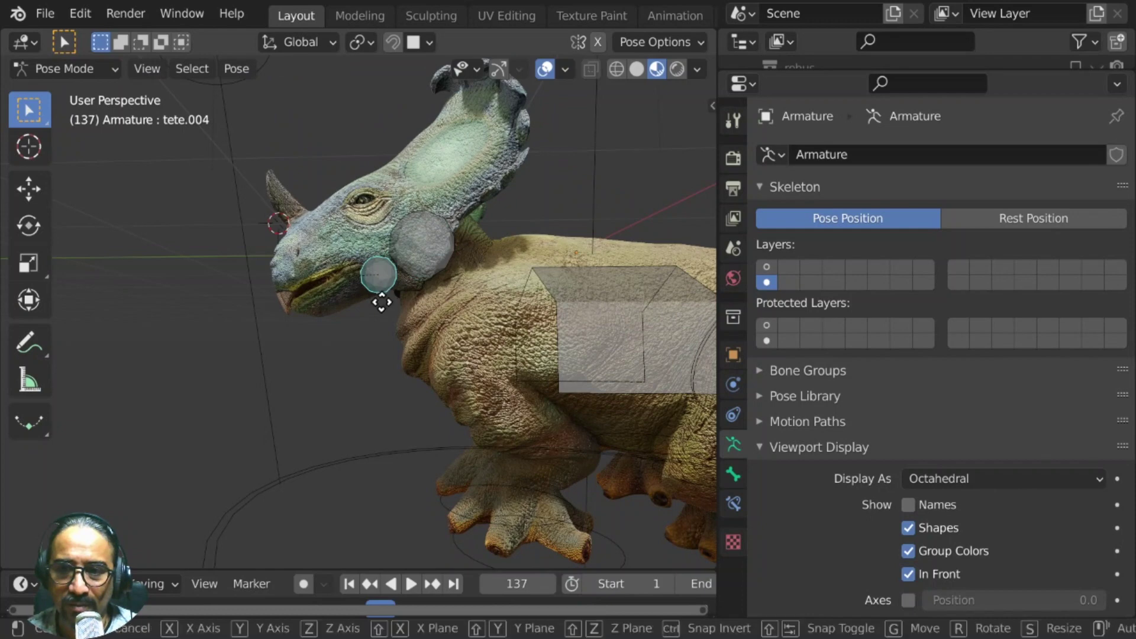
click(414, 325)
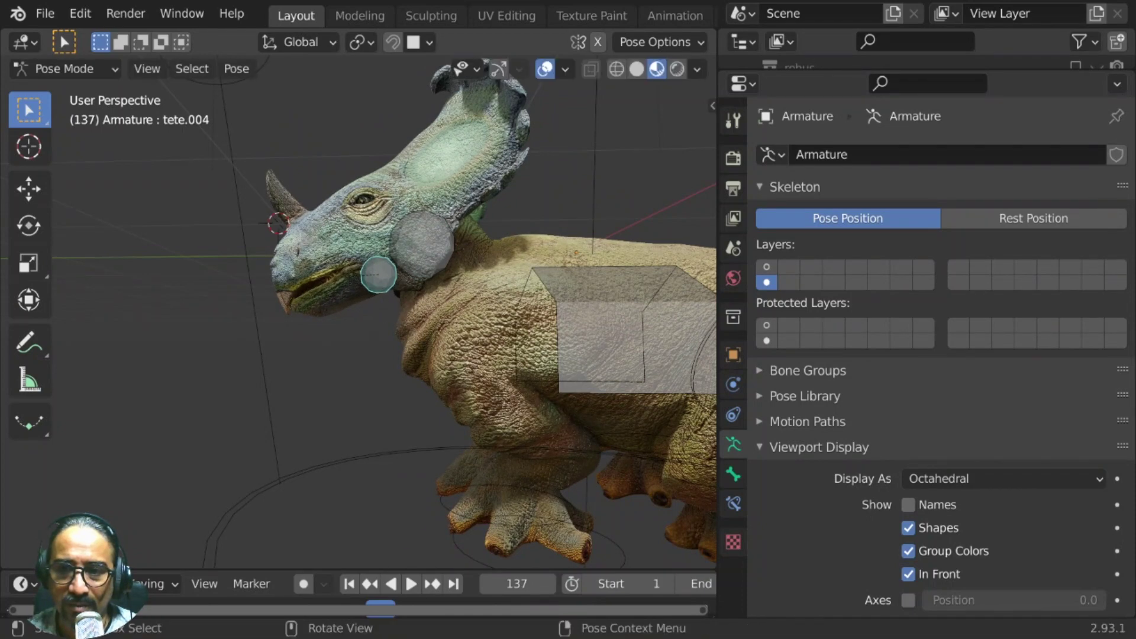
- Rotate the jaw control tete.004 to close the dinosaur's mouth
key(r)
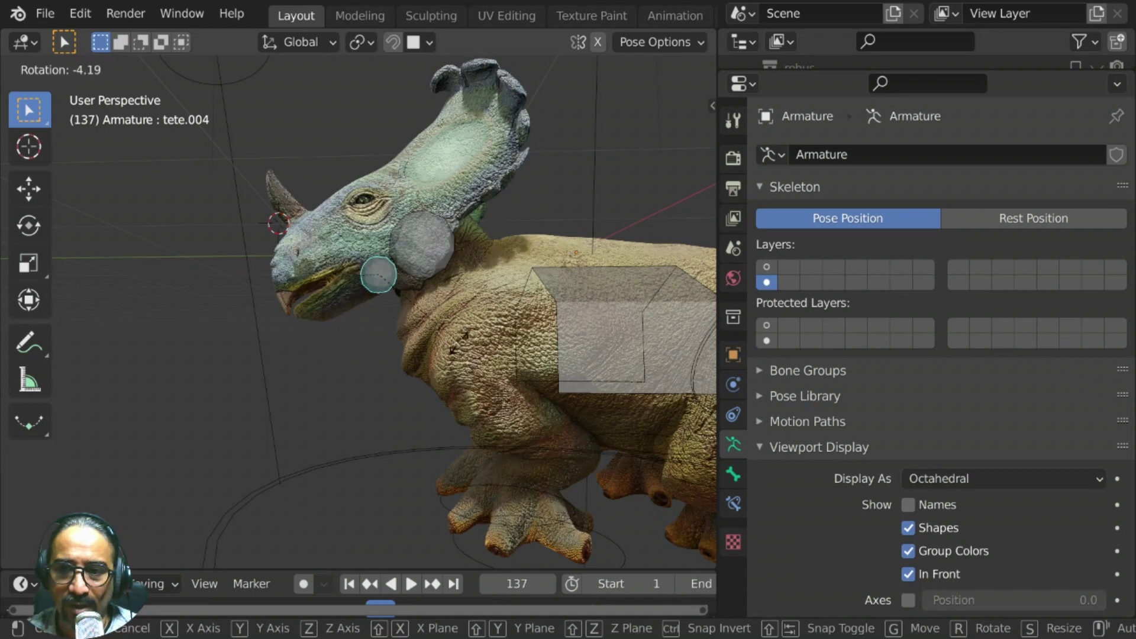
click(396, 304)
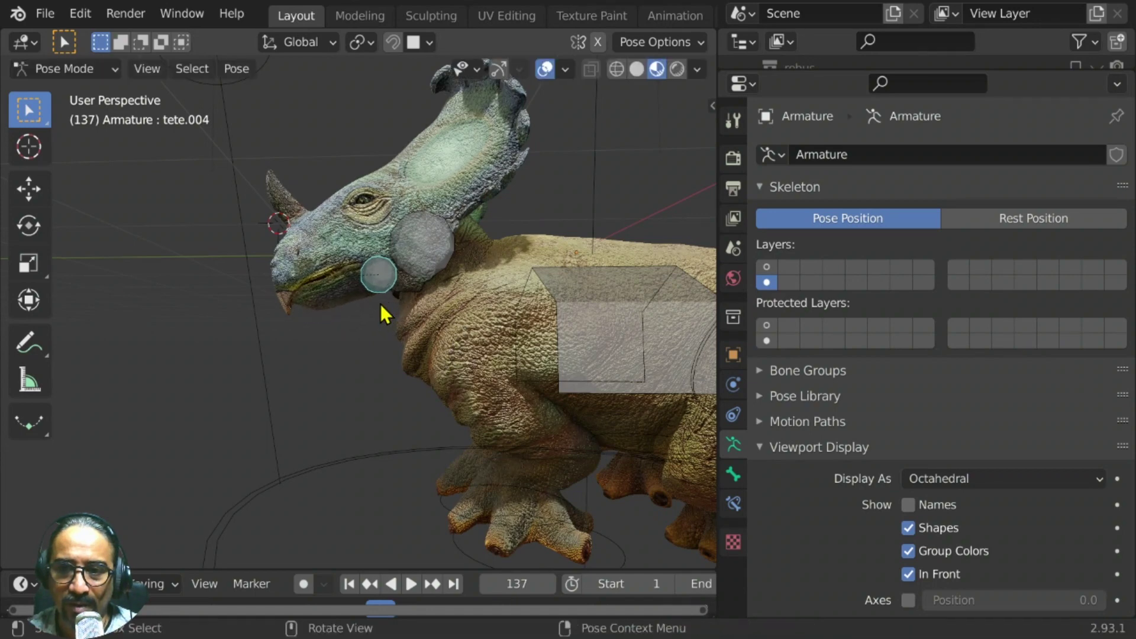
- In the right orthographic view, move the box-shaped body control up about 0.35 m to raise the dinosaur's torso
scroll(438, 375, down, 5)
middle_drag(438, 375, 548, 314)
click(548, 313)
key(KP_3)
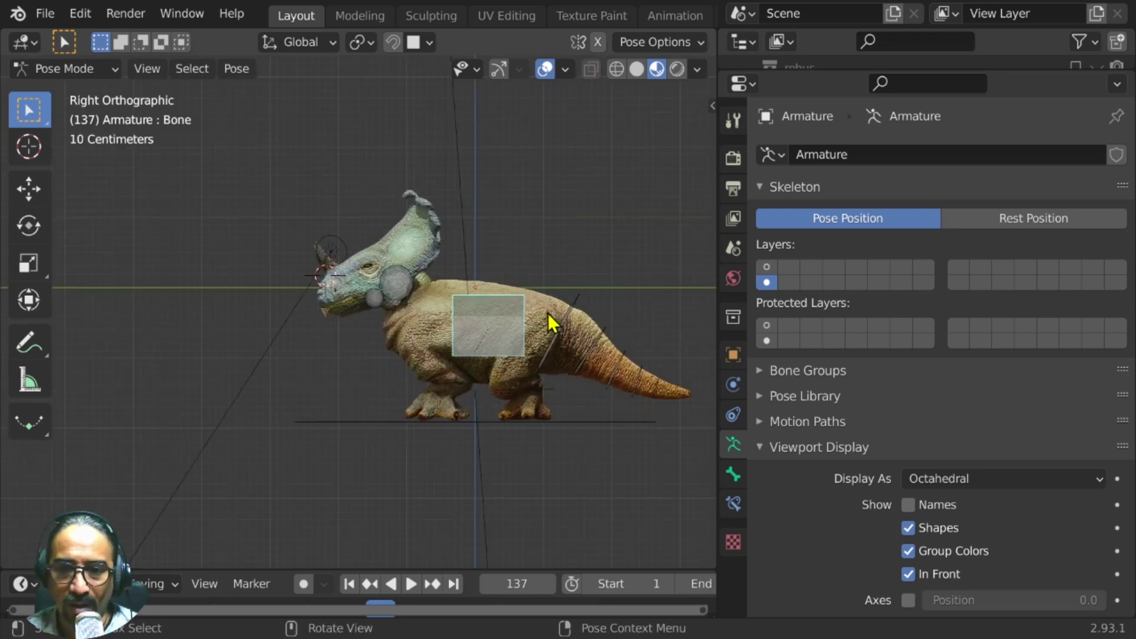
key(g)
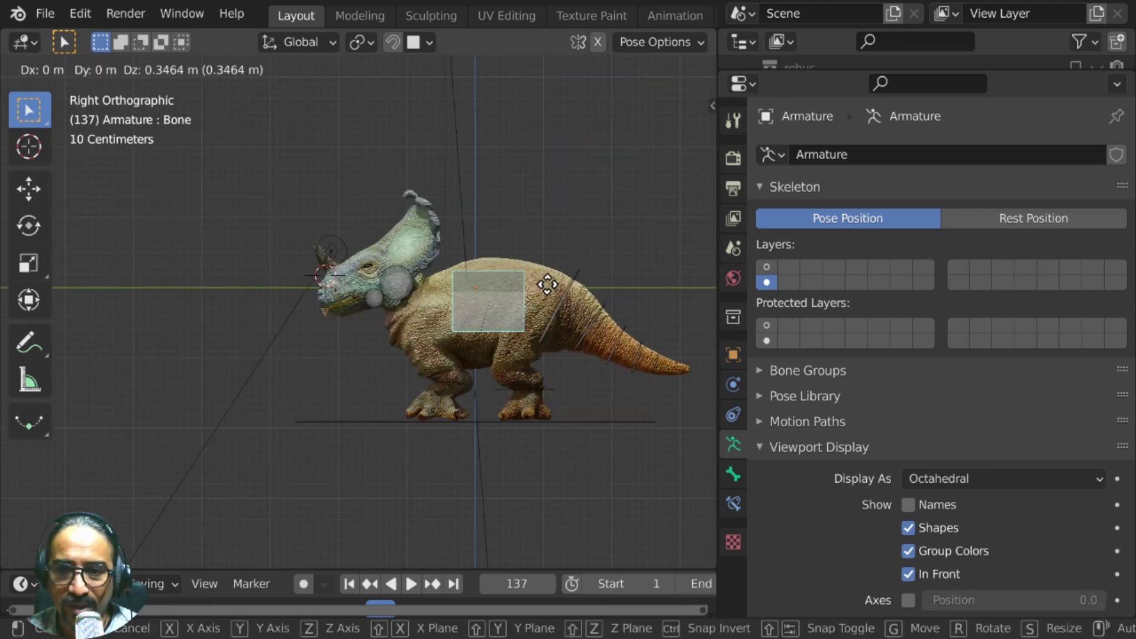
click(392, 286)
- Move the head control tete.003 forward and slightly down to stretch the neck away from the body
click(393, 287)
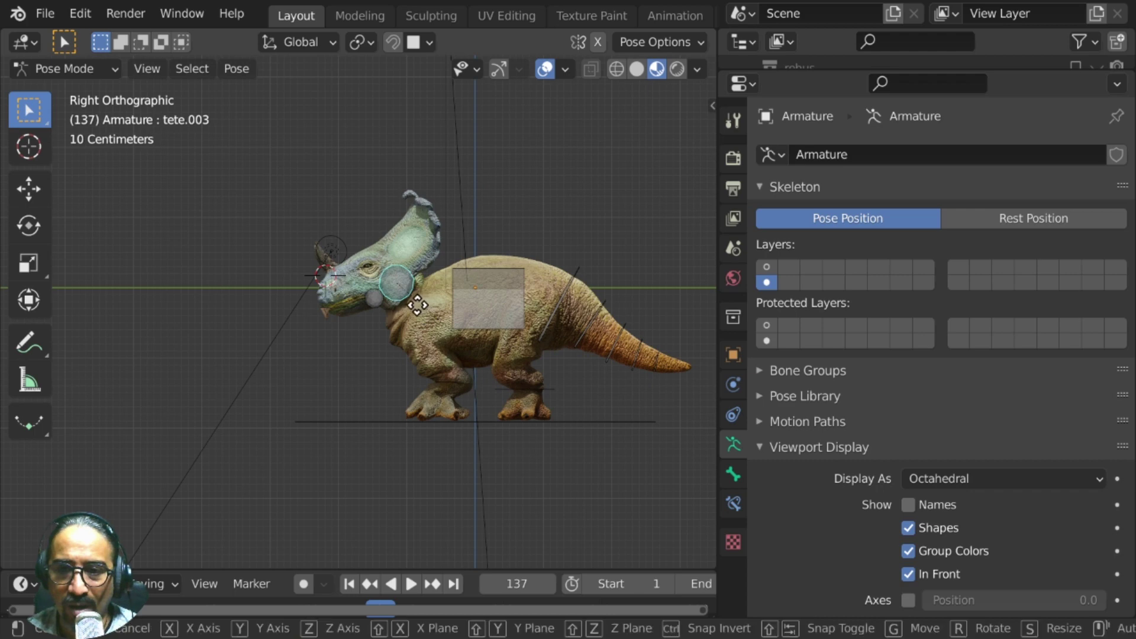
key(g)
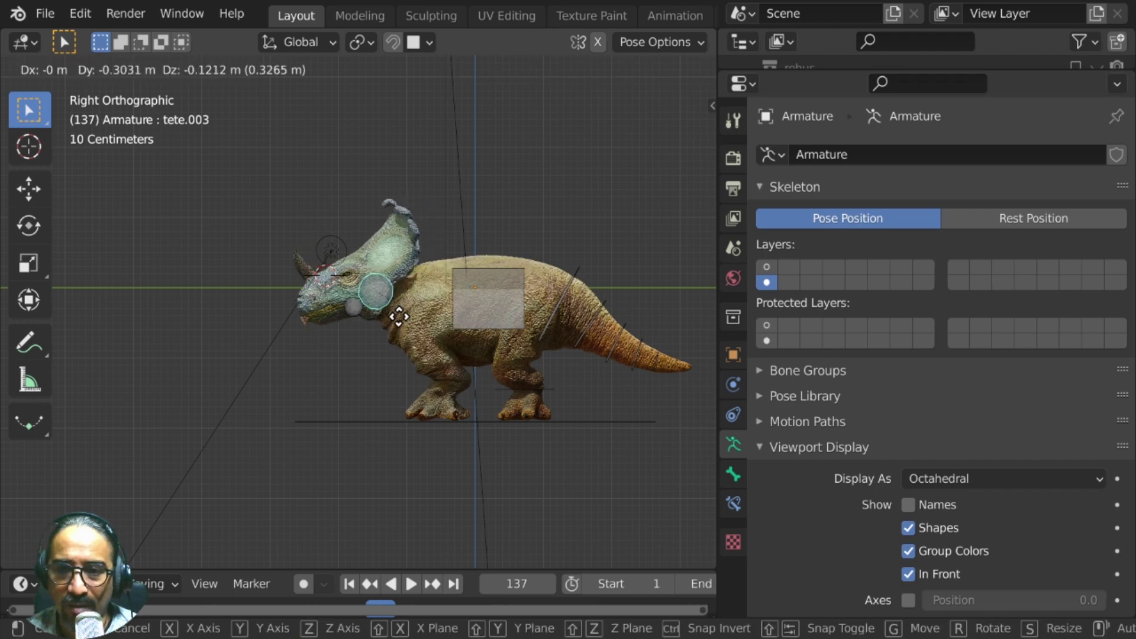
click(491, 362)
- Rotate the head control tete.003 to tilt the snout downward, and move it slightly lower
scroll(538, 390, up, 2)
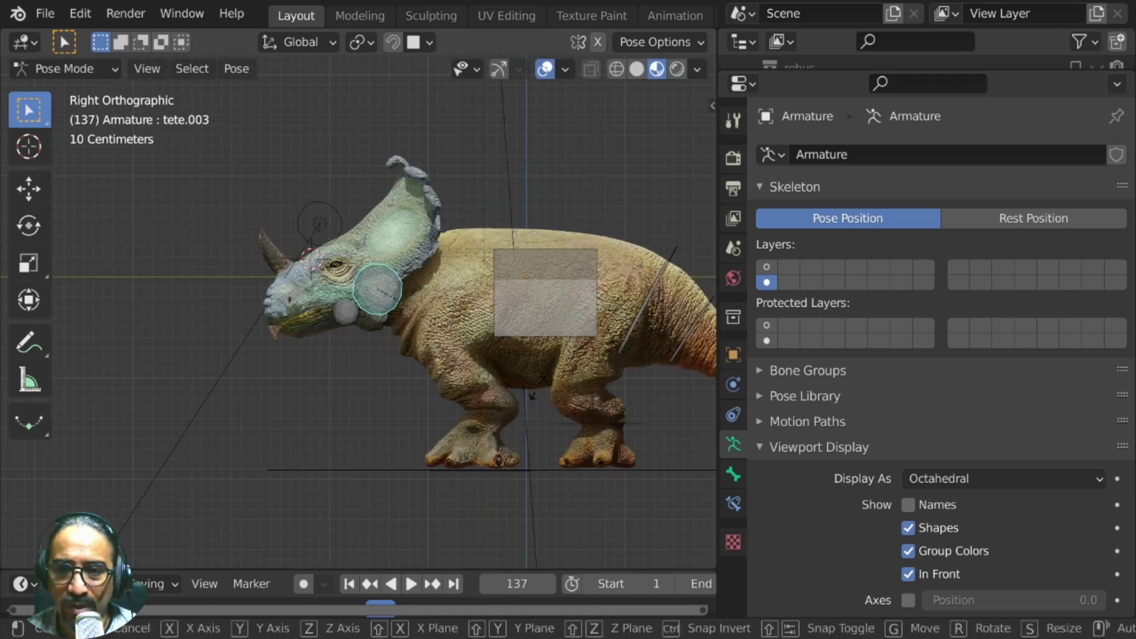
key(r)
click(556, 376)
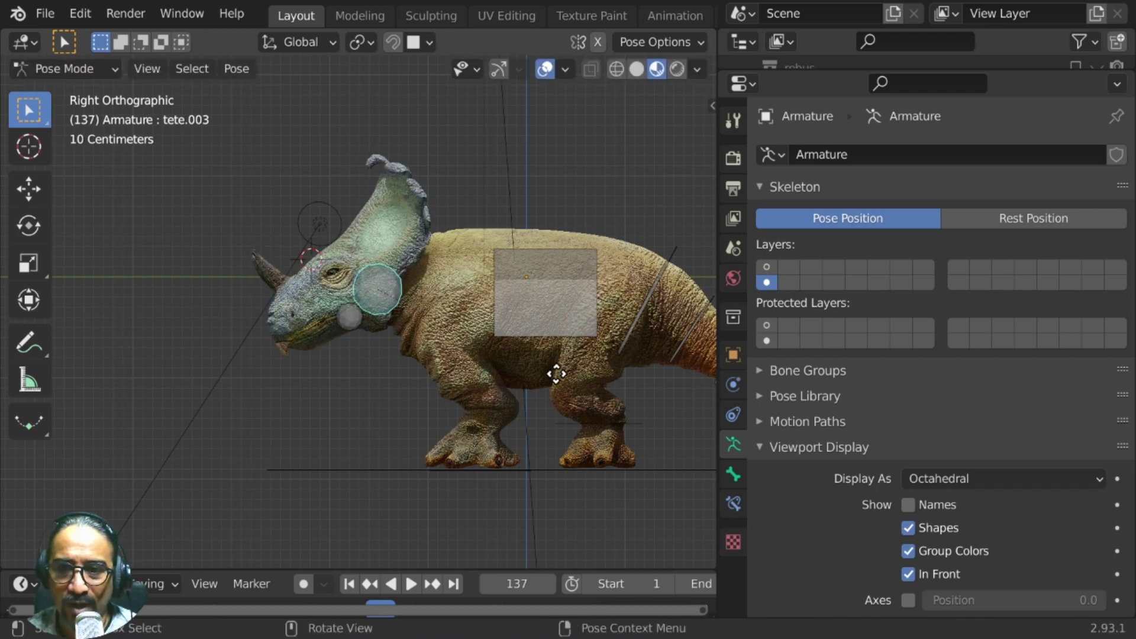
key(g)
right_click(556, 378)
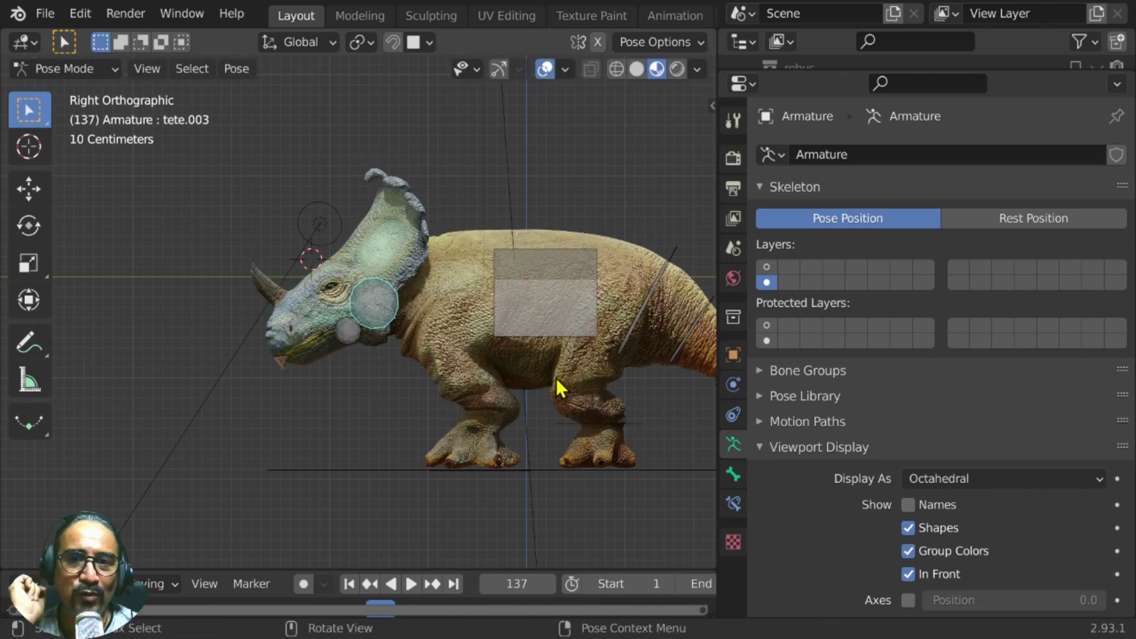